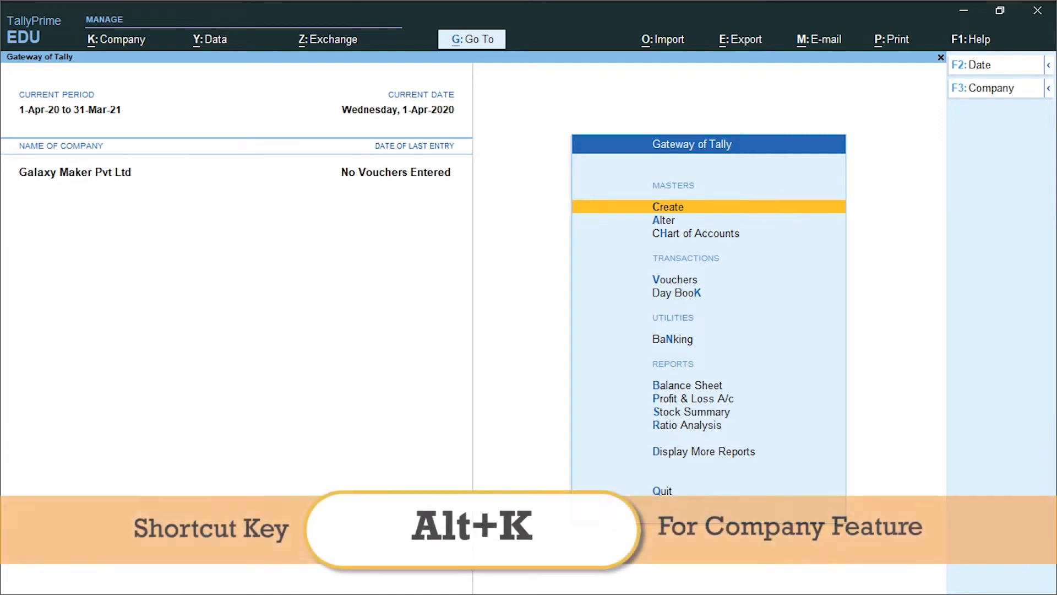
Enable multiple Price Levels in the company features of Galaxy Maker Pvt Ltd
{"action": "key", "text": "alt"}
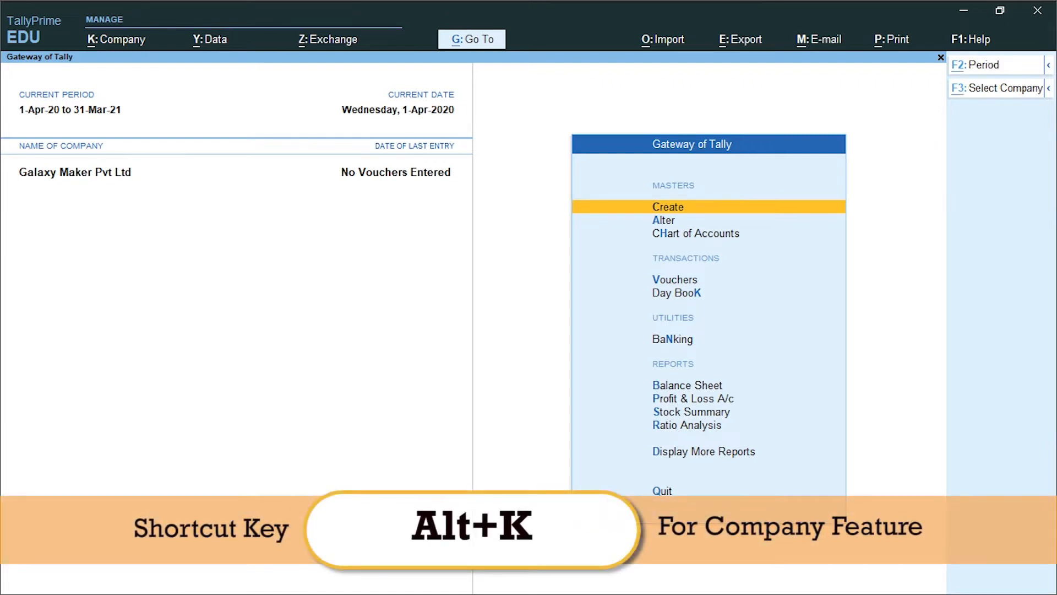
{"action": "key", "text": "alt+k"}
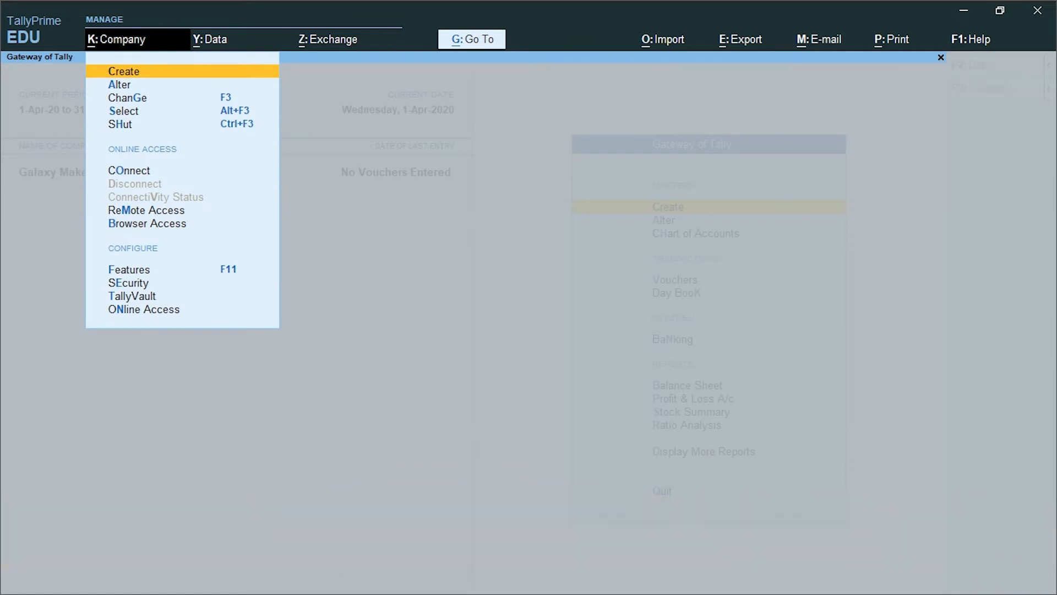
{"action": "key", "text": "F11"}
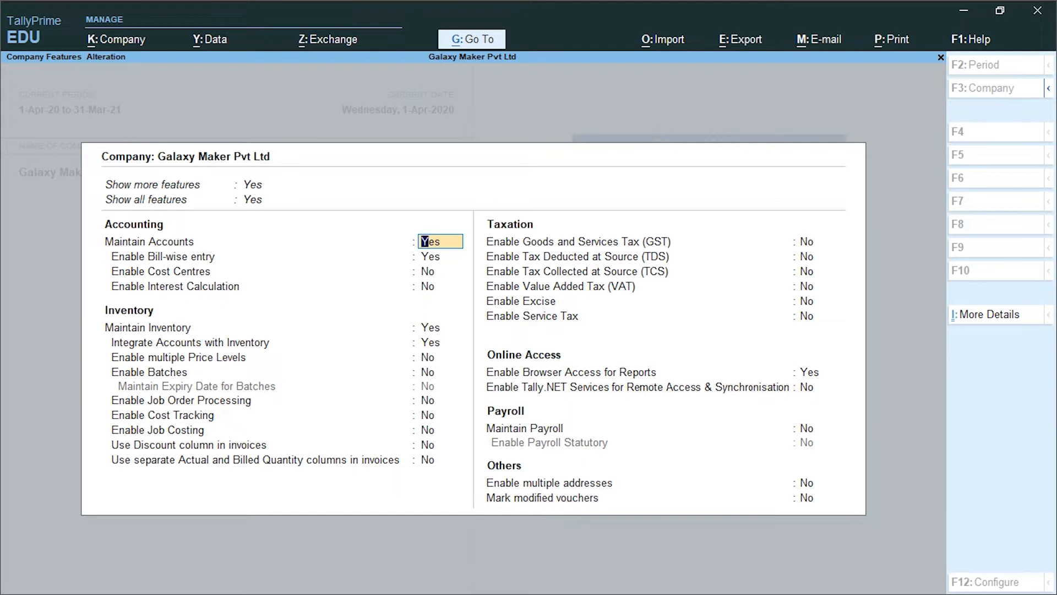
{"action": "key", "text": "Return"}
{"action": "key", "text": "Return"}
{"action": "key", "text": "Return"}
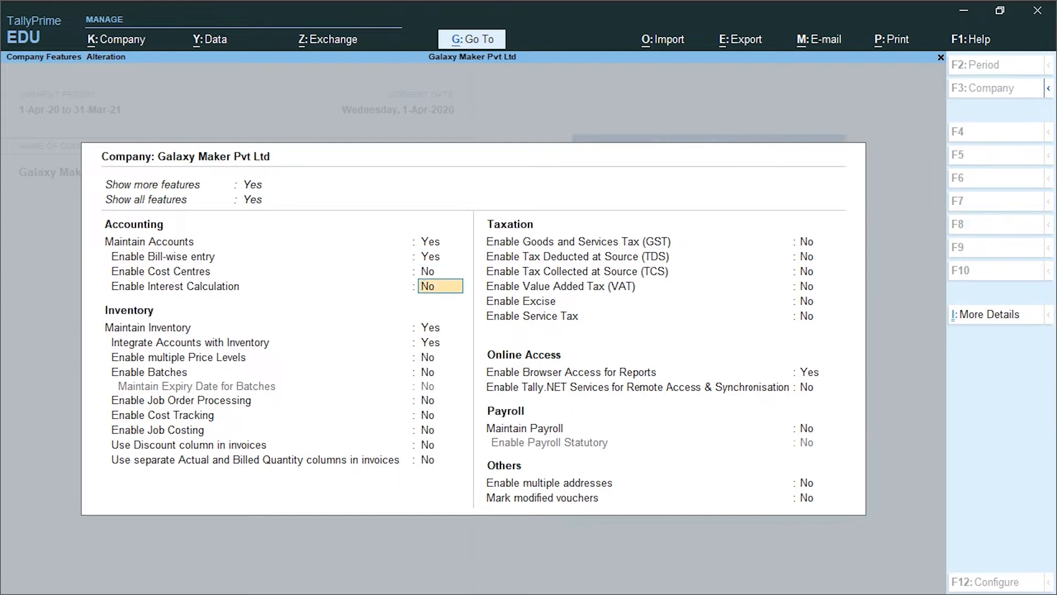
{"action": "key", "text": "Return"}
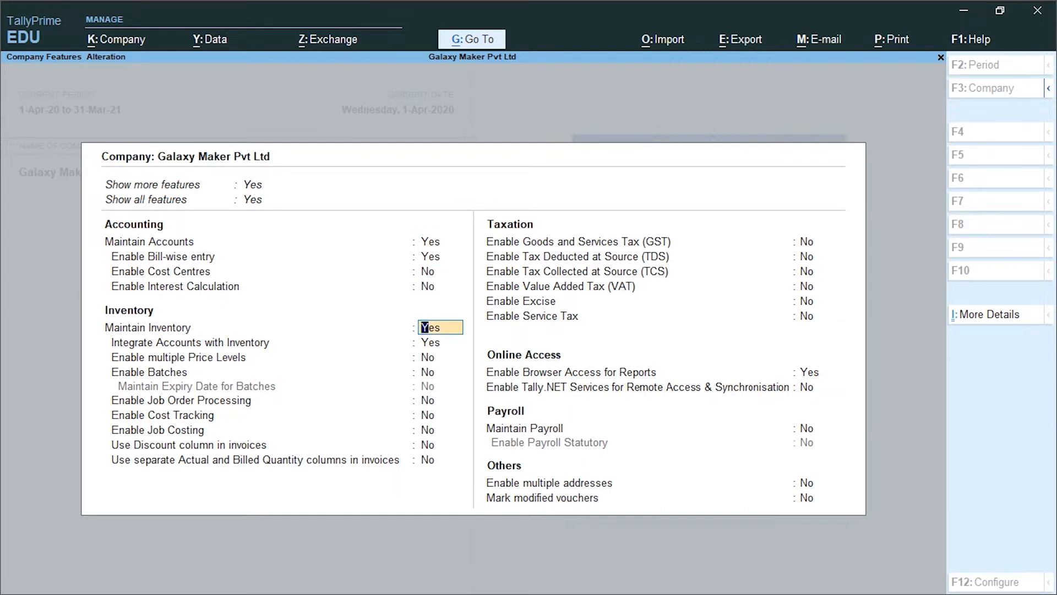
{"action": "key", "text": "Return"}
{"action": "key", "text": "Return"}
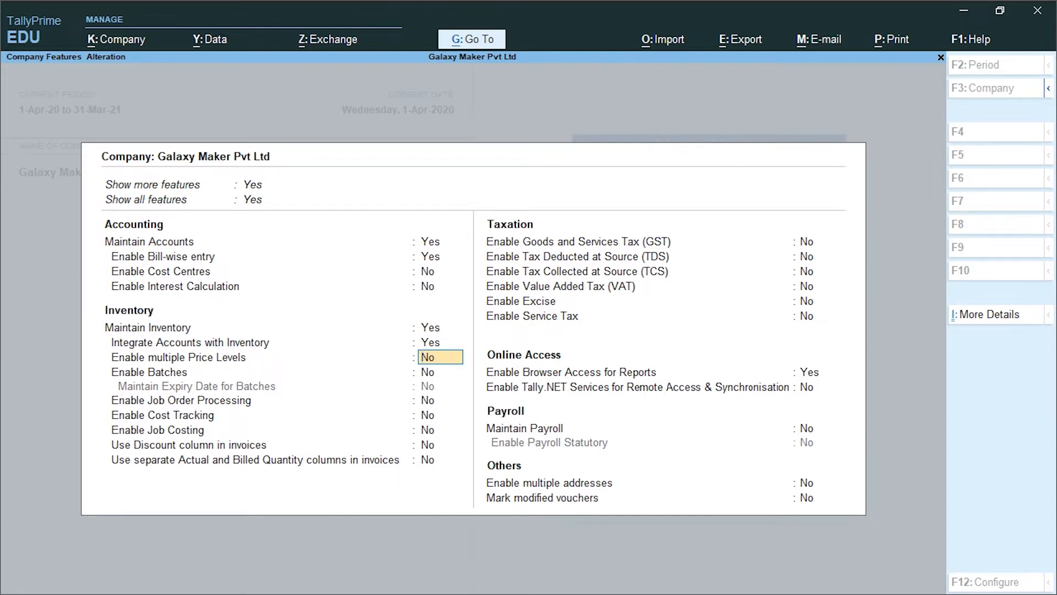
{"action": "type", "text": "y"}
{"action": "key", "text": "Return"}
{"action": "key", "text": "Return"}
{"action": "key", "text": "Return"}
{"action": "key", "text": "Return"}
{"action": "key", "text": "Return"}
{"action": "key", "text": "Return"}
Keep the remaining inventory, taxation, online access, payroll and other options as they are and save the company features
{"action": "key", "text": "Return"}
{"action": "key", "text": "Return"}
{"action": "key", "text": "Return"}
{"action": "key", "text": "Return"}
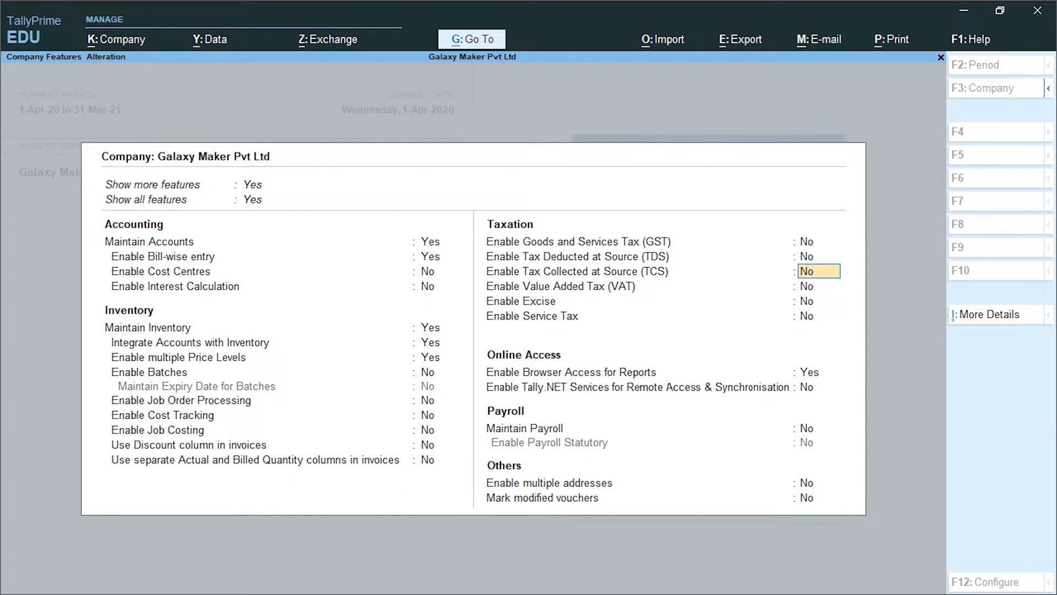
{"action": "key", "text": "Return"}
{"action": "key", "text": "Return"}
{"action": "key", "text": "Return"}
{"action": "key", "text": "Return"}
{"action": "key", "text": "Return"}
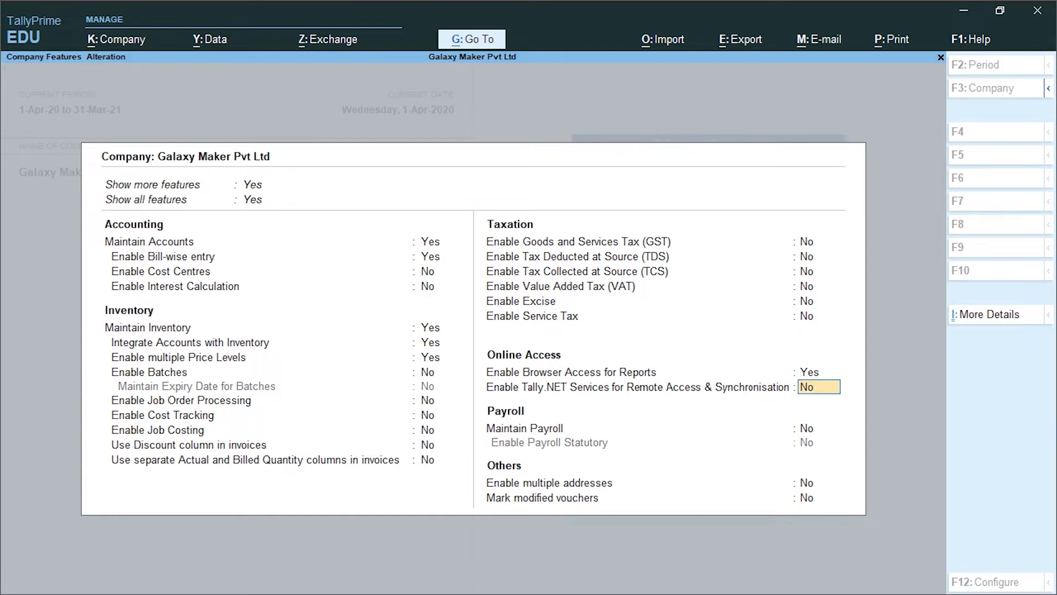
{"action": "key", "text": "Return"}
{"action": "key", "text": "Return"}
{"action": "key", "text": "Return"}
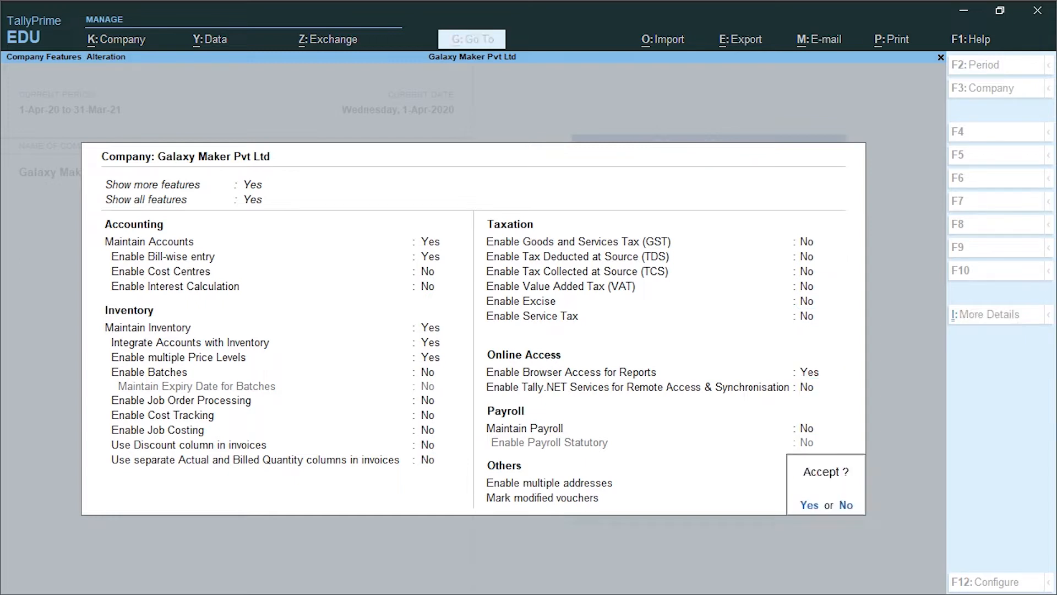
{"action": "key", "text": "Return"}
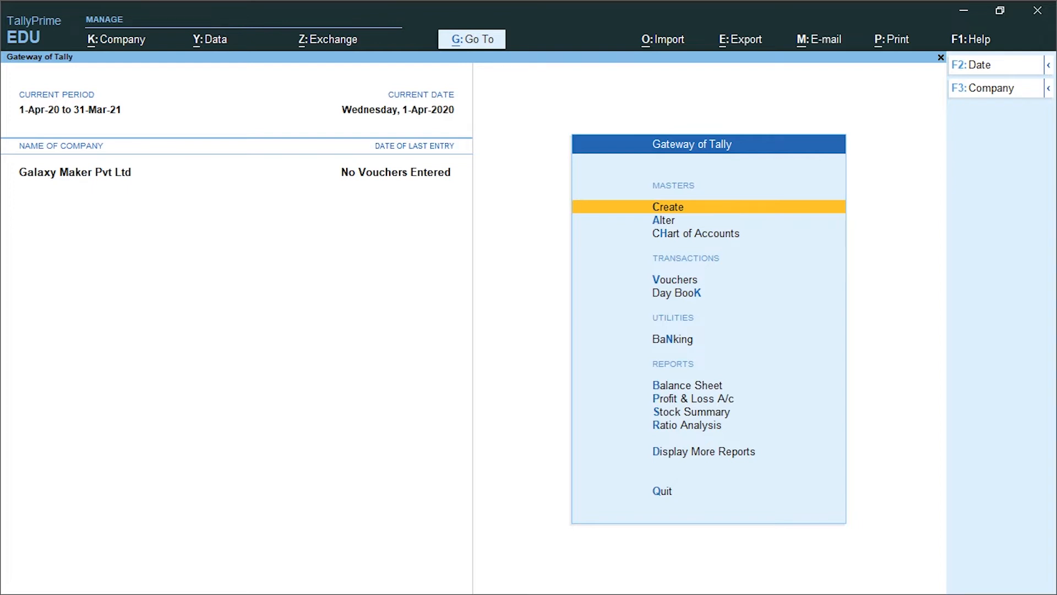
Open the creation form for the company's Price levels from the inventory masters
{"action": "key", "text": "Return"}
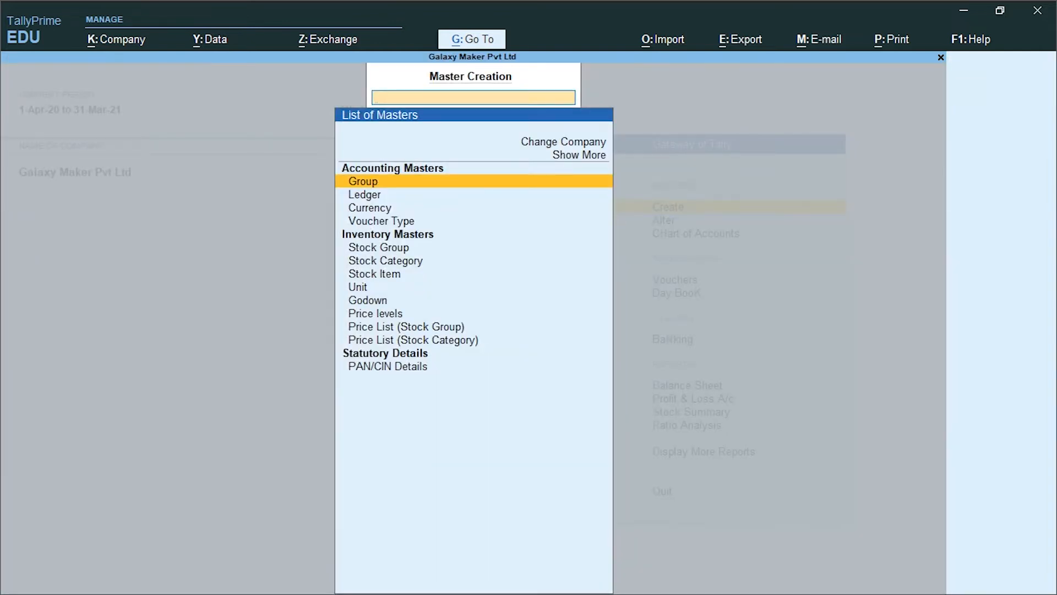
{"action": "key", "text": "Down"}
{"action": "key", "text": "Down"}
{"action": "key", "text": "Down"}
{"action": "key", "text": "Down"}
{"action": "key", "text": "Down"}
{"action": "key", "text": "Down"}
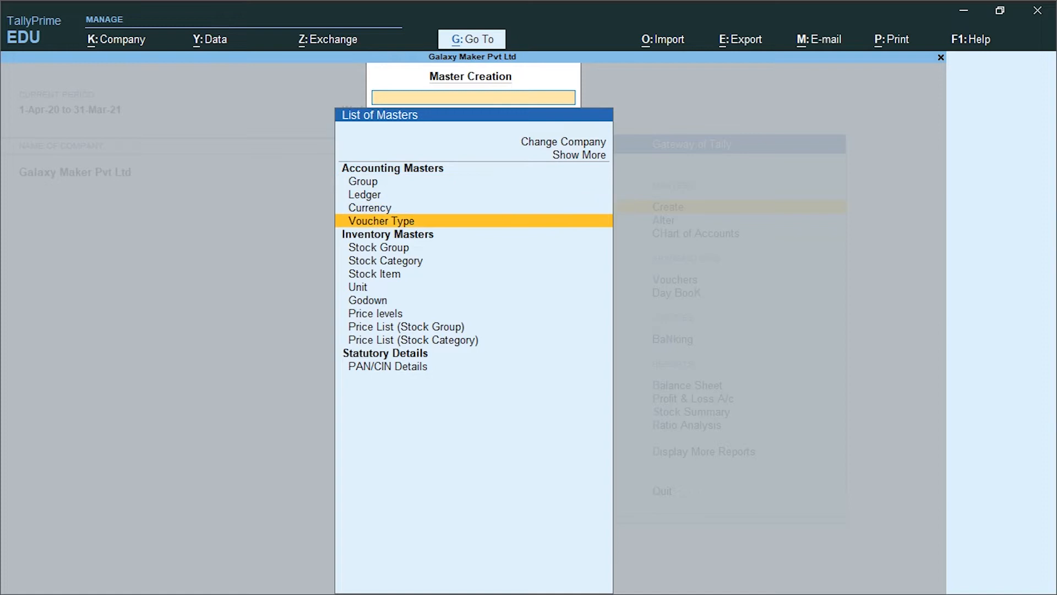
{"action": "key", "text": "Down"}
{"action": "key", "text": "Down"}
{"action": "key", "text": "Down"}
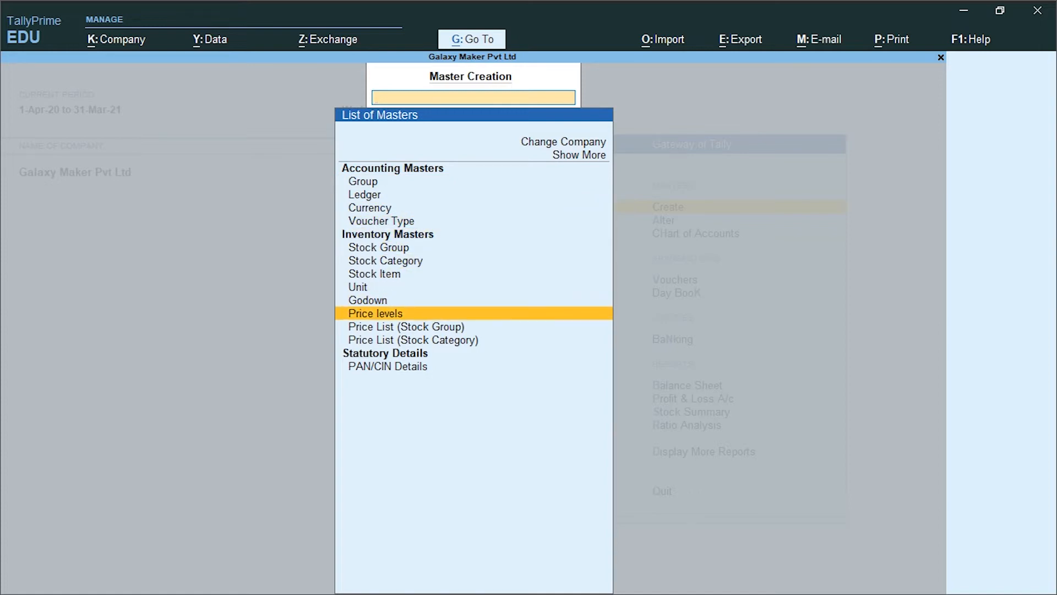
{"action": "key", "text": "Down"}
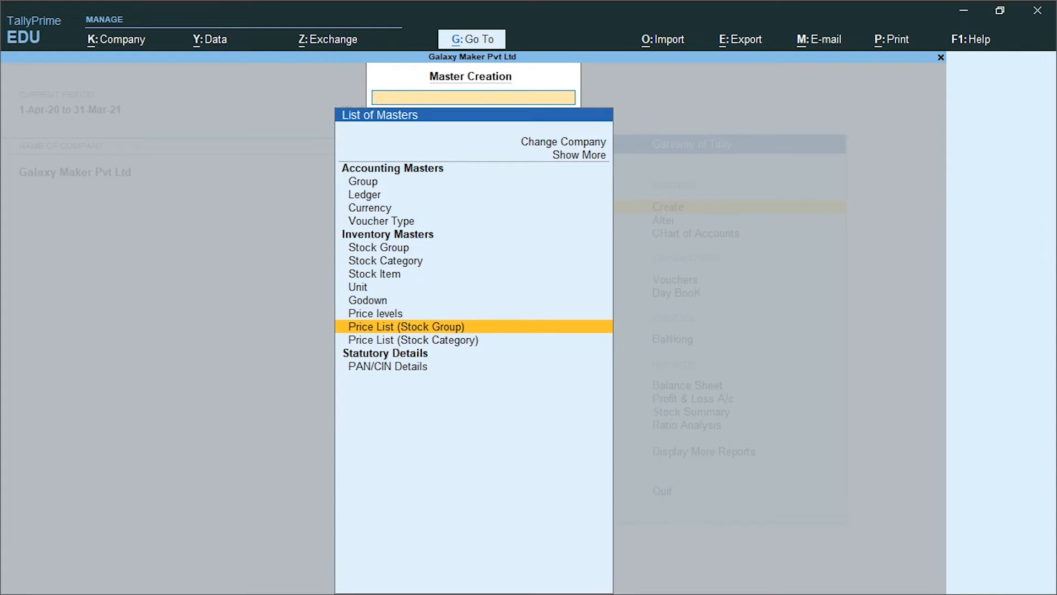
{"action": "key", "text": "Down"}
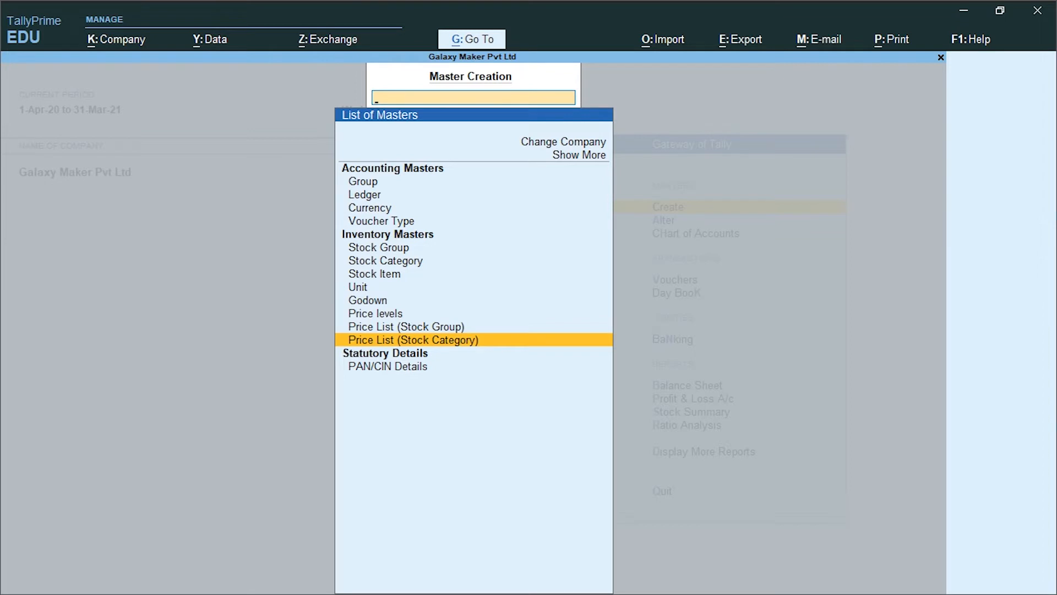
{"action": "key", "text": "Up"}
{"action": "key", "text": "Up"}
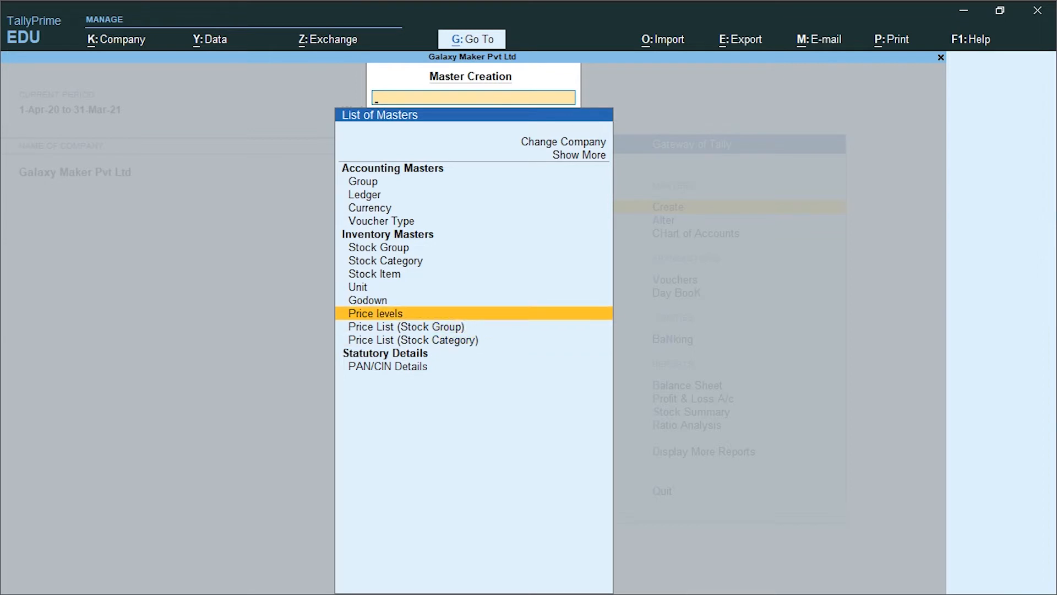
{"action": "key", "text": "Return"}
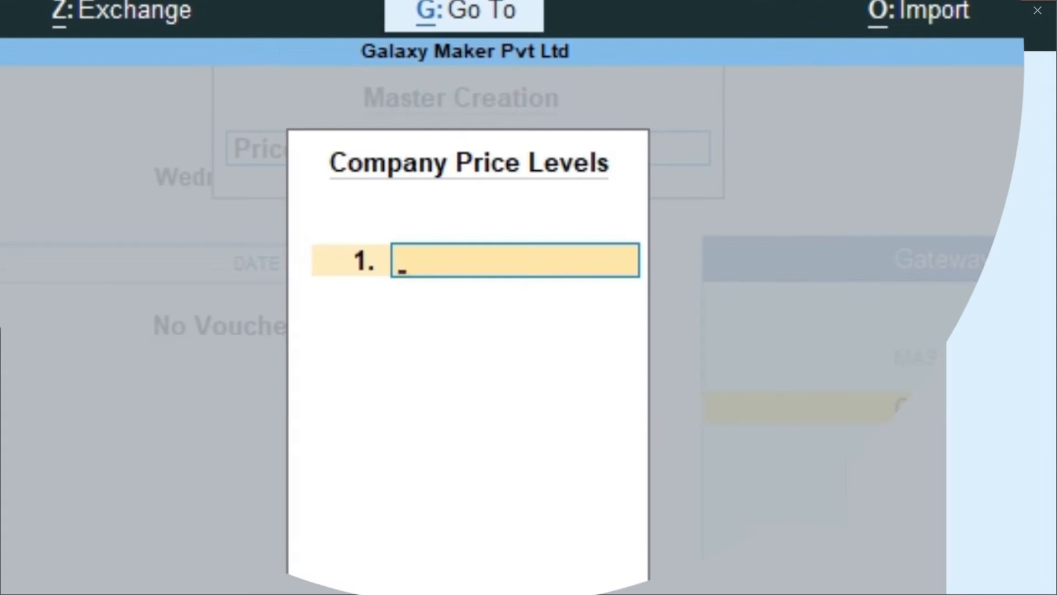
Enter "Wholesaler Pl" as the first company price level
{"action": "type", "text": "Wh"}
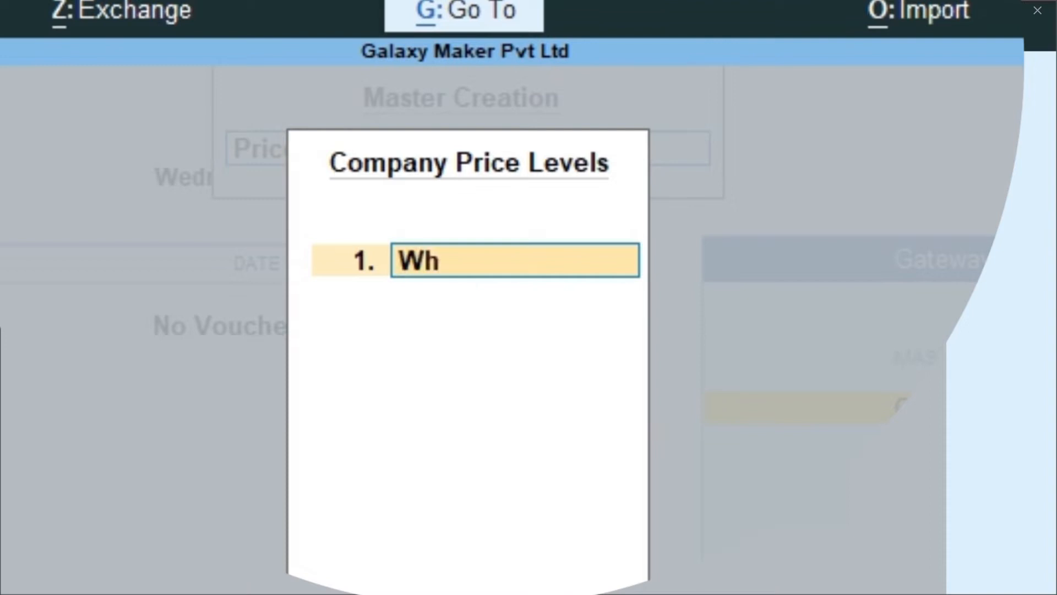
{"action": "type", "text": "oler"}
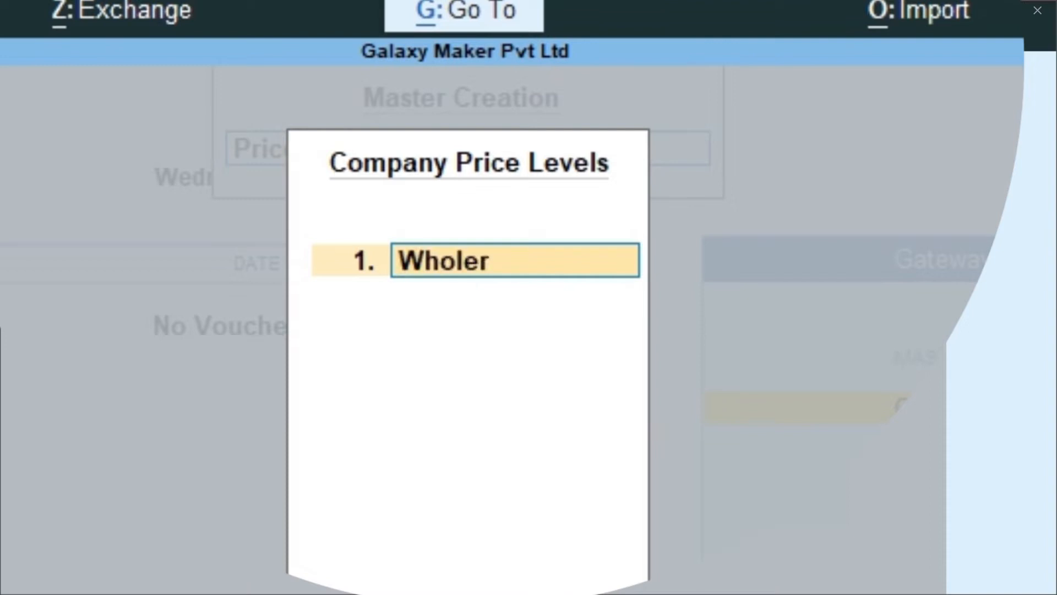
{"action": "key", "text": "BackSpace"}
{"action": "type", "text": "sel"}
{"action": "key", "text": "BackSpace"}
{"action": "key", "text": "BackSpace"}
{"action": "type", "text": "a;"}
{"action": "key", "text": "BackSpace"}
{"action": "type", "text": "ler Pl"}
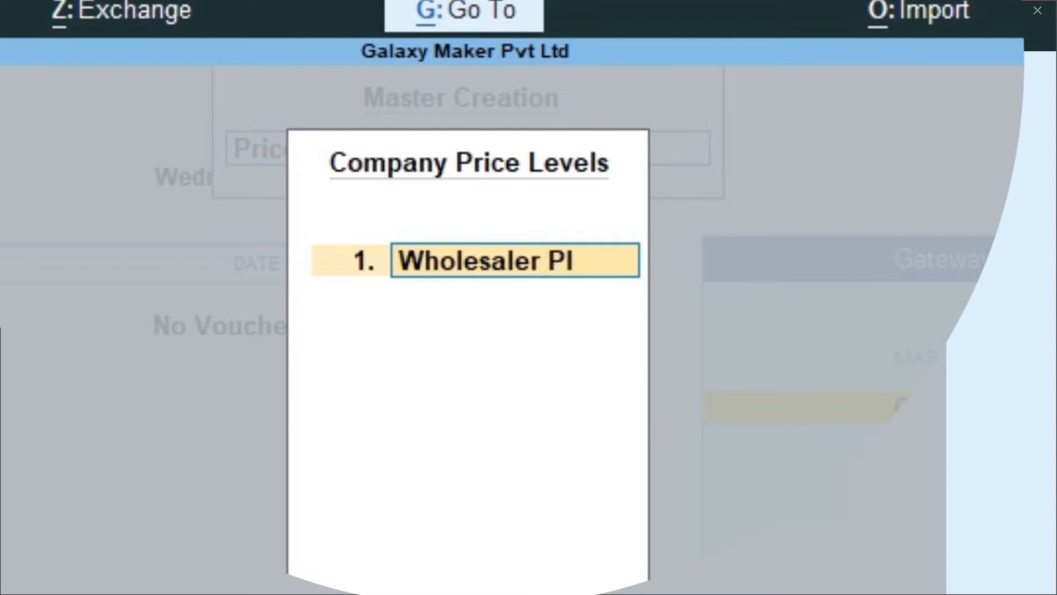
{"action": "type", "text": "-"}
{"action": "key", "text": "BackSpace"}
{"action": "key", "text": "Return"}
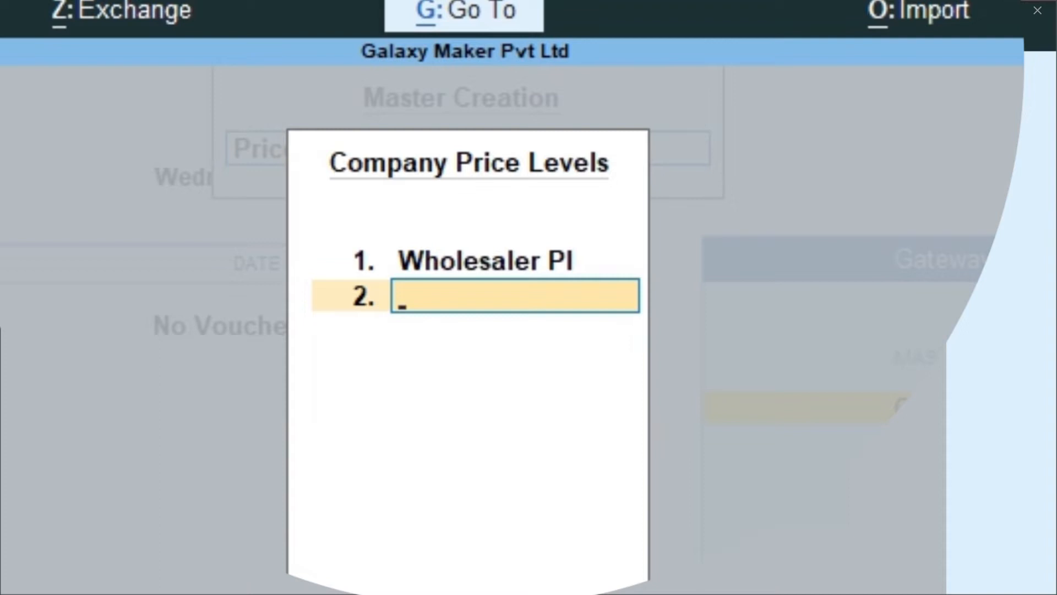
Add "Retailer Pl" as the second company price level, save the list and leave the form
{"action": "type", "text": "Retail"}
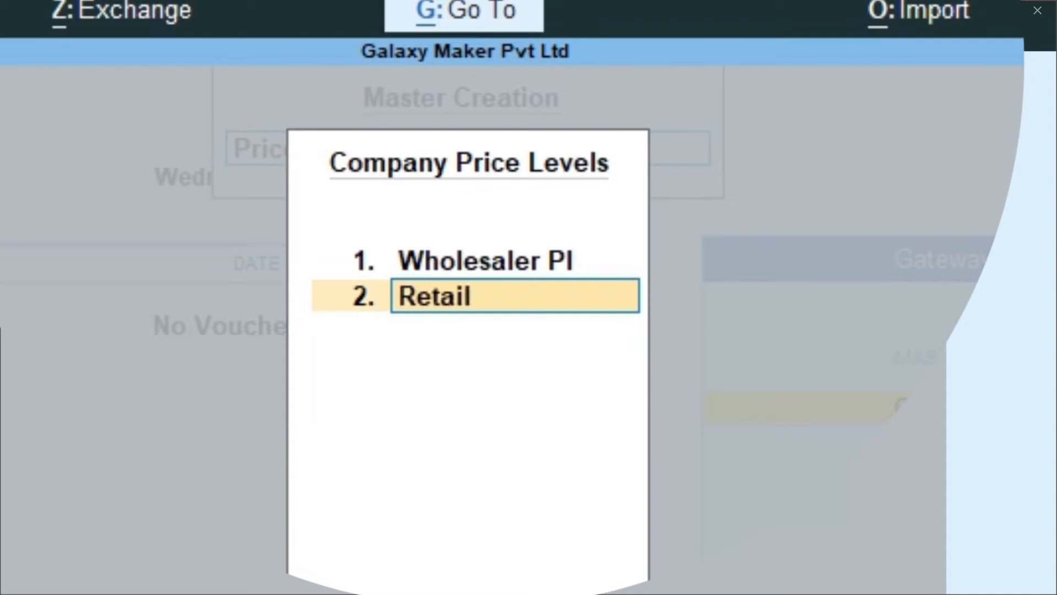
{"action": "type", "text": "er Pl"}
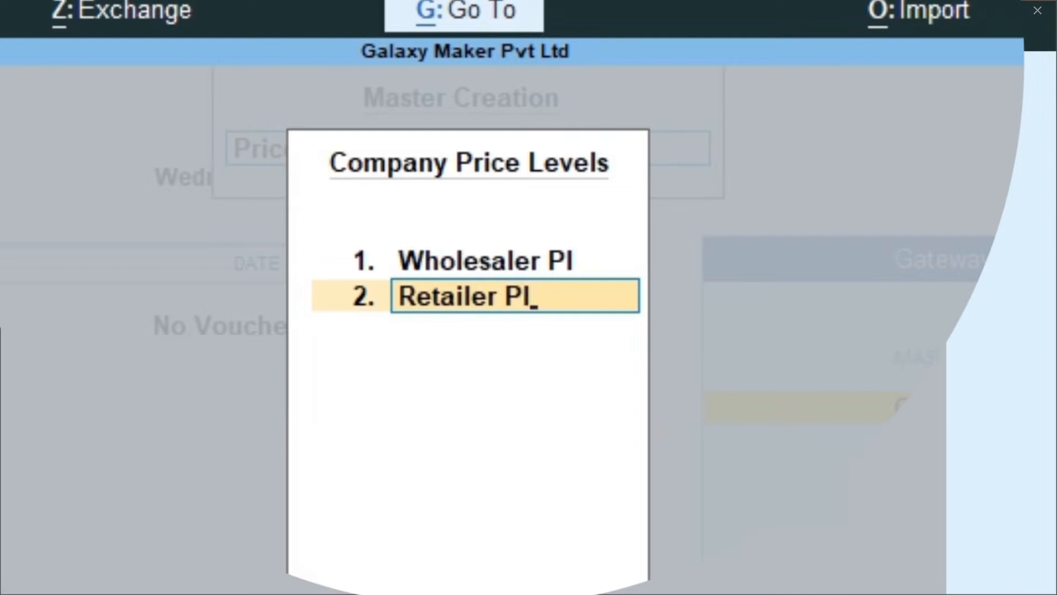
{"action": "key", "text": "Return"}
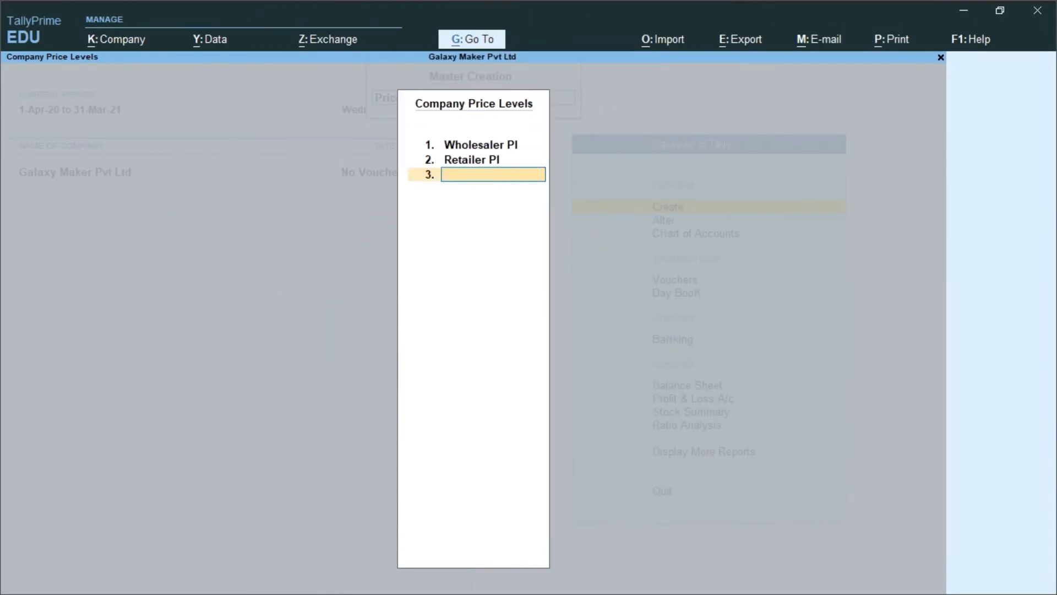
{"action": "key", "text": "Return"}
{"action": "key", "text": "Return"}
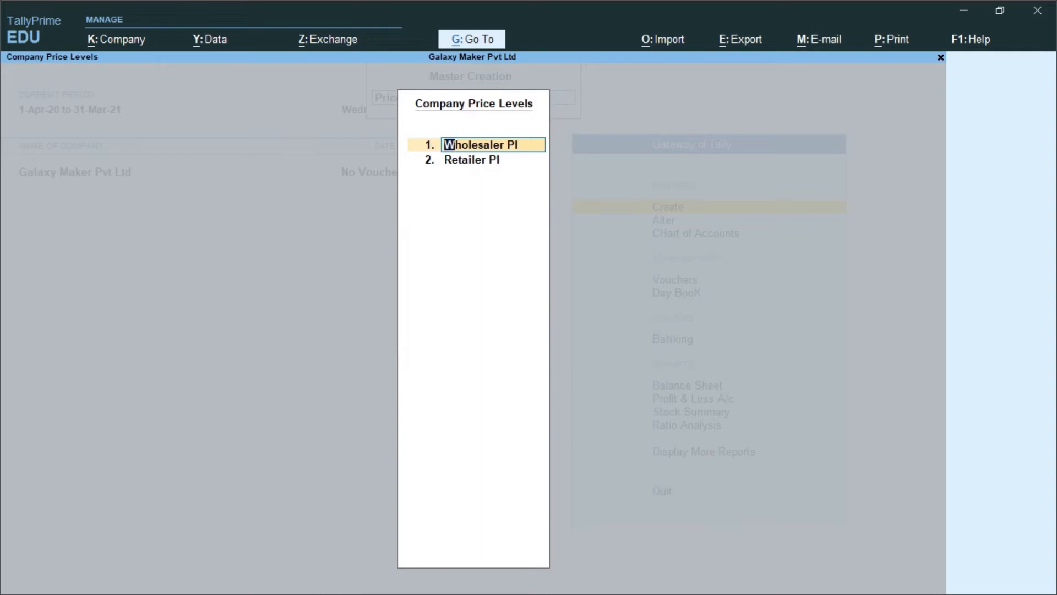
{"action": "key", "text": "Escape"}
{"action": "key", "text": "Escape"}
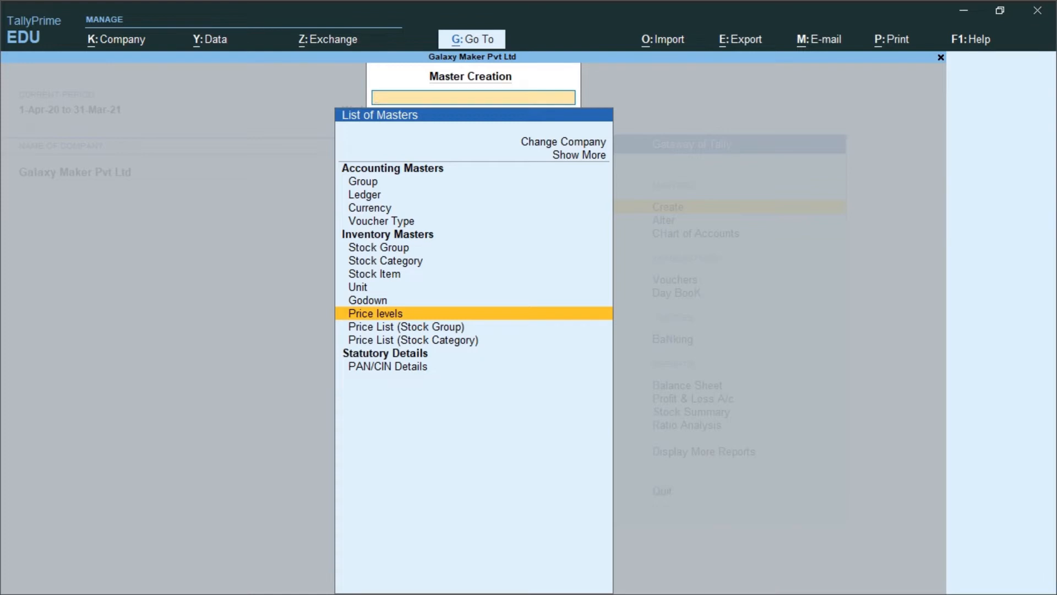
Check which stock items already exist in the master alteration list, then return to the Gateway of Tally
{"action": "key", "text": "Up"}
{"action": "key", "text": "Up"}
{"action": "key", "text": "Up"}
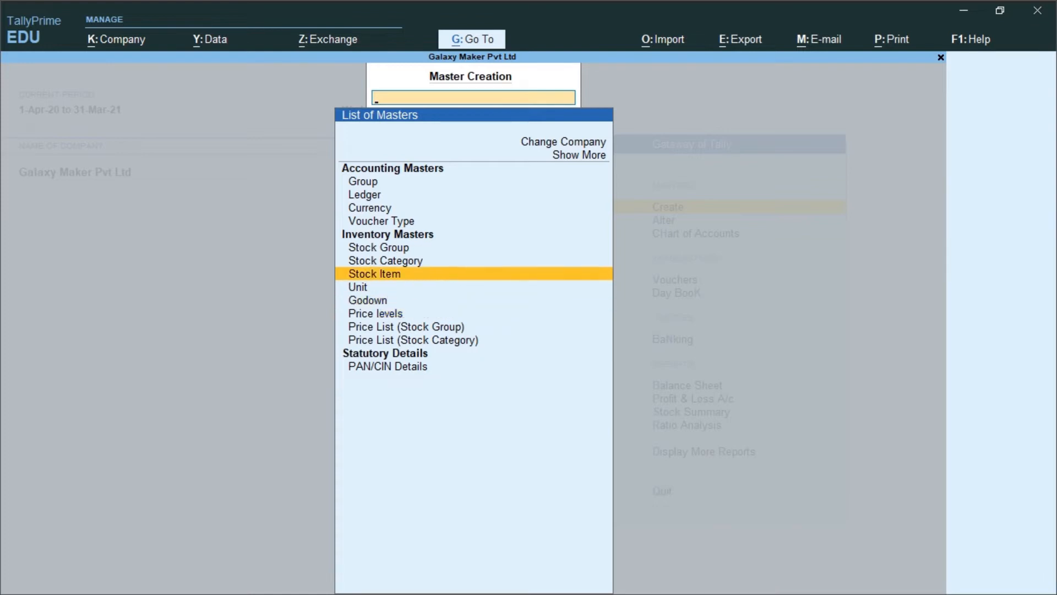
{"action": "key", "text": "Escape"}
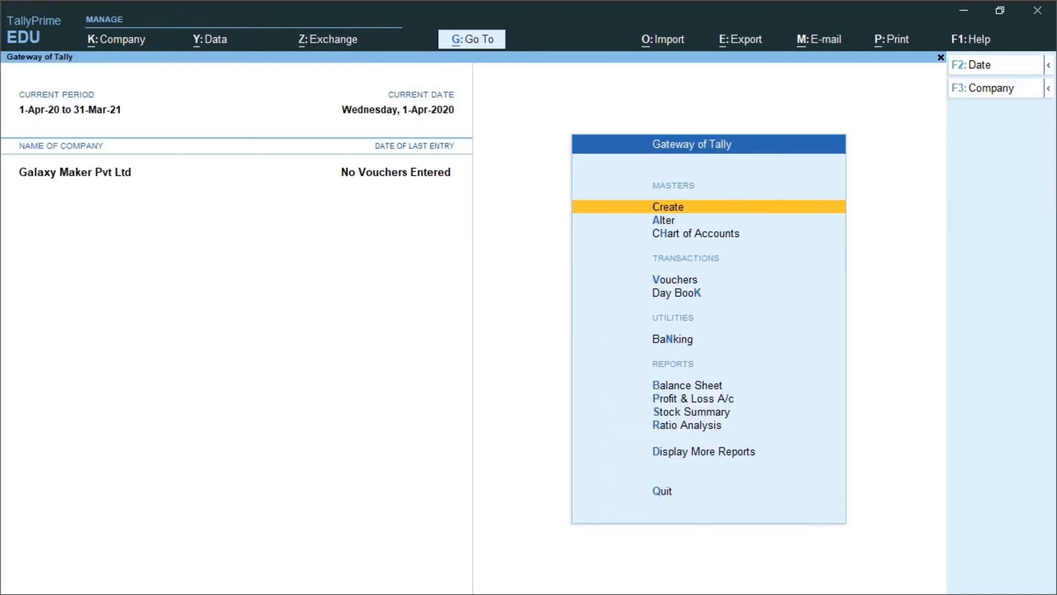
{"action": "key", "text": "Down"}
{"action": "key", "text": "Return"}
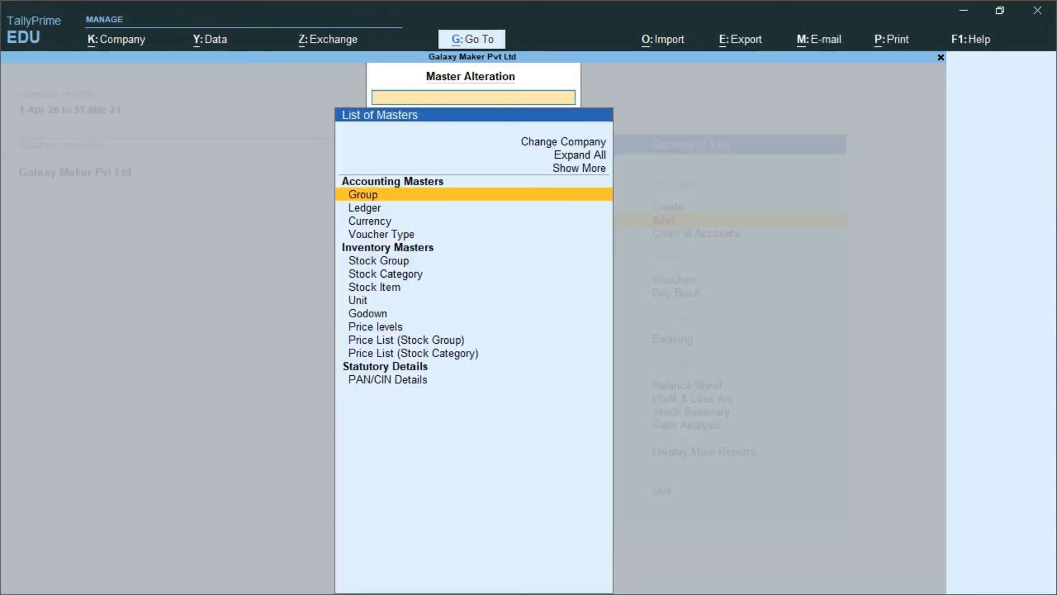
{"action": "key", "text": "Down"}
{"action": "key", "text": "Down"}
{"action": "key", "text": "Down"}
{"action": "key", "text": "Down"}
{"action": "key", "text": "Down"}
{"action": "key", "text": "Down"}
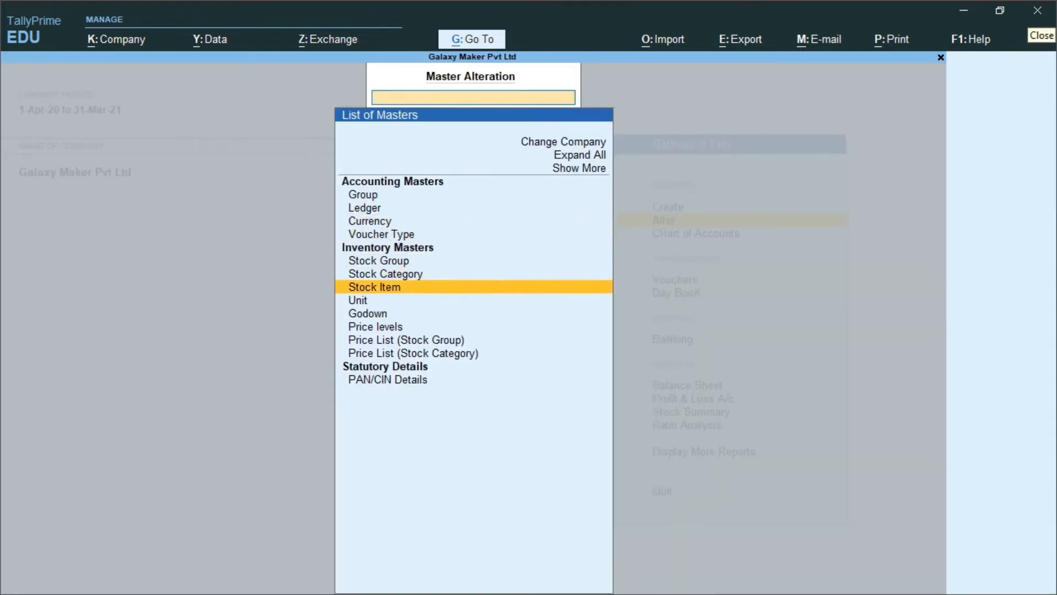
{"action": "key", "text": "Return"}
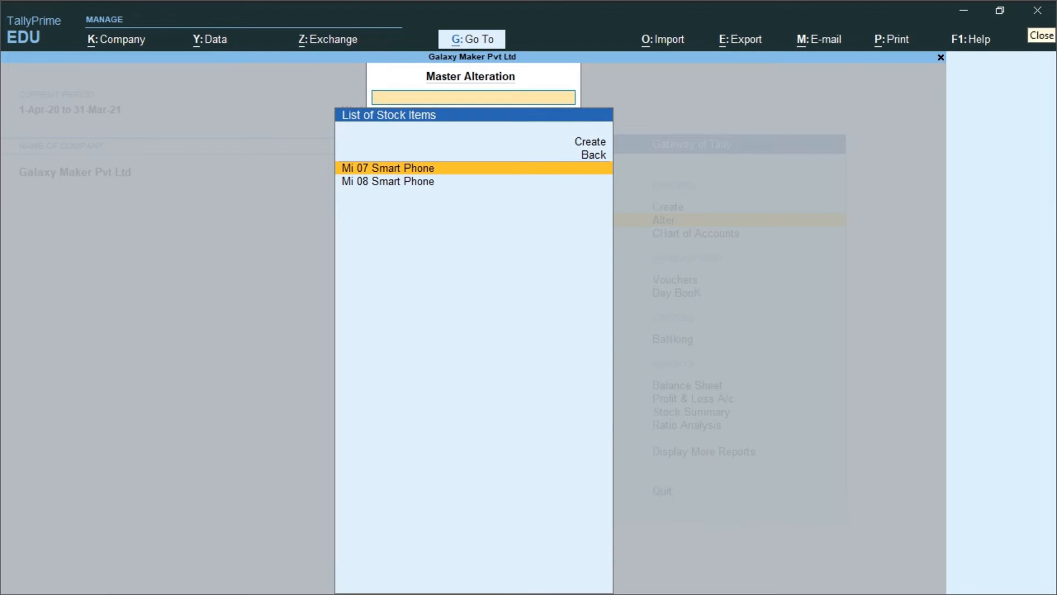
{"action": "key", "text": "Escape"}
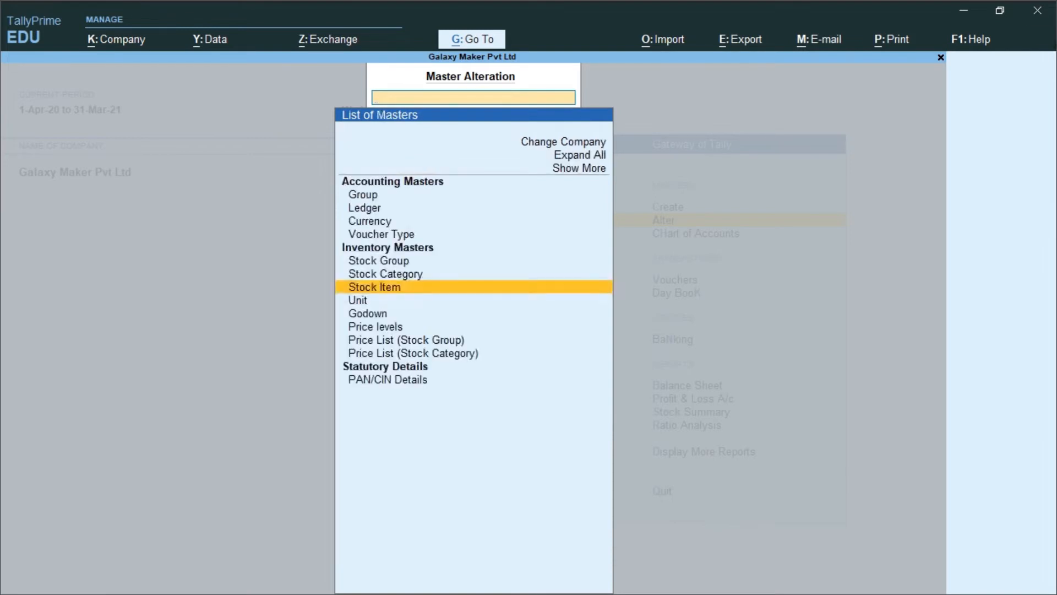
{"action": "key", "text": "Escape"}
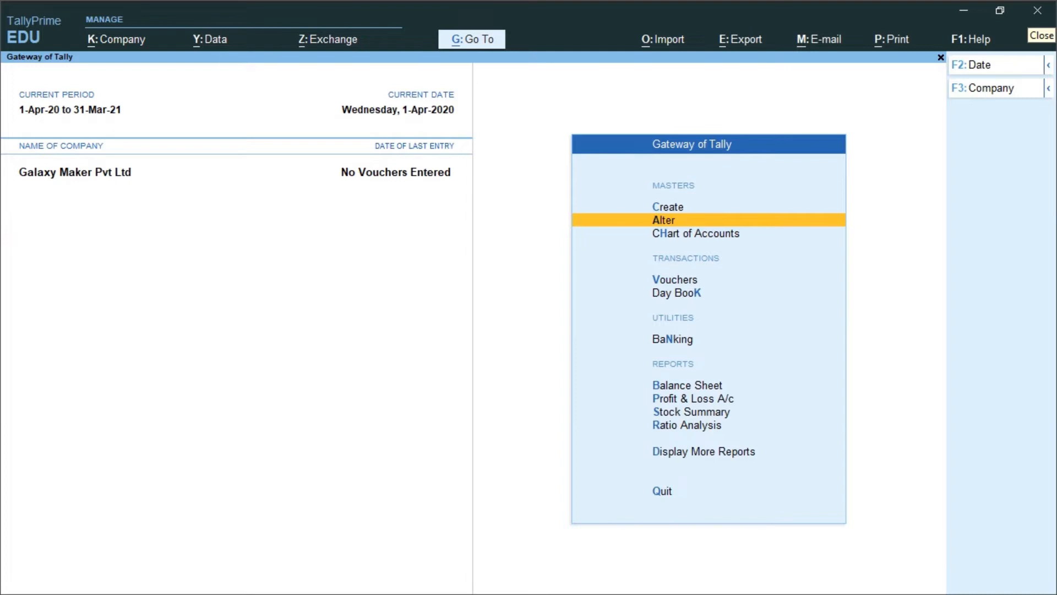
Open the creation form for a new Stock Item from the inventory masters
{"action": "key", "text": "Up"}
{"action": "key", "text": "Return"}
{"action": "key", "text": "Down"}
{"action": "key", "text": "Down"}
{"action": "key", "text": "Down"}
{"action": "key", "text": "Down"}
{"action": "key", "text": "Down"}
{"action": "key", "text": "Down"}
{"action": "key", "text": "Return"}
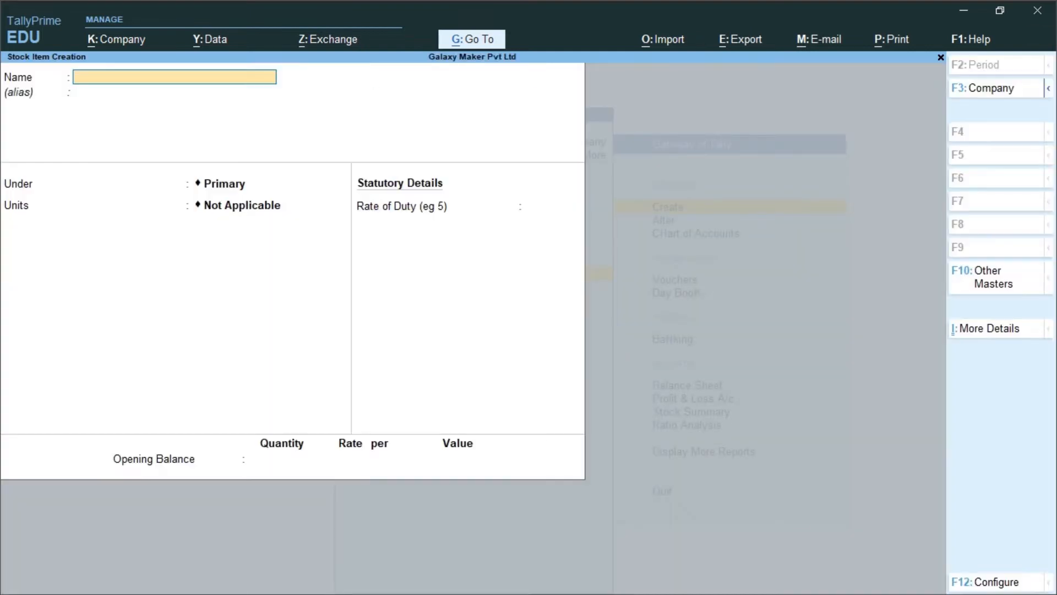
Name the new stock item "Mi 06 Basic Phone" and leave its alias empty
{"action": "type", "text": "Mi 06 Basic Phon"}
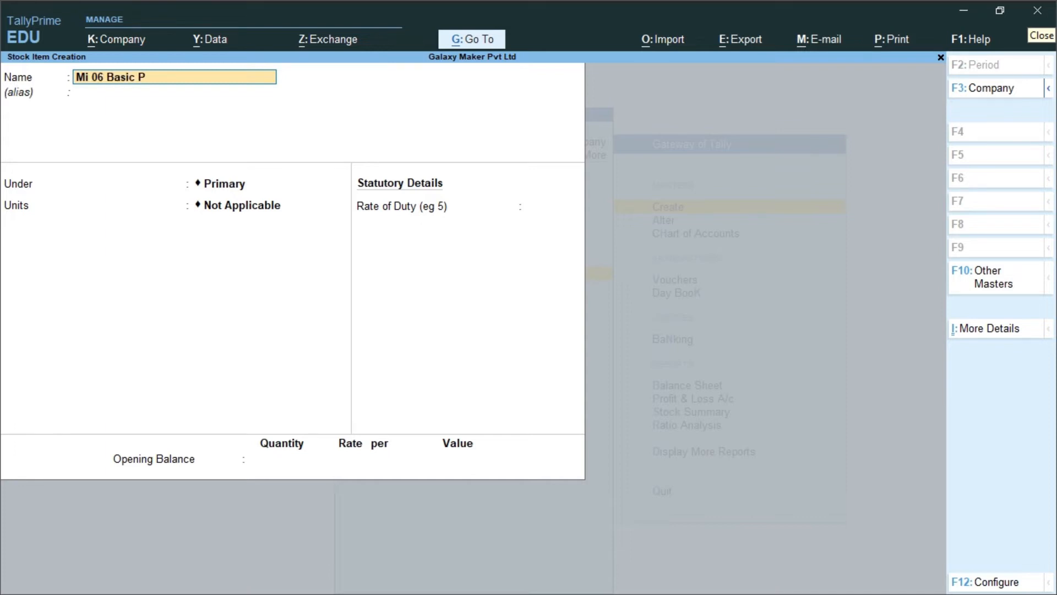
{"action": "key", "text": "Return"}
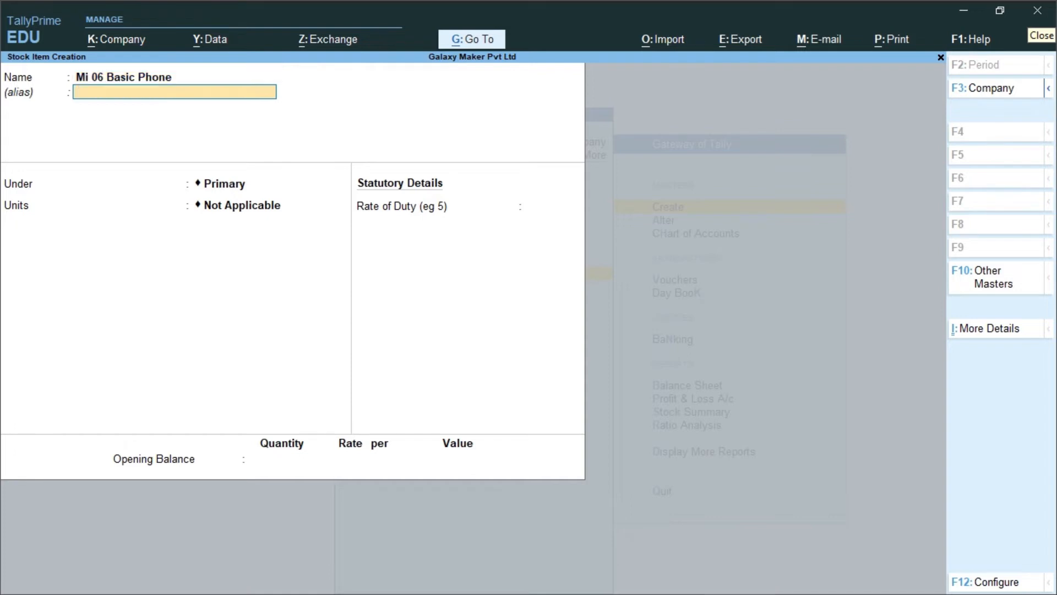
{"action": "key", "text": "Return"}
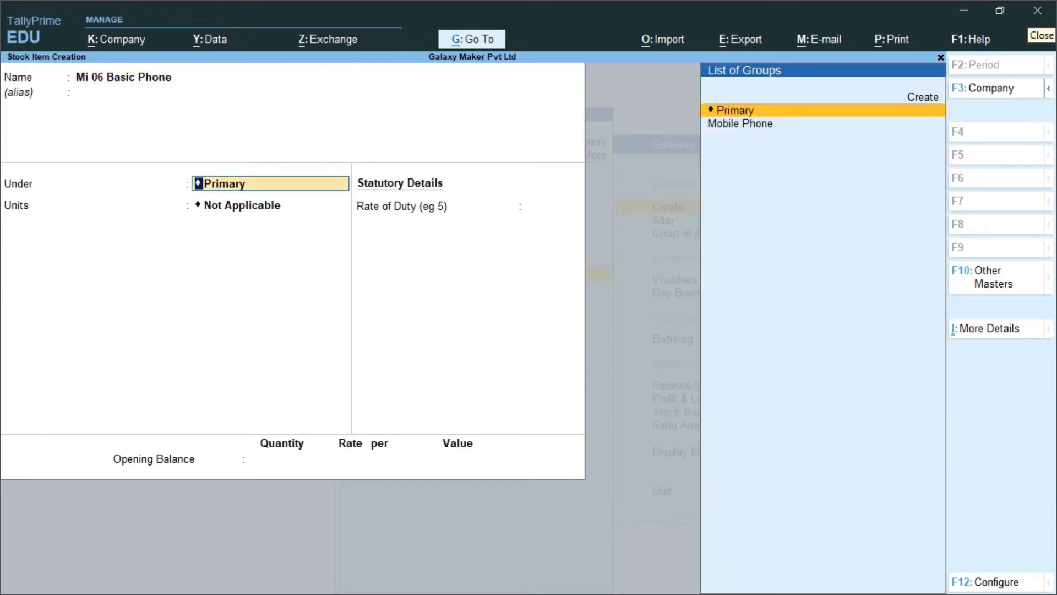
Put the stock item under the Mobile Phone group with unit nos, save it and return to the Gateway of Tally
{"action": "key", "text": "Down"}
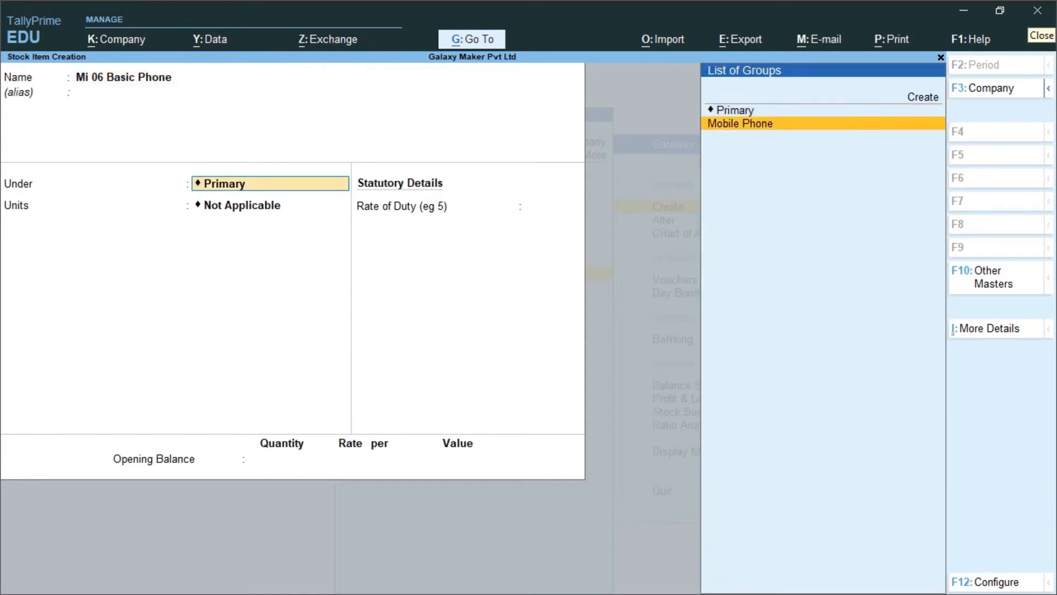
{"action": "key", "text": "Return"}
{"action": "key", "text": "Down"}
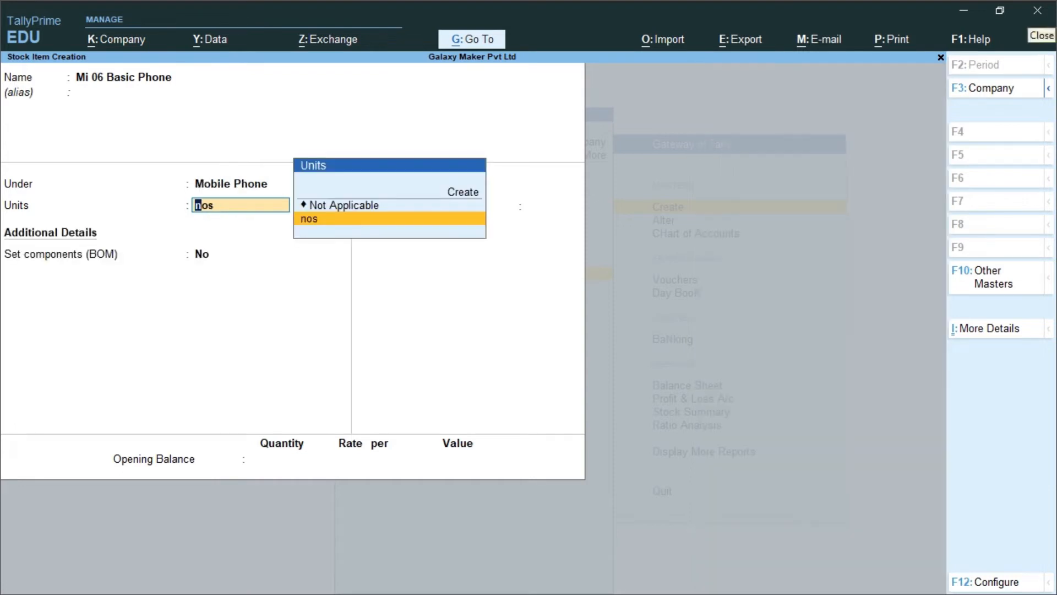
{"action": "key", "text": "Return"}
{"action": "key", "text": "Return"}
{"action": "key", "text": "Return"}
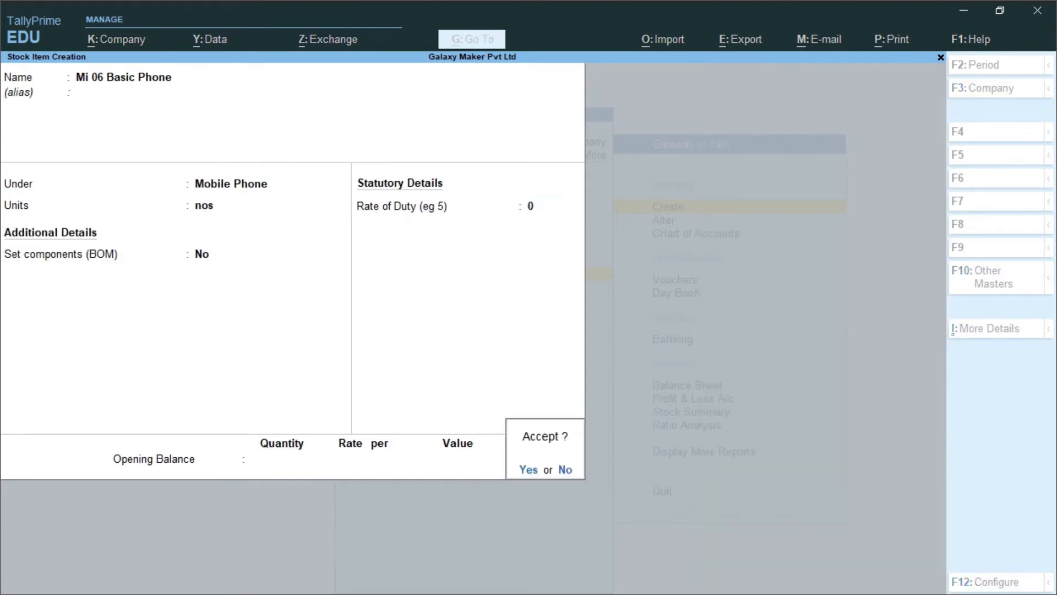
{"action": "key", "text": "Return"}
{"action": "key", "text": "Escape"}
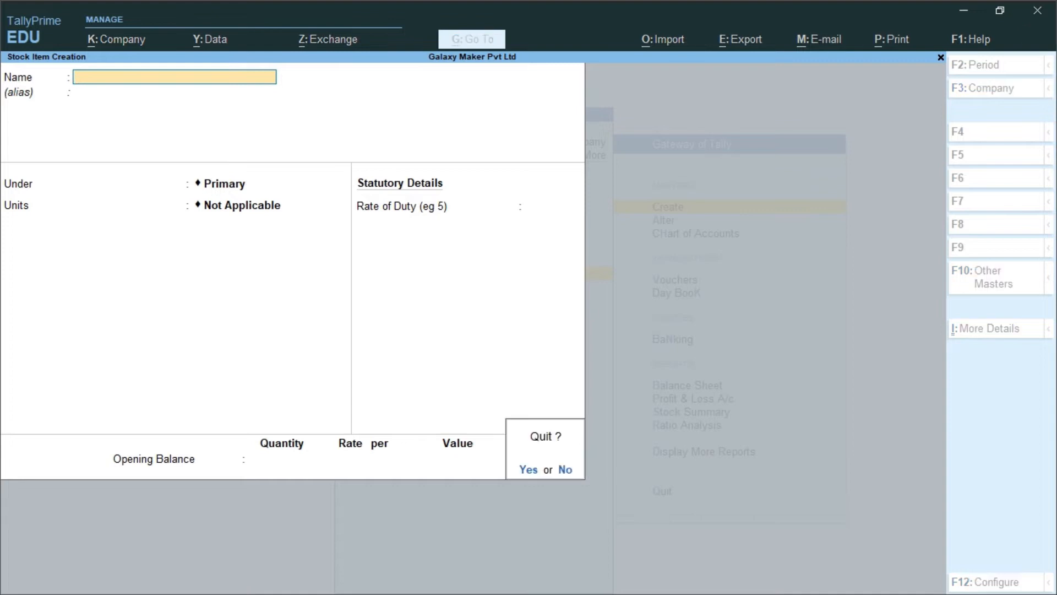
{"action": "key", "text": "Return"}
{"action": "key", "text": "Escape"}
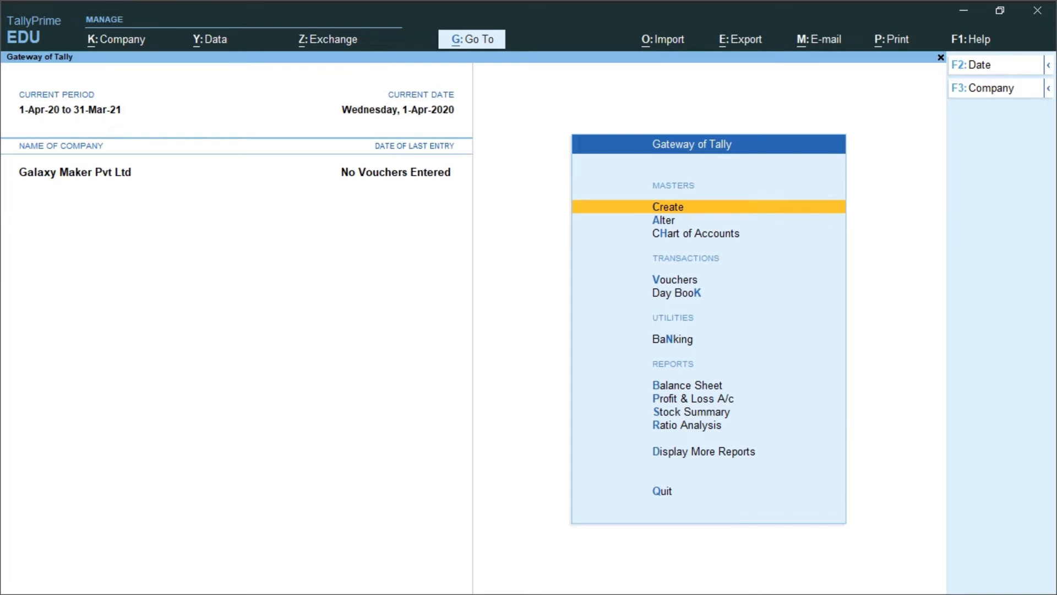
Look at the stock groups offered by the Price List (Stock Group) form, and leave it without creating a list
{"action": "key", "text": "Return"}
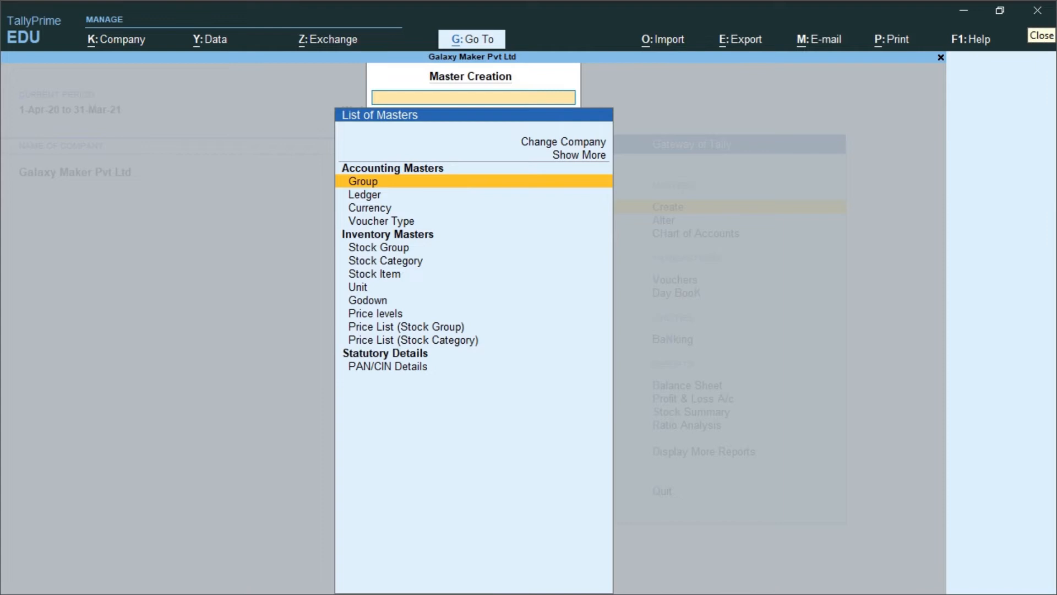
{"action": "key", "text": "Down"}
{"action": "key", "text": "Down"}
{"action": "key", "text": "Down"}
{"action": "key", "text": "Down"}
{"action": "key", "text": "Down"}
{"action": "key", "text": "Down"}
{"action": "key", "text": "Down"}
{"action": "key", "text": "Down"}
{"action": "key", "text": "Down"}
{"action": "key", "text": "Down"}
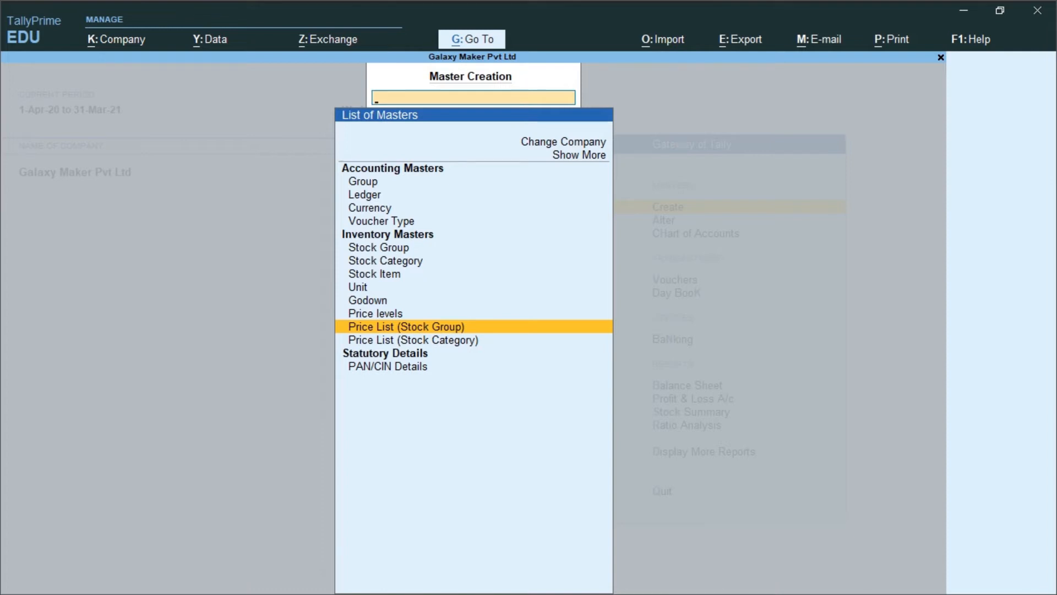
{"action": "key", "text": "Return"}
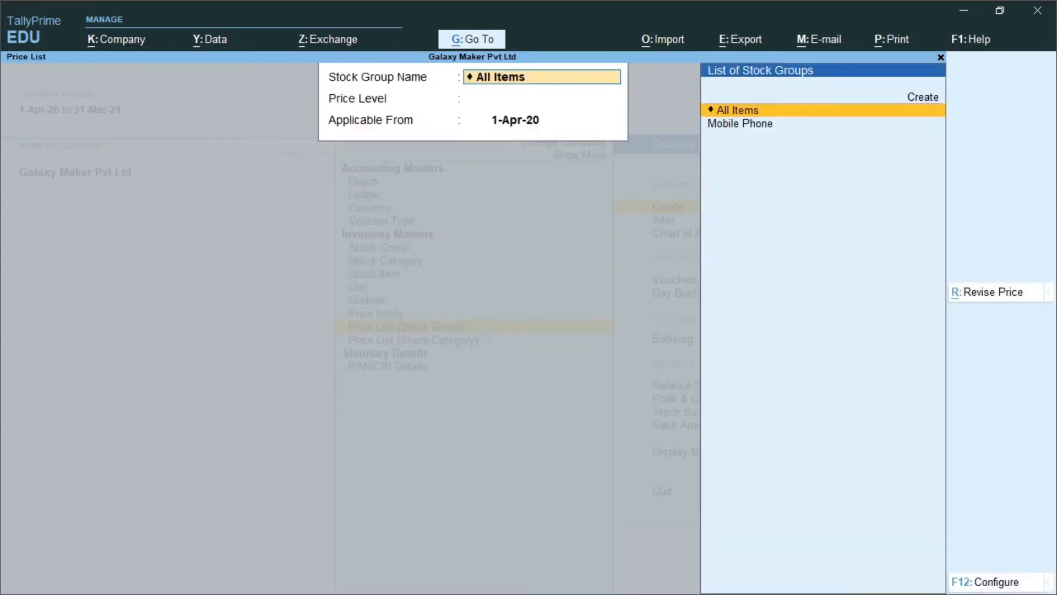
{"action": "key", "text": "Down"}
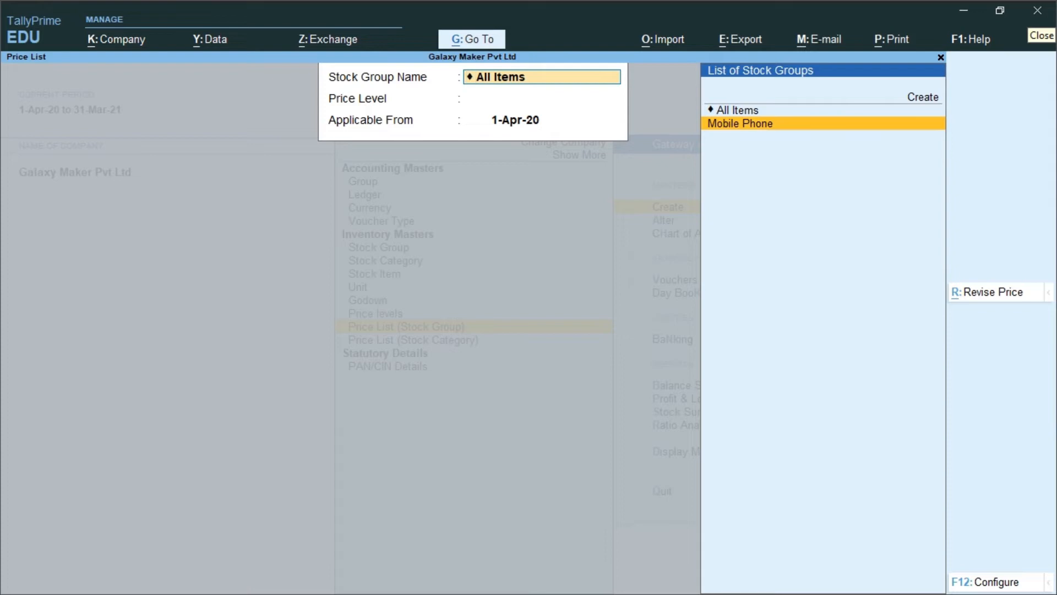
{"action": "key", "text": "Escape"}
{"action": "key", "text": "Escape"}
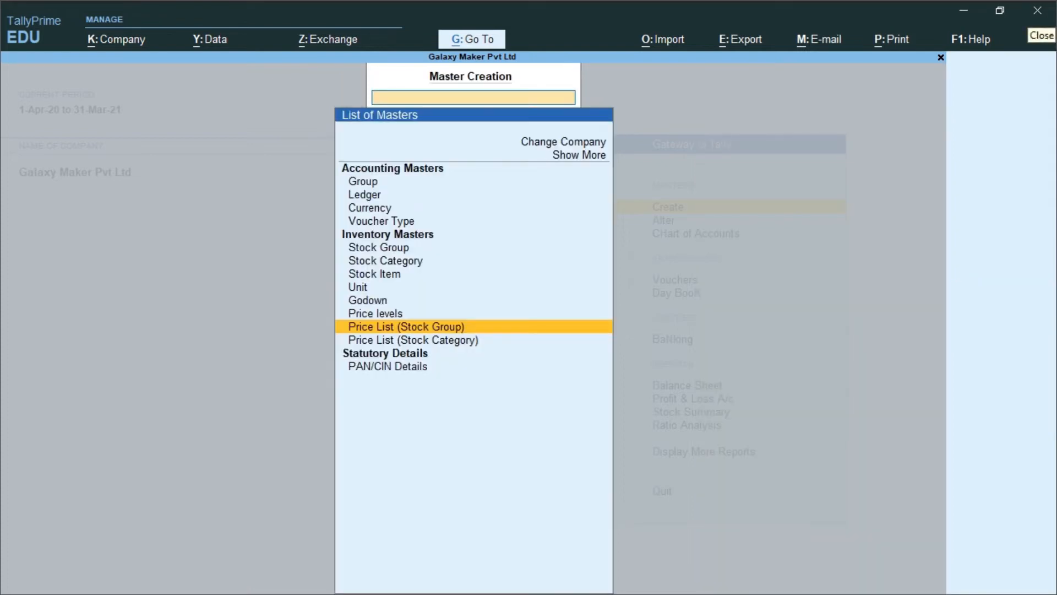
Look at the categories offered by the Price List (Stock Category) form, and return to the list of masters
{"action": "key", "text": "Down"}
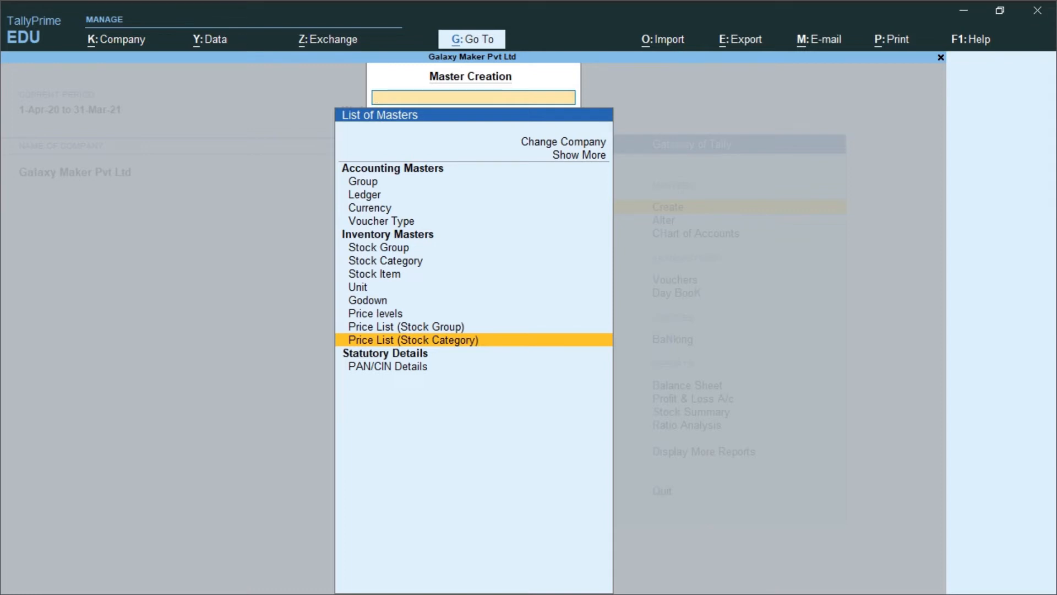
{"action": "key", "text": "Return"}
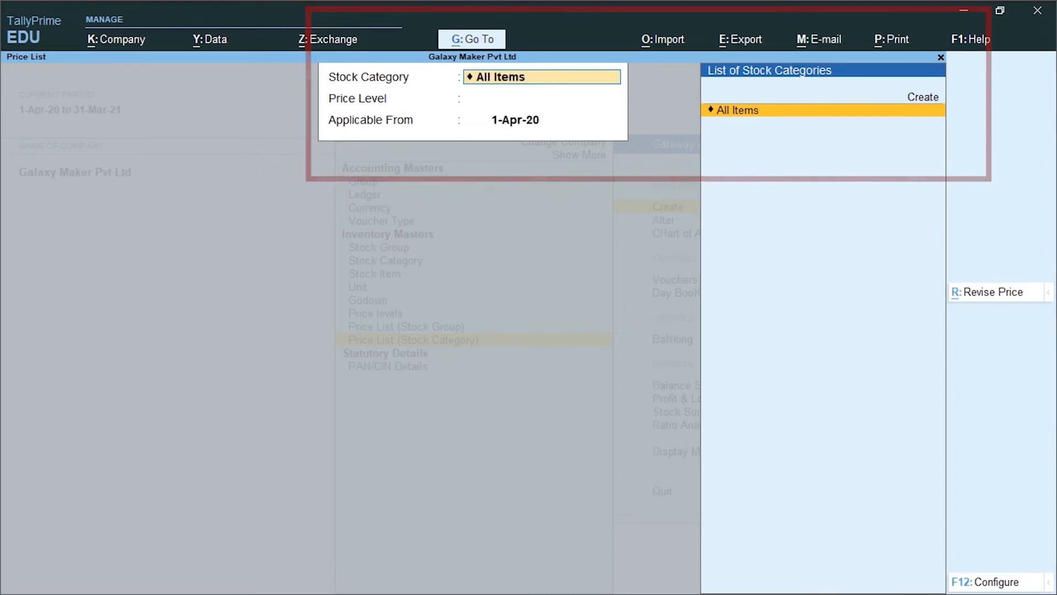
{"action": "key", "text": "Escape"}
{"action": "key", "text": "Escape"}
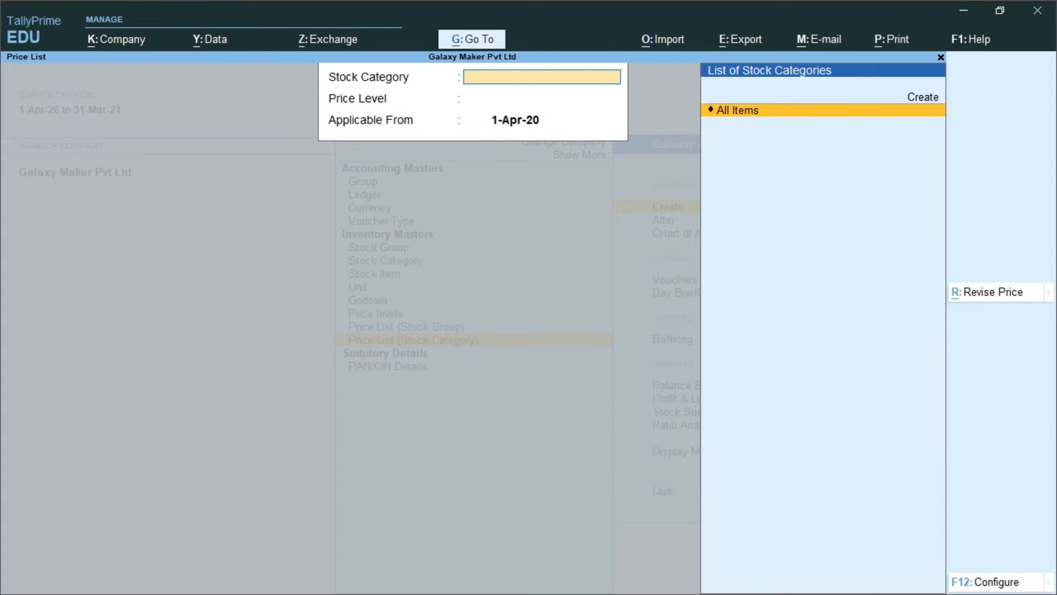
Start a Price List (Stock Group) for Mobile Phone at price level Wholesaler Pl, applicable from 1-Apr-20
{"action": "key", "text": "Up"}
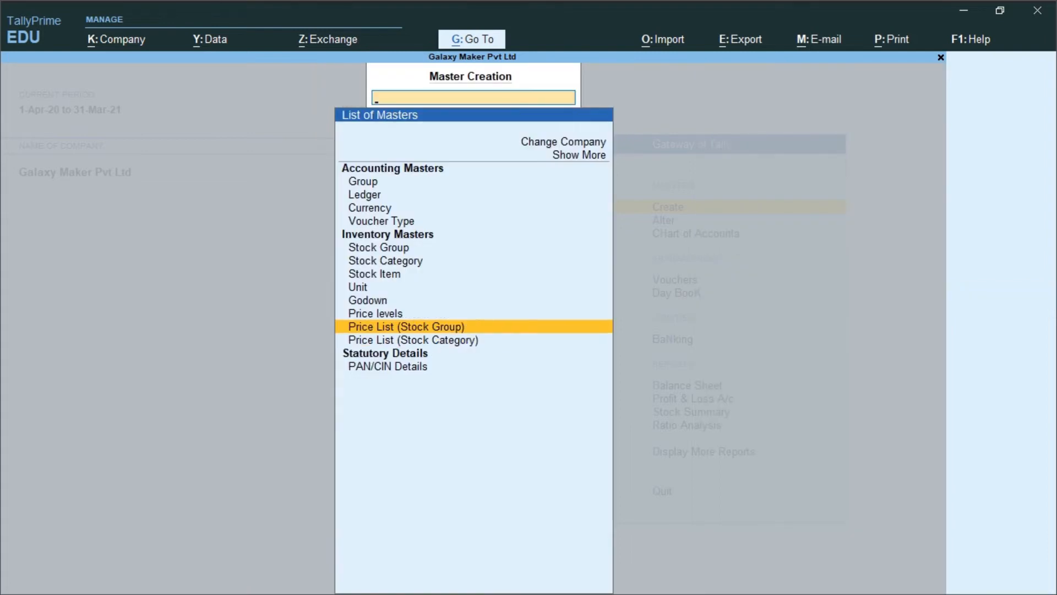
{"action": "key", "text": "Return"}
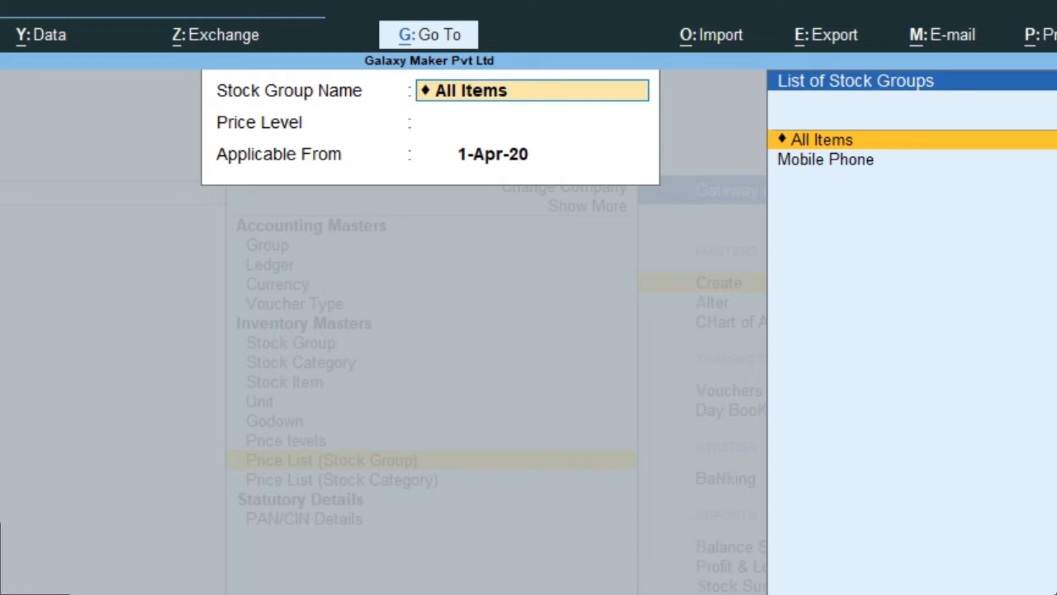
{"action": "key", "text": "Down"}
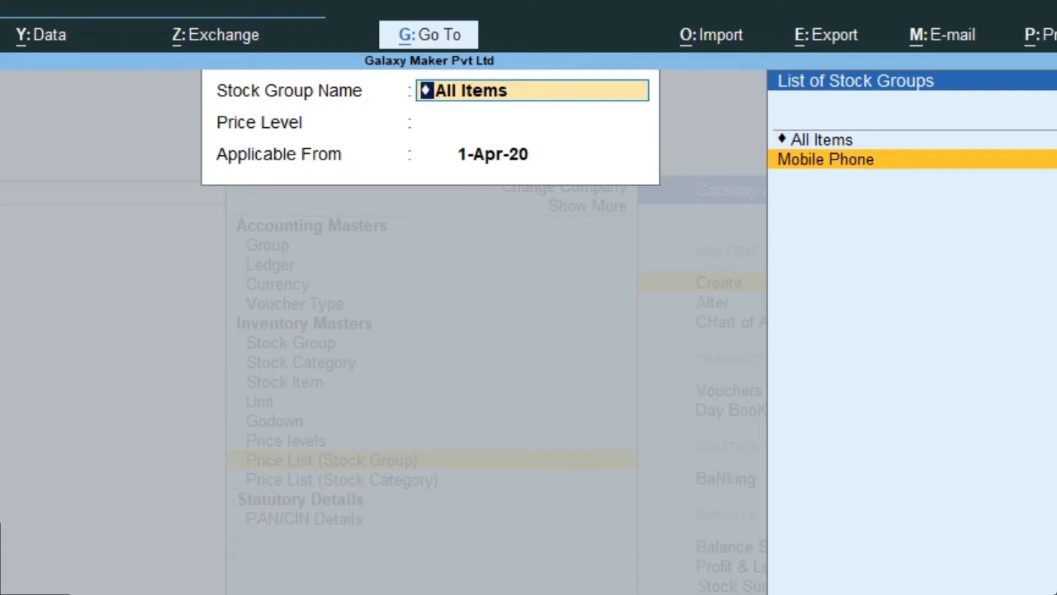
{"action": "key", "text": "Return"}
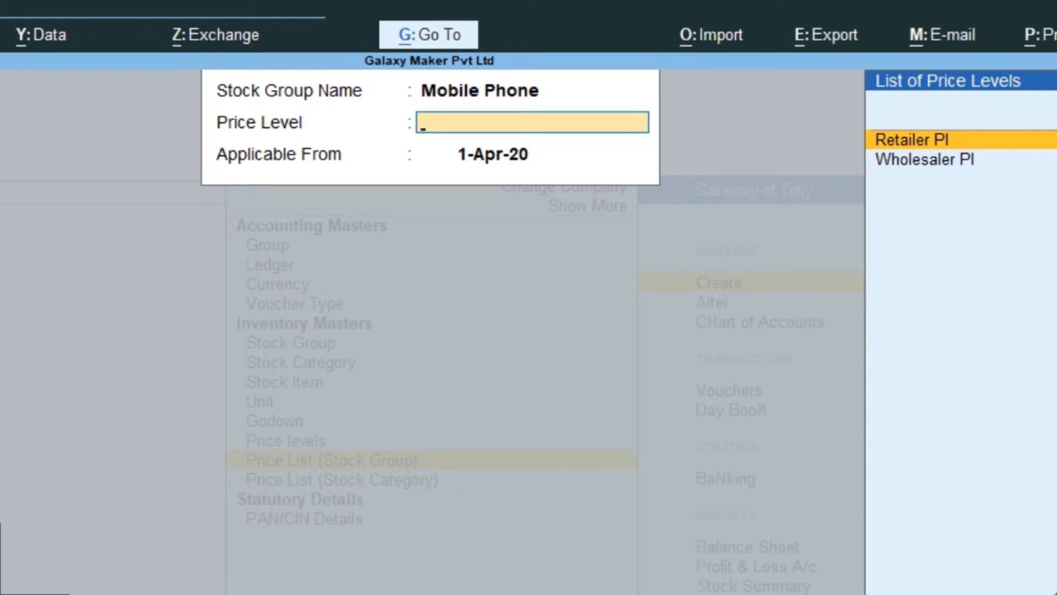
{"action": "key", "text": "Down"}
{"action": "key", "text": "Return"}
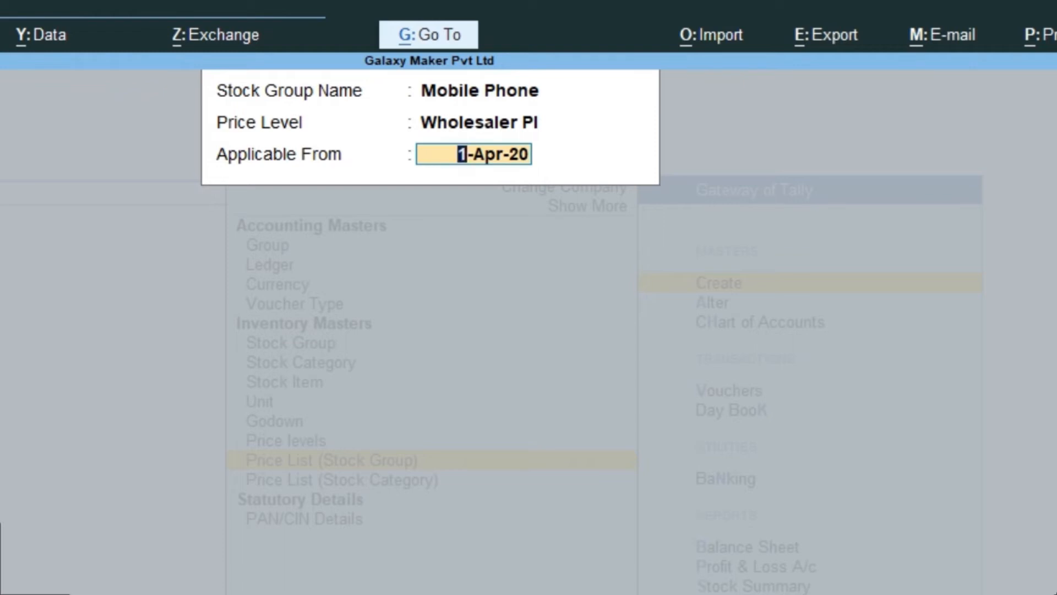
{"action": "key", "text": "Return"}
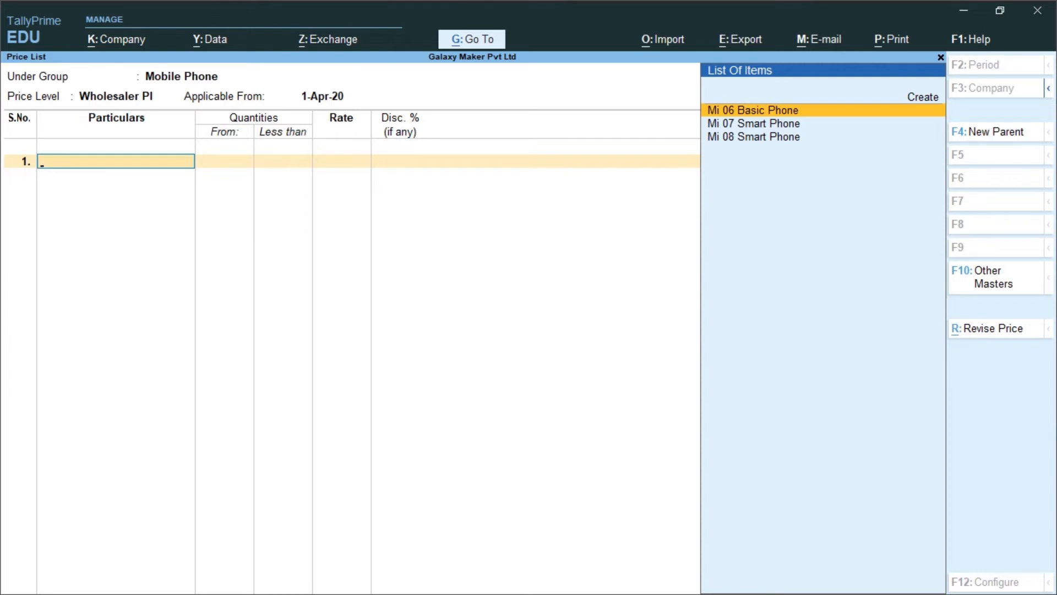
Add Mi 06 Basic Phone to the price list at a rate of 5000 for less than 100 nos, without discount
{"action": "key", "text": "Return"}
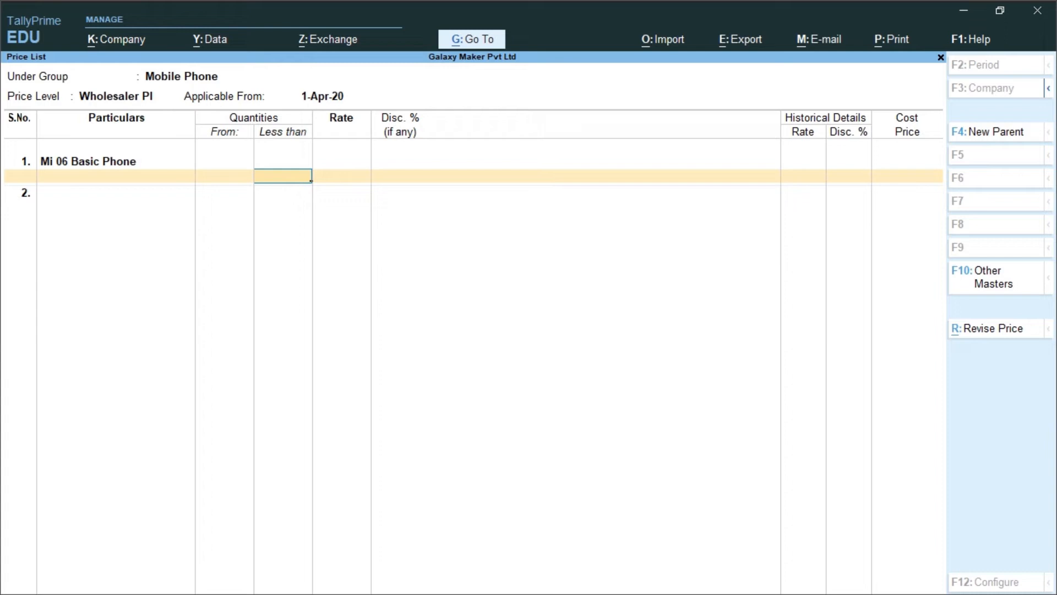
{"action": "type", "text": "100"}
{"action": "key", "text": "Return"}
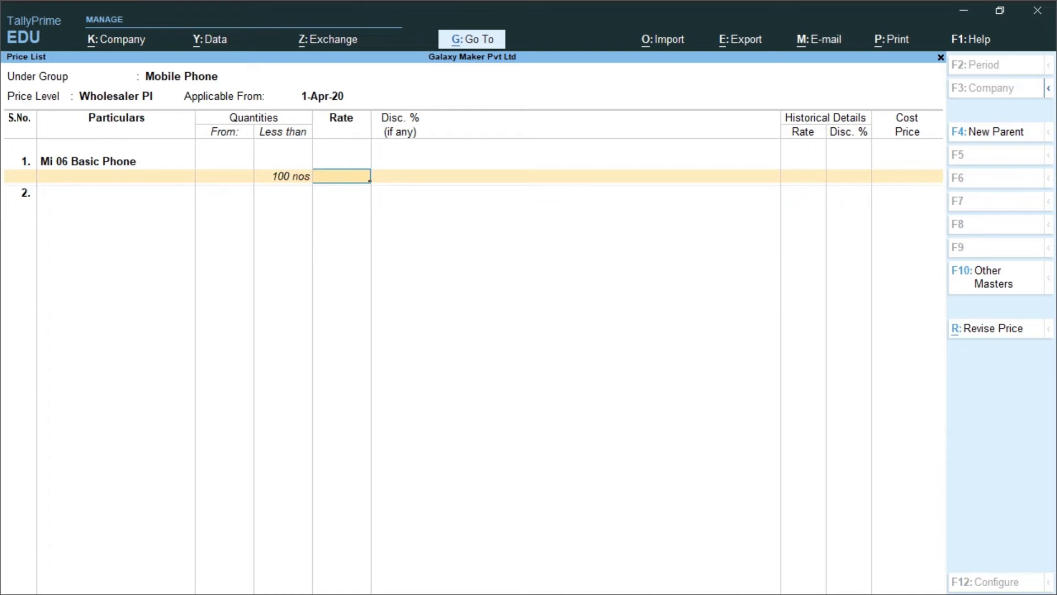
{"action": "type", "text": "5000"}
{"action": "key", "text": "Return"}
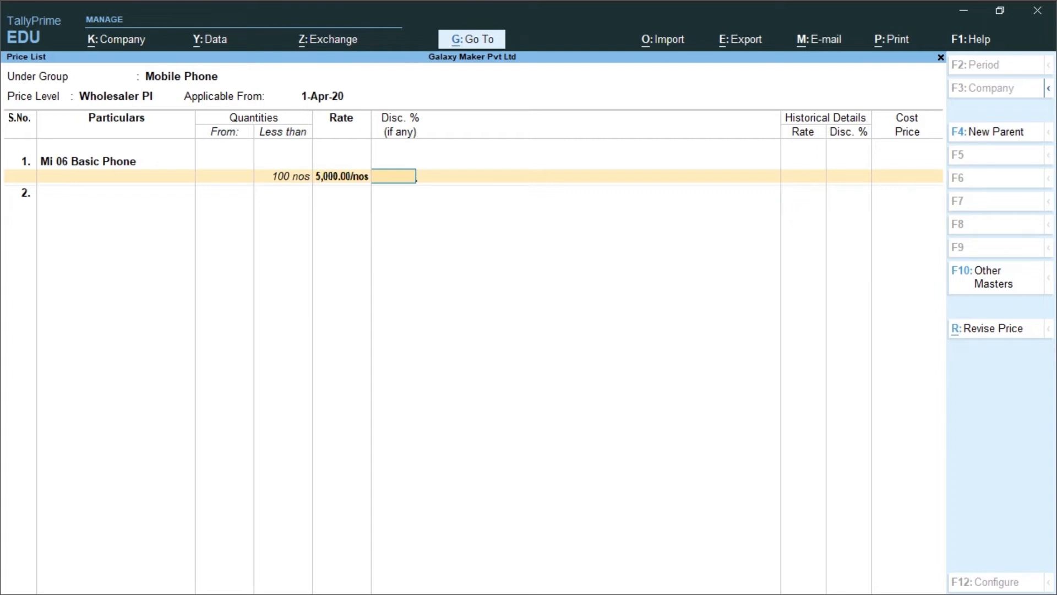
{"action": "key", "text": "Return"}
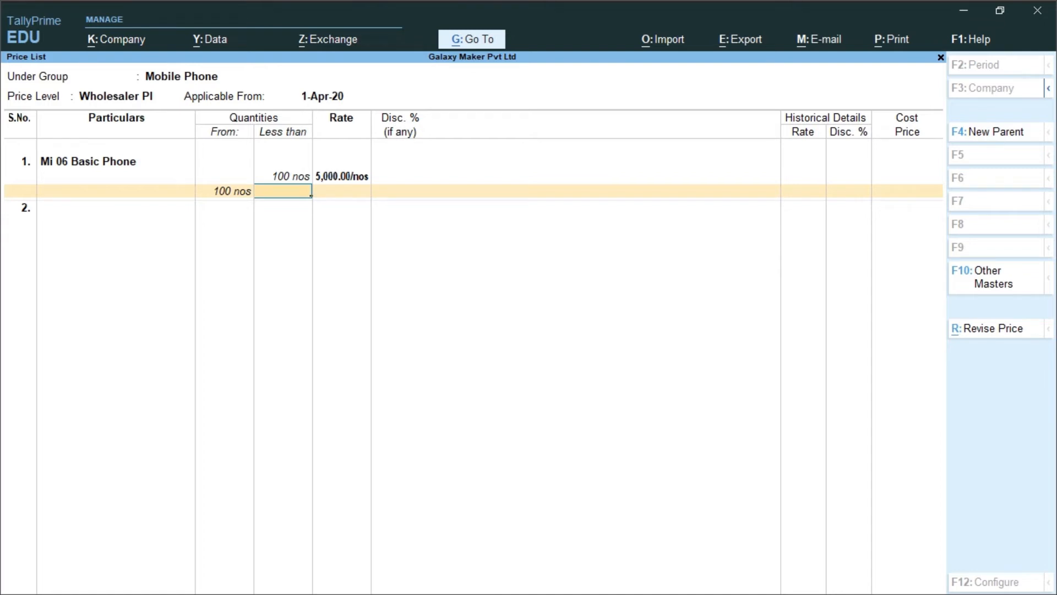
Price Mi 06 Basic Phone at 5000 with a 1% discount for quantities from 100 to less than 200 nos
{"action": "type", "text": "200"}
{"action": "key", "text": "Return"}
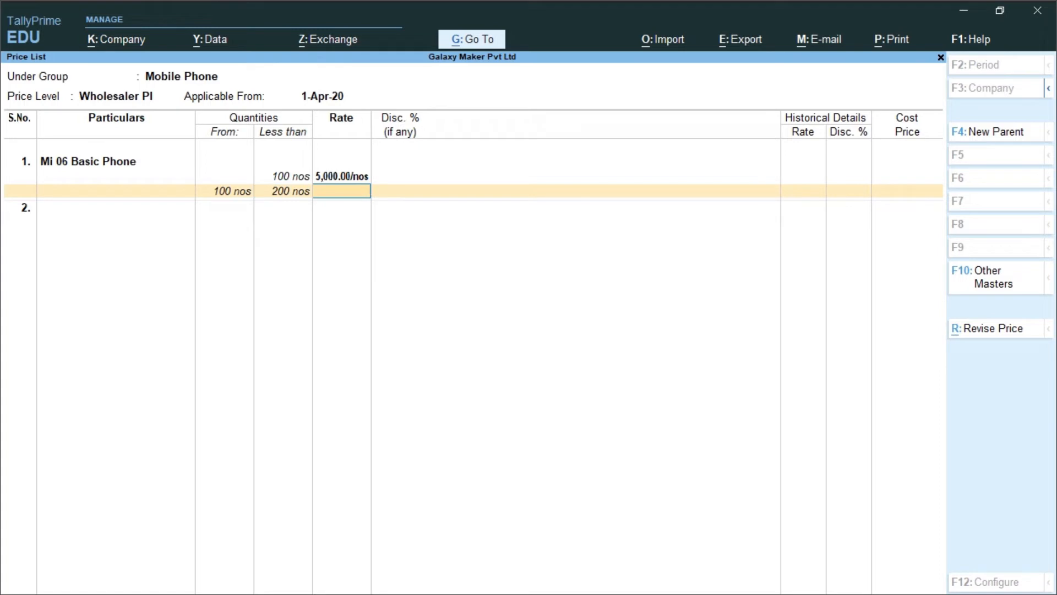
{"action": "type", "text": "5000"}
{"action": "key", "text": "Return"}
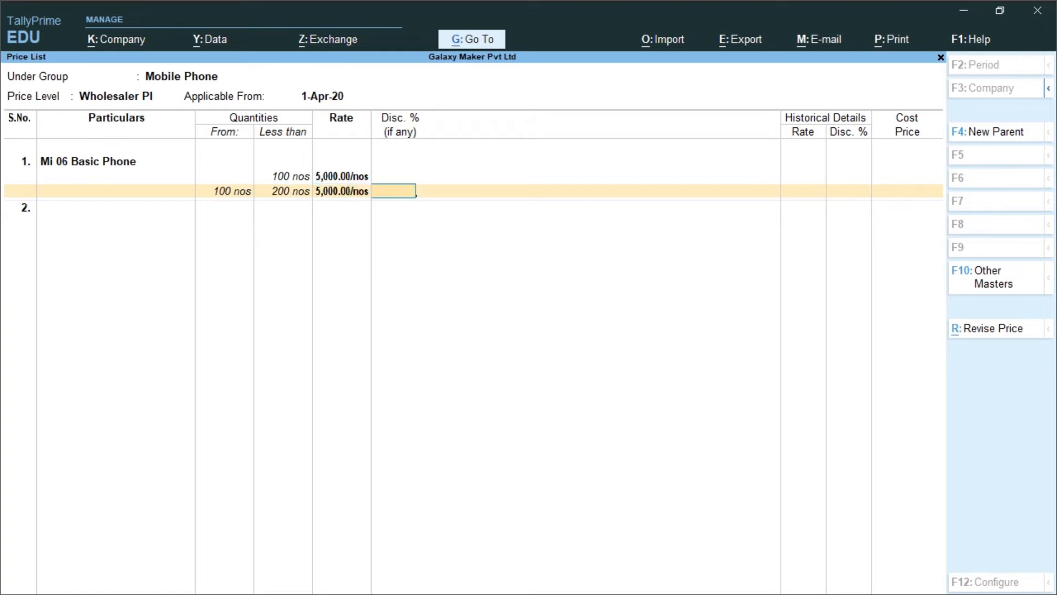
{"action": "type", "text": "1"}
{"action": "key", "text": "Return"}
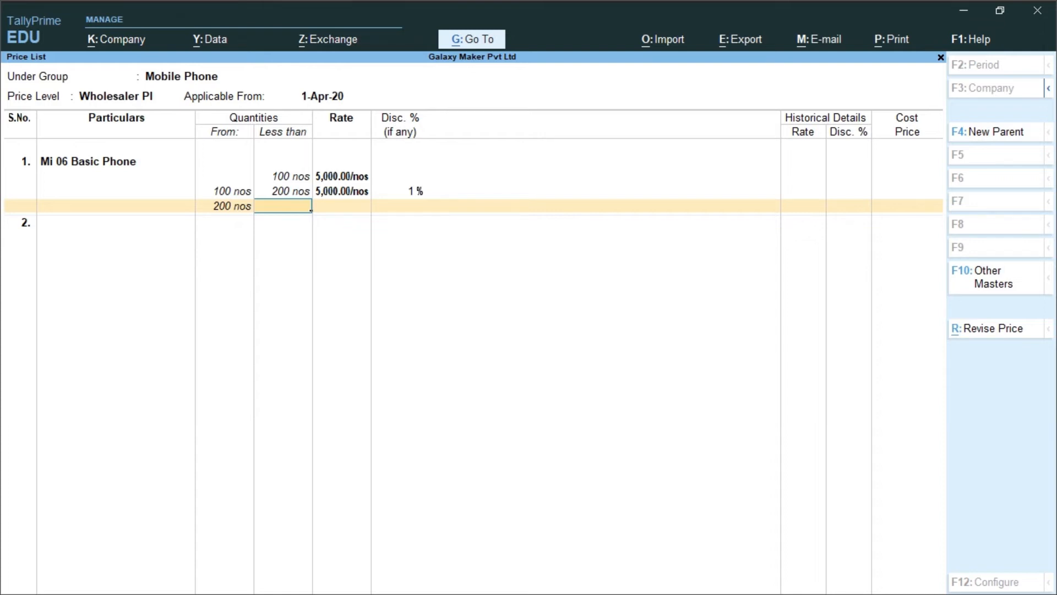
Price Mi 06 Basic Phone at 5000 with a 5% discount from 200 nos upwards, with no upper quantity limit
{"action": "key", "text": "Return"}
{"action": "type", "text": "5000"}
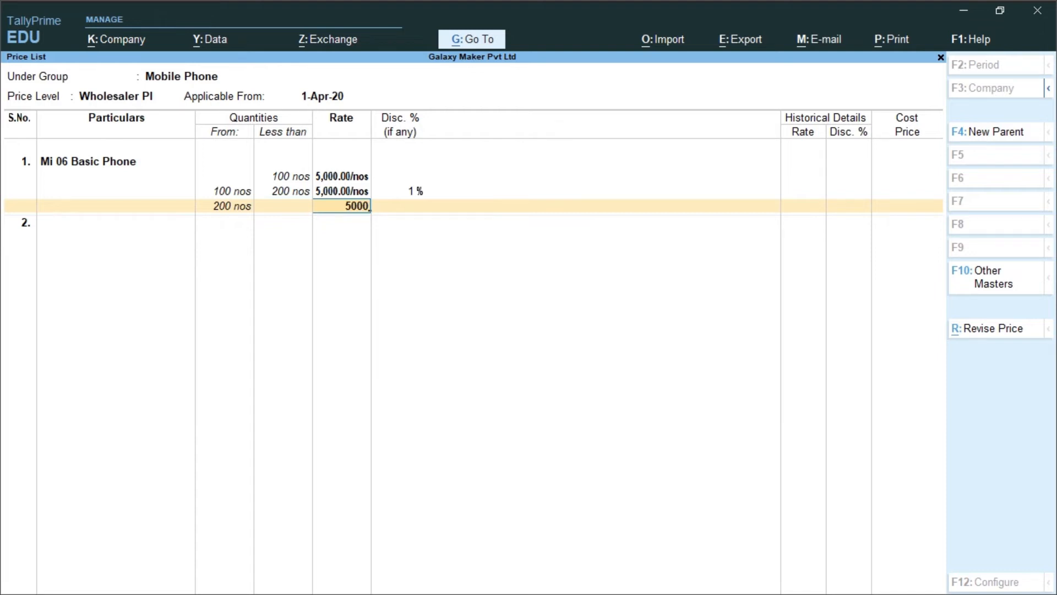
{"action": "key", "text": "Return"}
{"action": "type", "text": "5"}
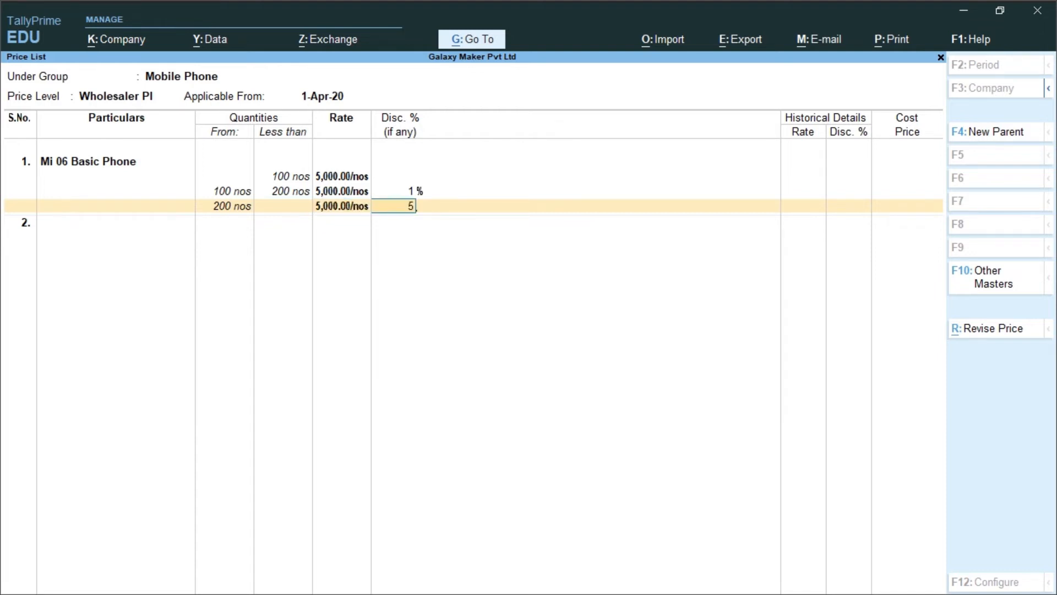
{"action": "key", "text": "Return"}
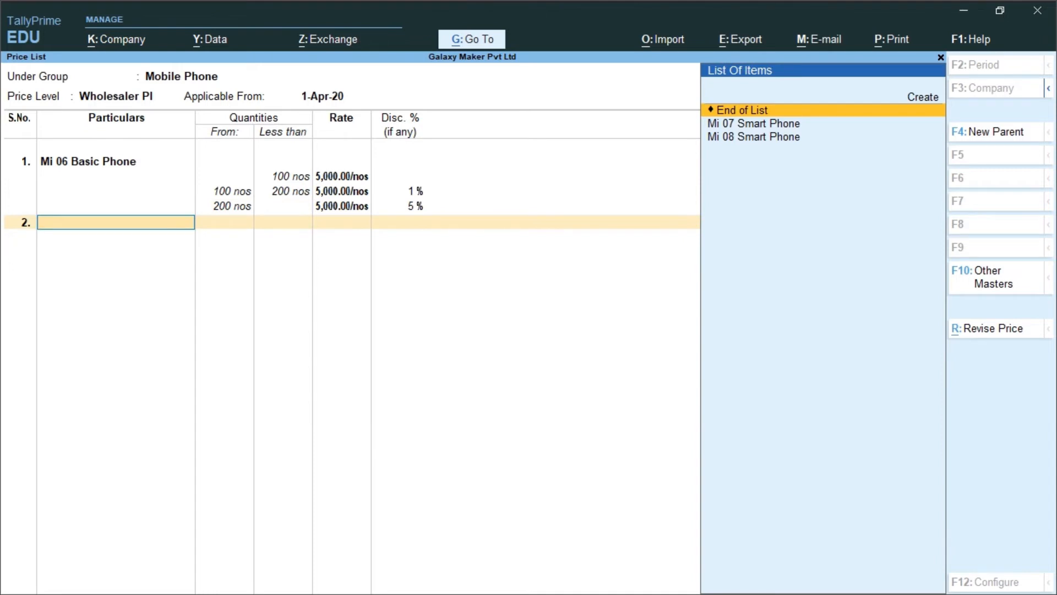
Add Mi 07 Smart Phone to the price list at a rate of 10000 with a 1% discount for less than 100 nos
{"action": "key", "text": "Down"}
{"action": "key", "text": "Down"}
{"action": "key", "text": "Up"}
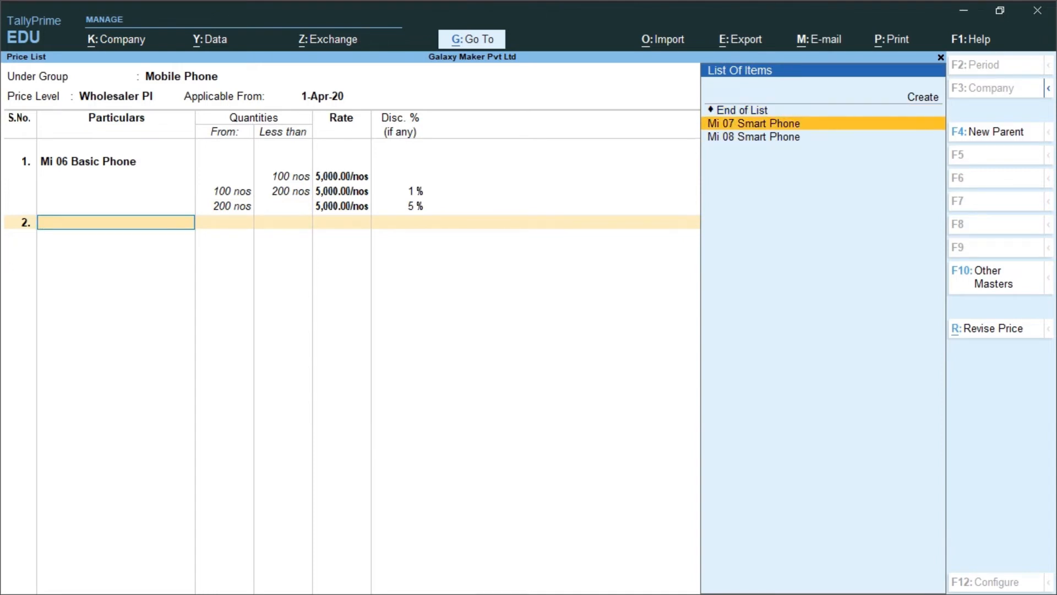
{"action": "key", "text": "Return"}
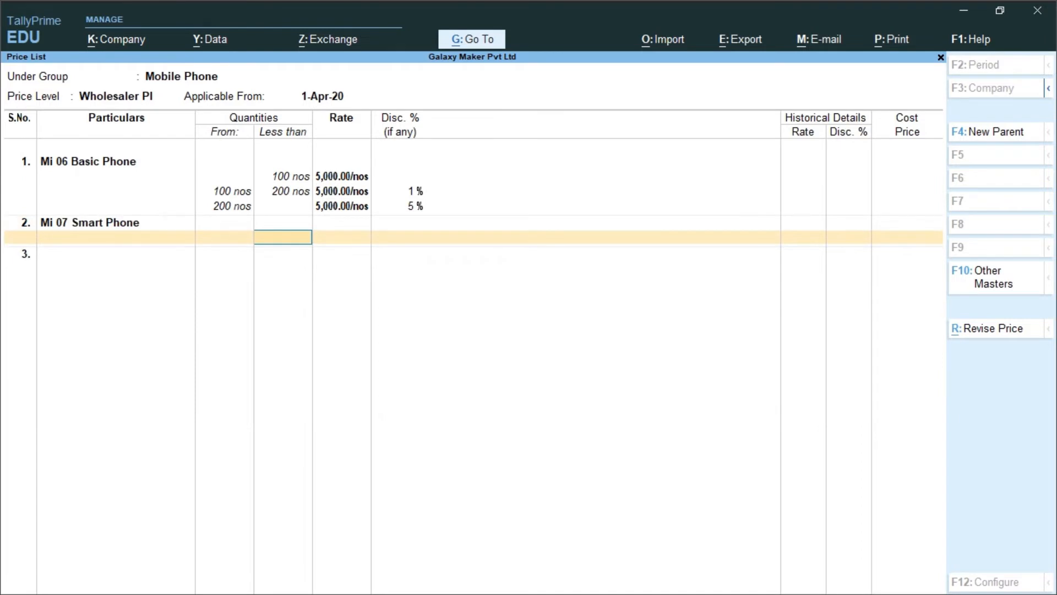
{"action": "type", "text": "100"}
{"action": "key", "text": "Return"}
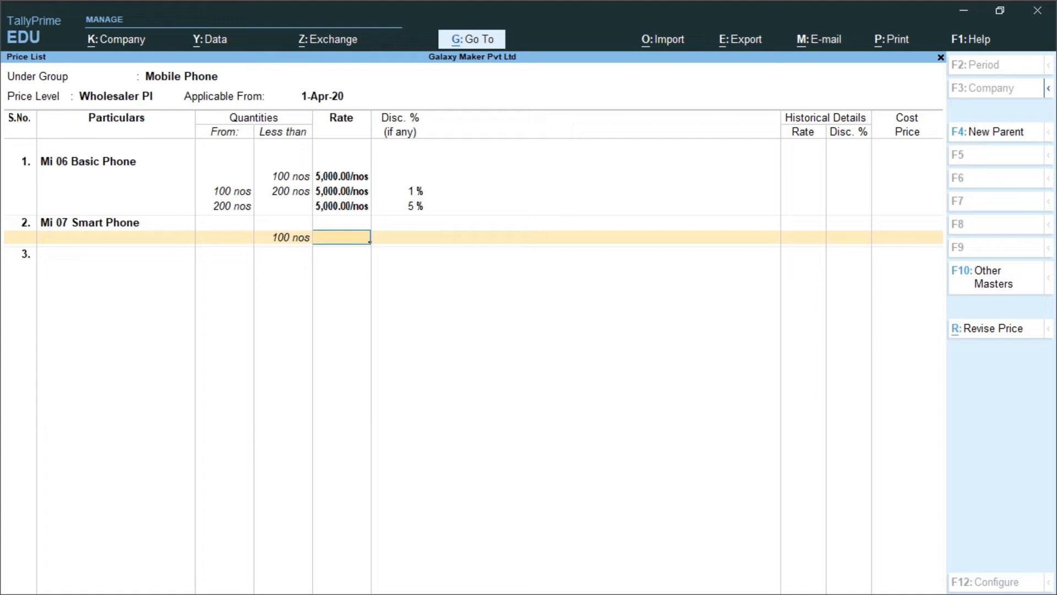
{"action": "type", "text": "10000"}
{"action": "key", "text": "Return"}
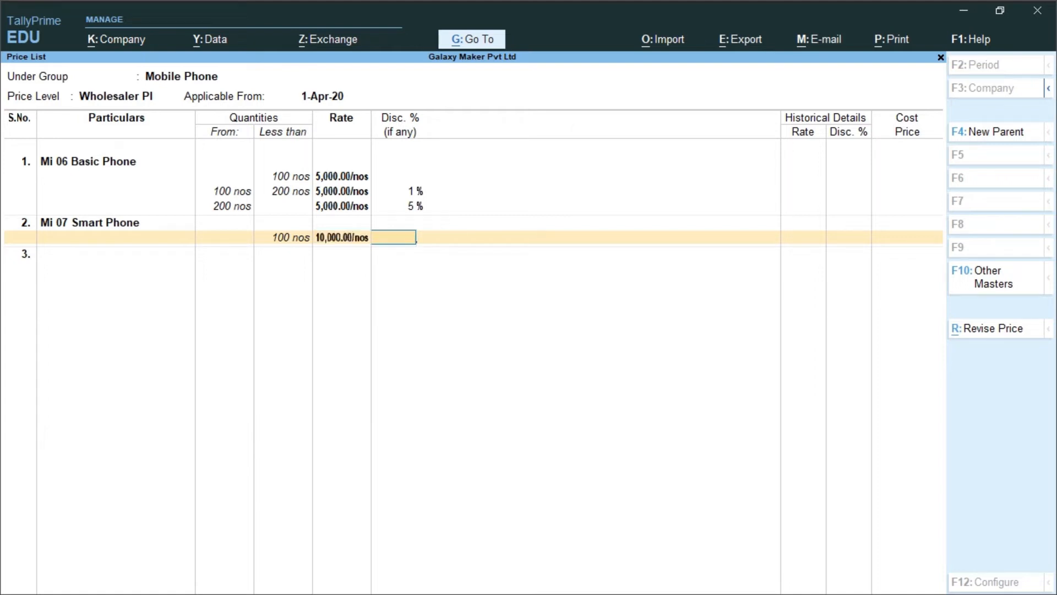
{"action": "type", "text": "1"}
{"action": "key", "text": "Return"}
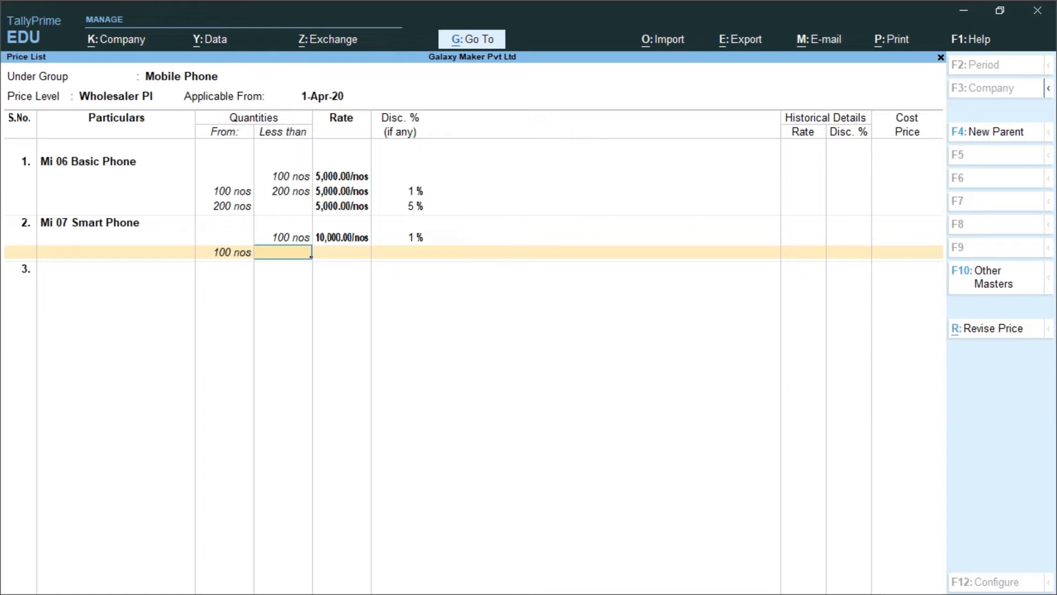
Price Mi 07 Smart Phone at 10000 with a 5% discount for quantities from 100 to less than 200 nos
{"action": "type", "text": "200"}
{"action": "key", "text": "Return"}
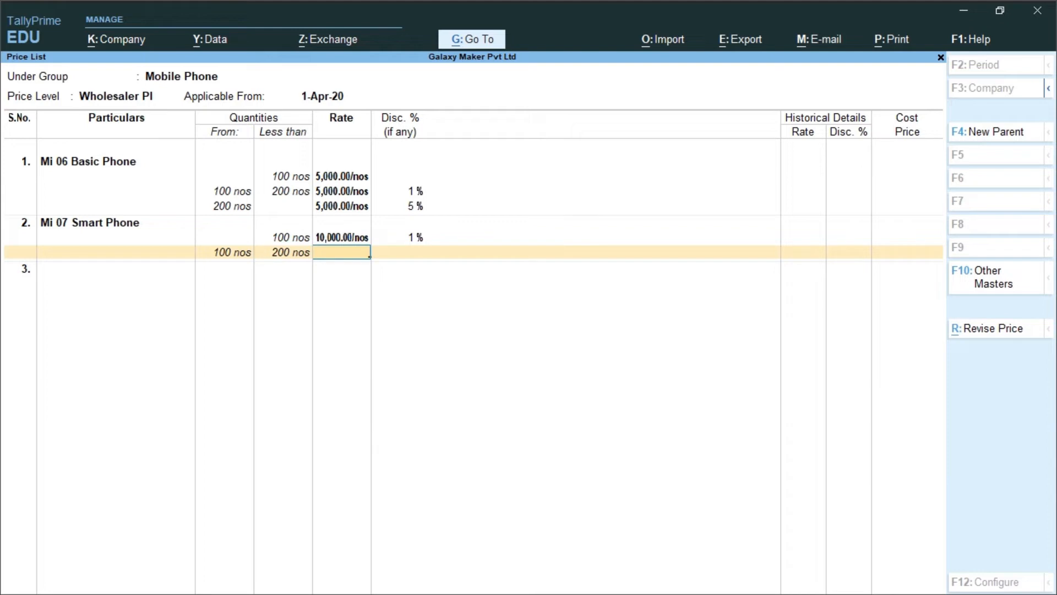
{"action": "type", "text": "10000"}
{"action": "key", "text": "Return"}
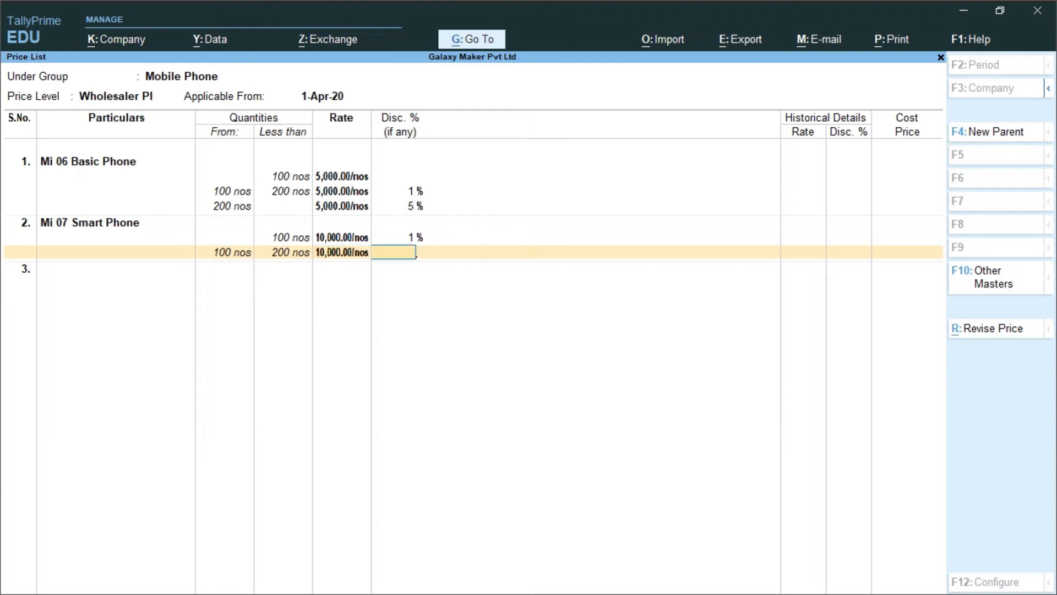
{"action": "type", "text": "5"}
{"action": "key", "text": "Return"}
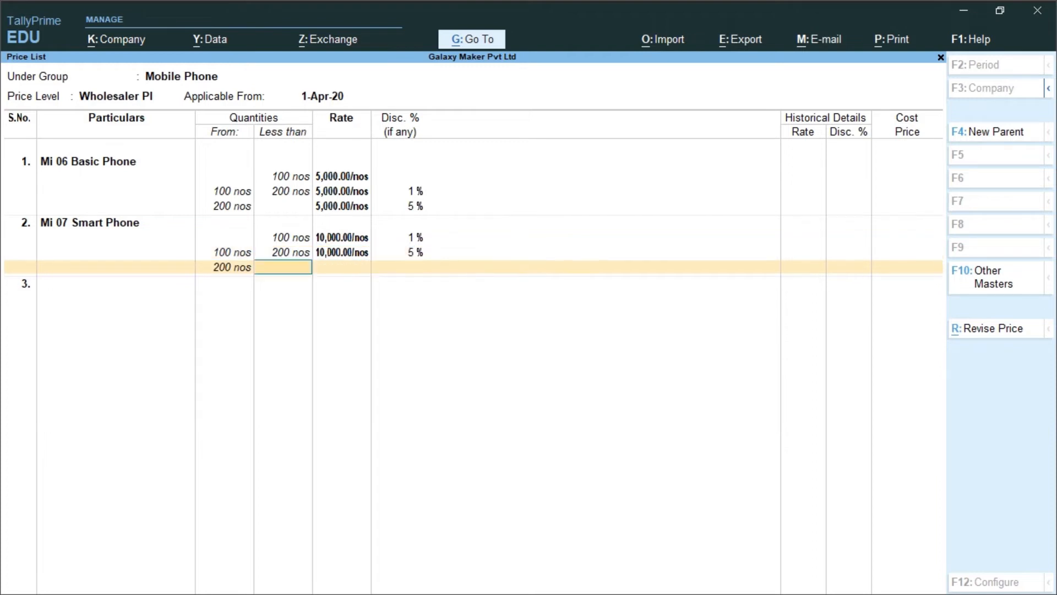
Price Mi 07 Smart Phone at 9500 with a 5% discount from 200 nos upwards, with no upper quantity limit
{"action": "key", "text": "Return"}
{"action": "type", "text": "9500.00/nos"}
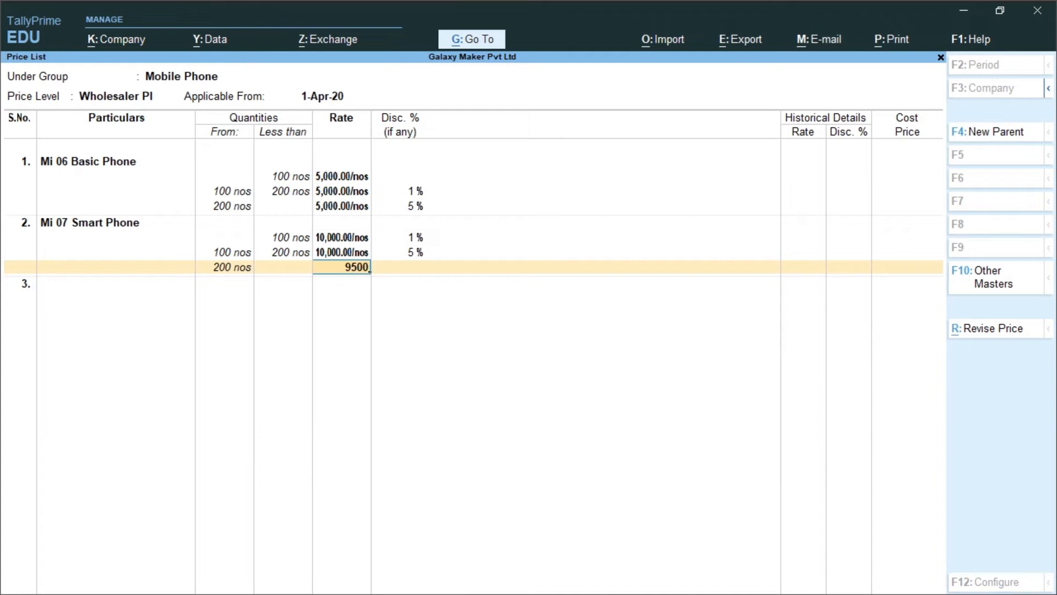
{"action": "key", "text": "Return"}
{"action": "type", "text": "5"}
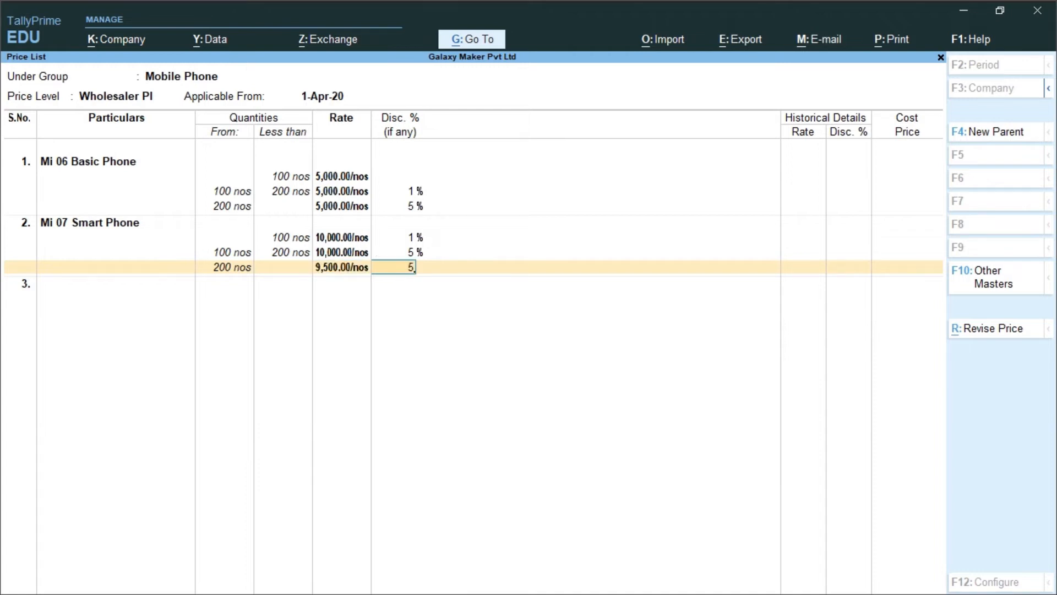
{"action": "key", "text": "Return"}
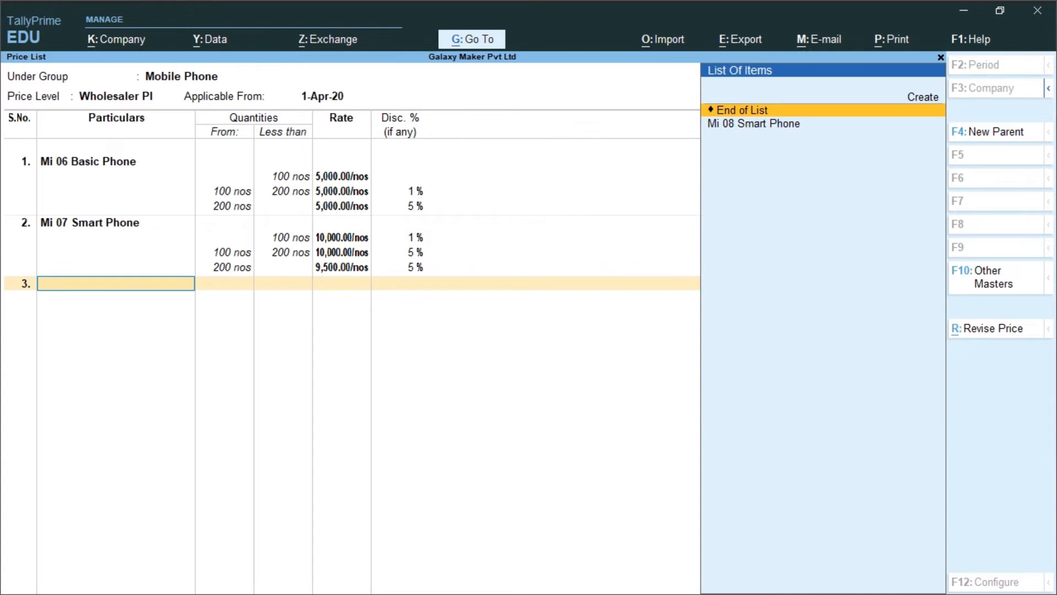
Add Mi 08 Smart Phone to the price list at a rate of 15000 with a 1% discount for less than 100 nos
{"action": "key", "text": "Down"}
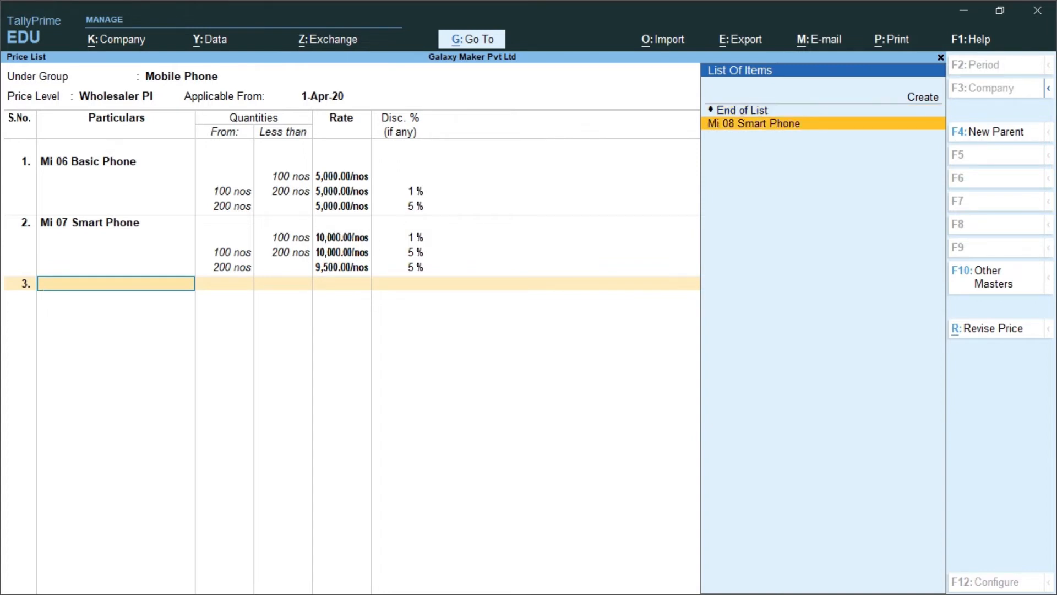
{"action": "key", "text": "Return"}
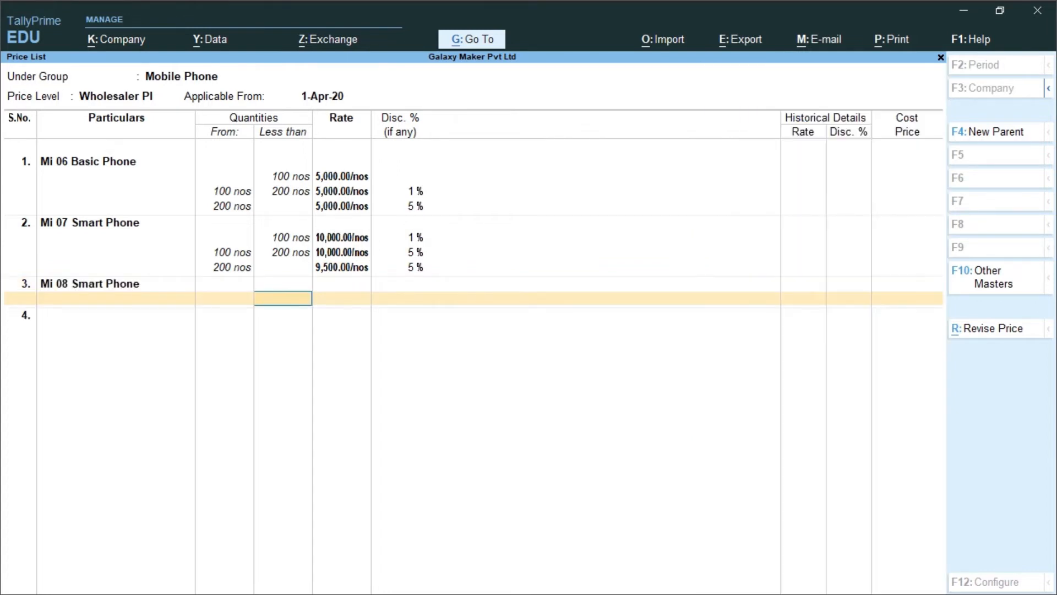
{"action": "type", "text": "100"}
{"action": "key", "text": "Return"}
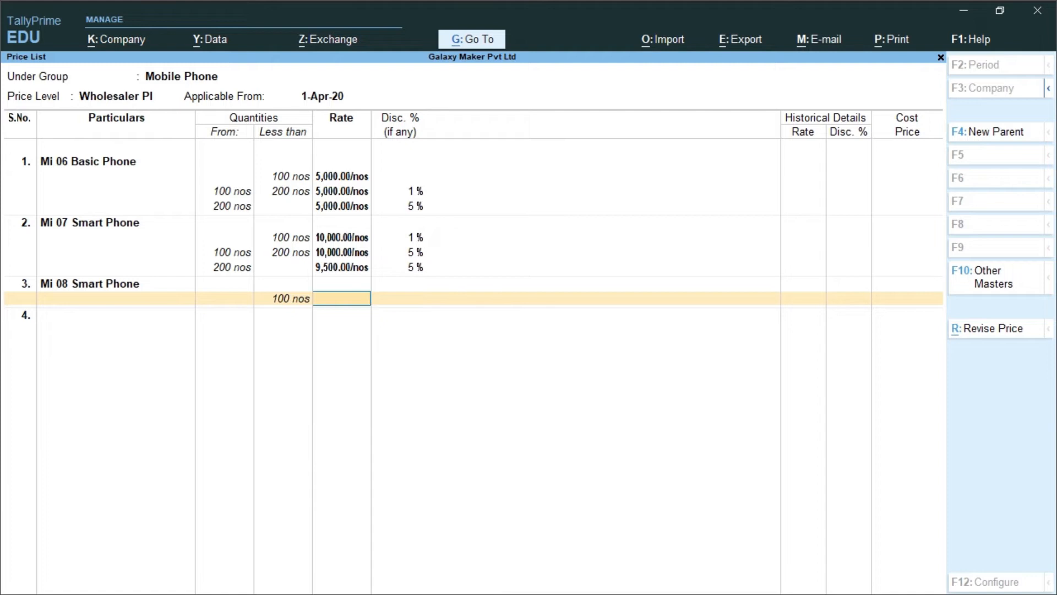
{"action": "type", "text": "15,"}
{"action": "type", "text": "00"}
{"action": "type", "text": "0"}
{"action": "key", "text": "Return"}
{"action": "type", "text": "1"}
{"action": "key", "text": "Return"}
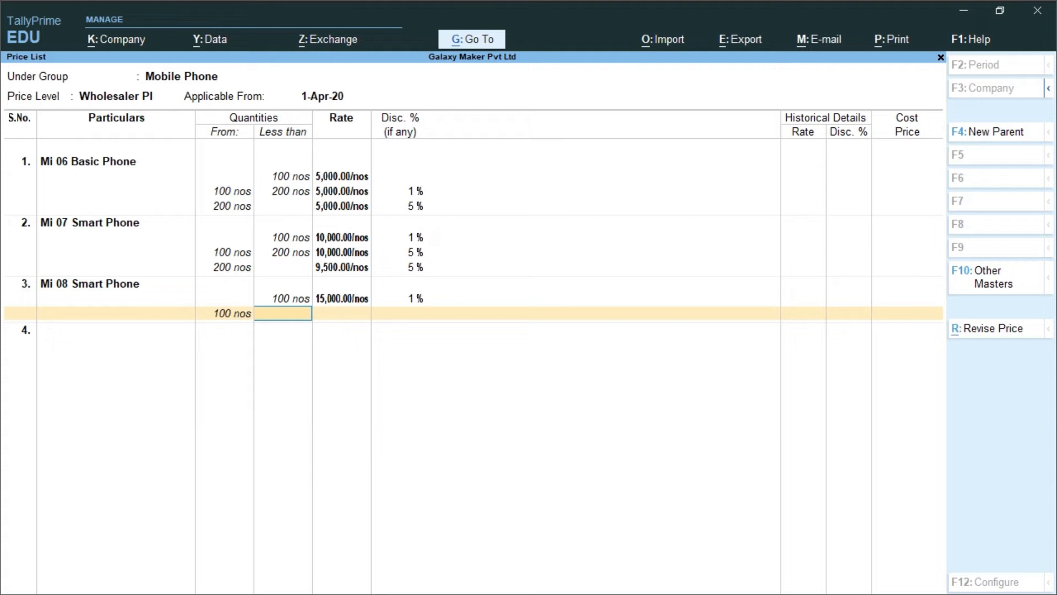
Price Mi 08 Smart Phone at 14000 without discount for quantities from 100 to less than 200 nos
{"action": "type", "text": "200"}
{"action": "key", "text": "Return"}
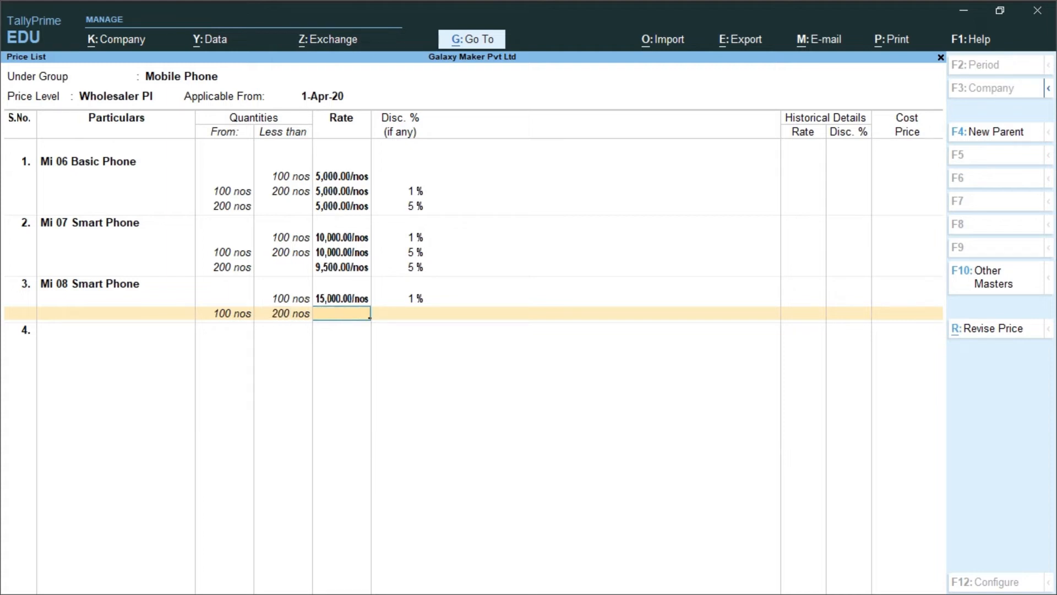
{"action": "type", "text": "14000"}
{"action": "key", "text": "Return"}
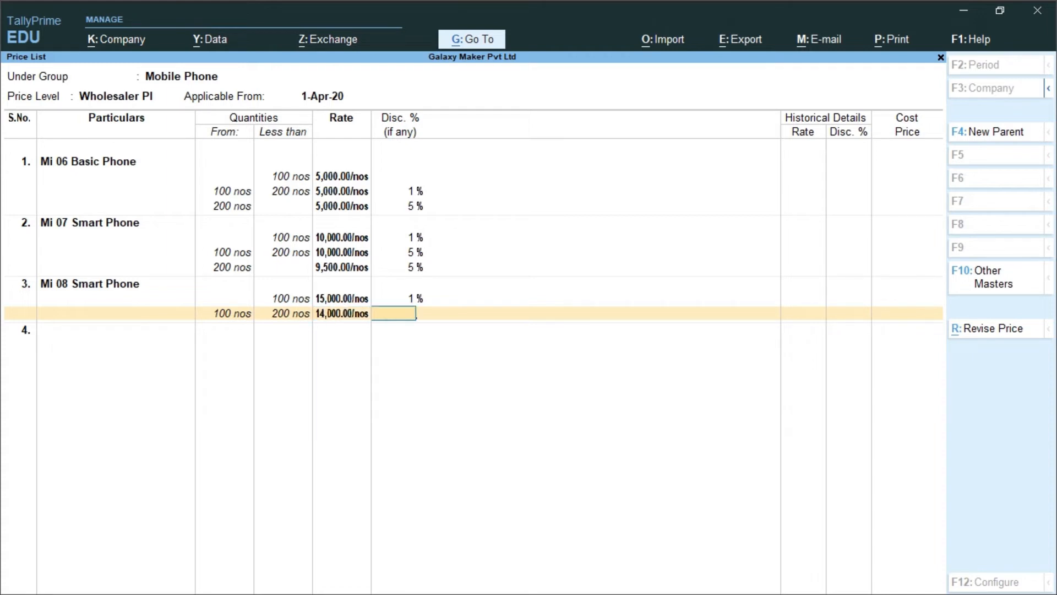
{"action": "key", "text": "Return"}
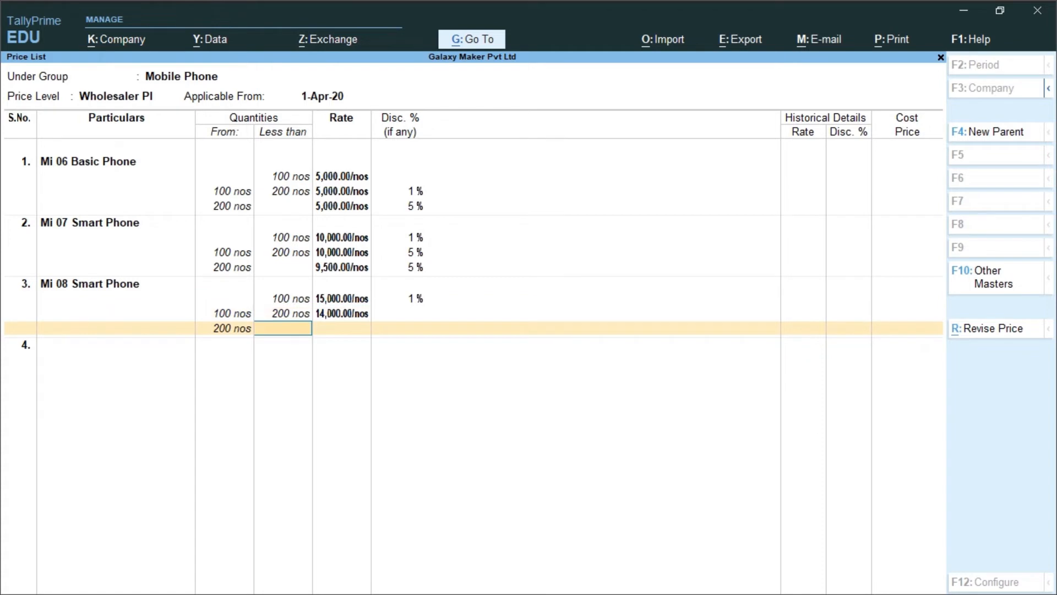
Price Mi 08 Smart Phone at 14000 with a 5% discount from 200 nos upwards, and save the Wholesaler Pl price list
{"action": "key", "text": "Return"}
{"action": "type", "text": "1"}
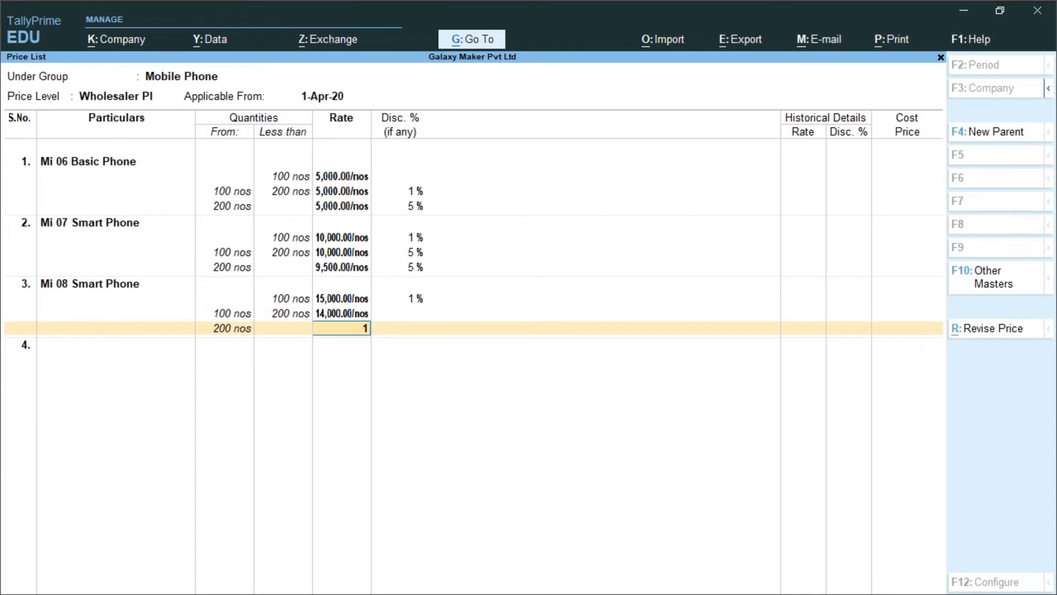
{"action": "type", "text": "4000"}
{"action": "key", "text": "Return"}
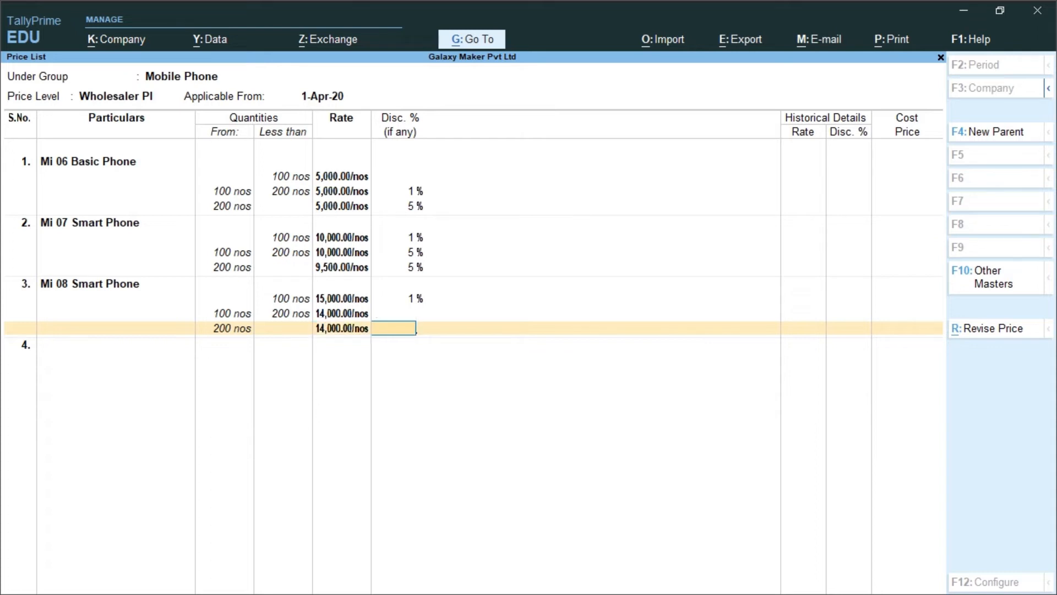
{"action": "type", "text": "5"}
{"action": "key", "text": "Return"}
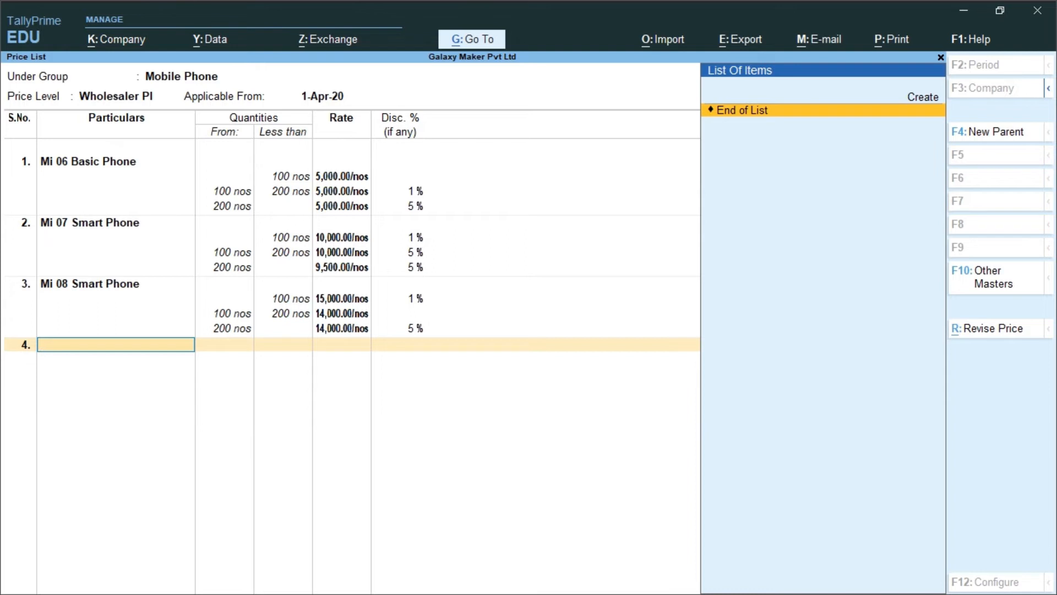
{"action": "key", "text": "Return"}
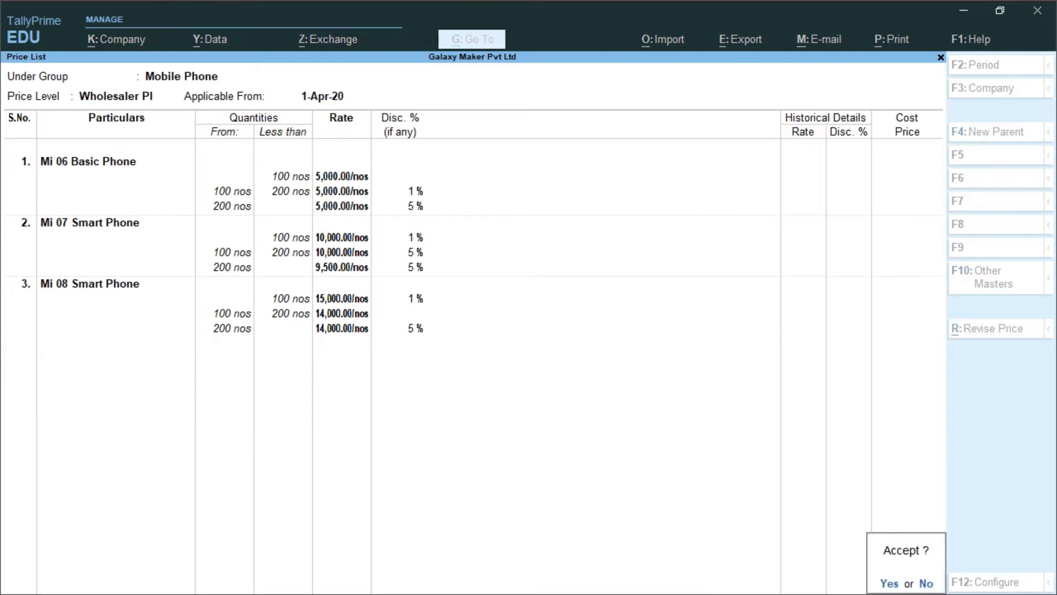
{"action": "key", "text": "Return"}
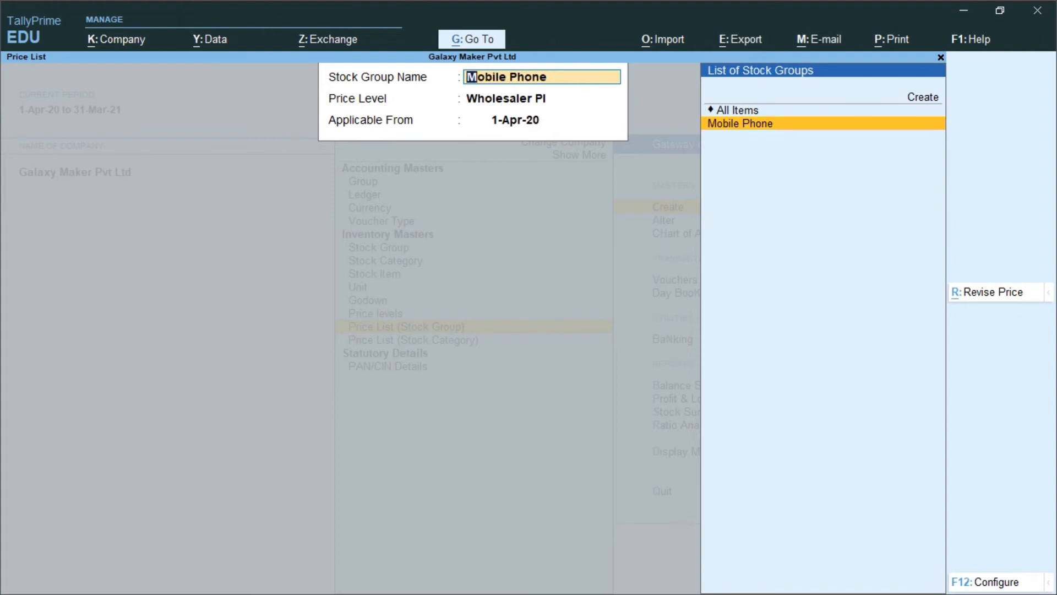
Start another price list for the Mobile Phone stock group at price level Retailer Pl, applicable from 1-Apr-20
{"action": "key", "text": "Return"}
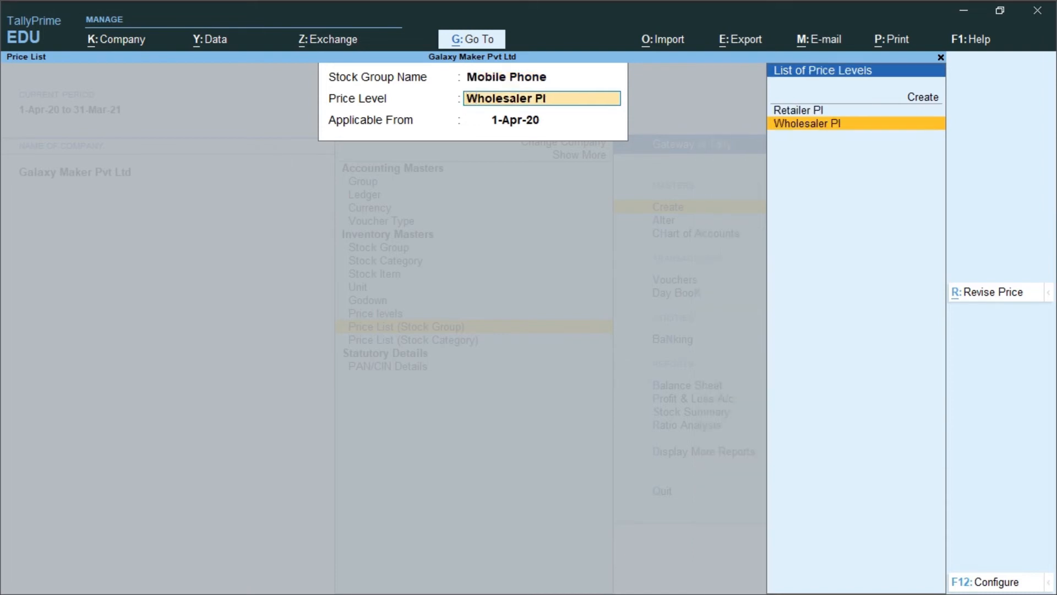
{"action": "key", "text": "Up"}
{"action": "key", "text": "Return"}
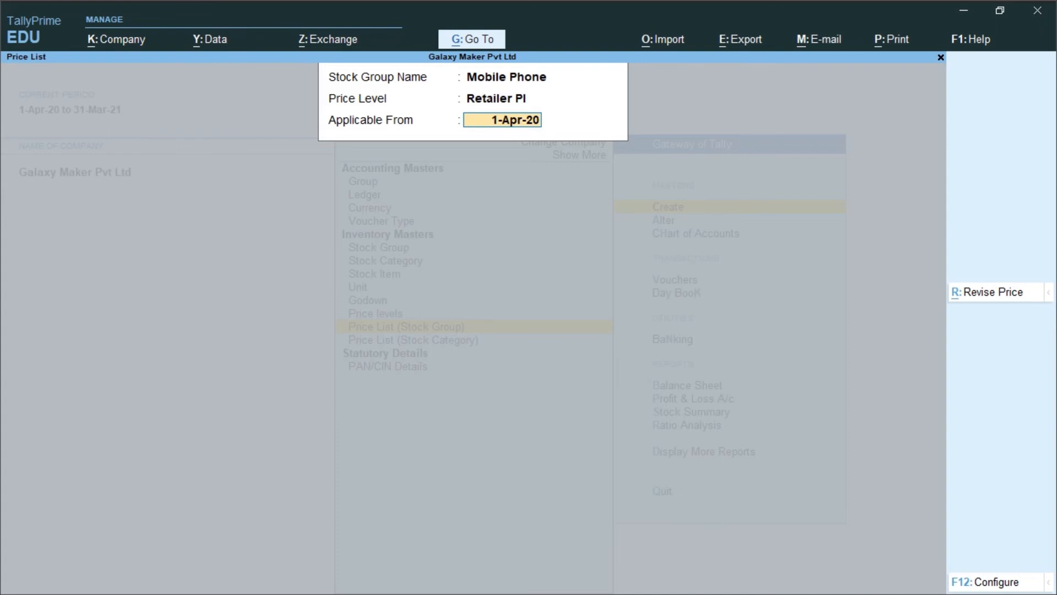
{"action": "key", "text": "Return"}
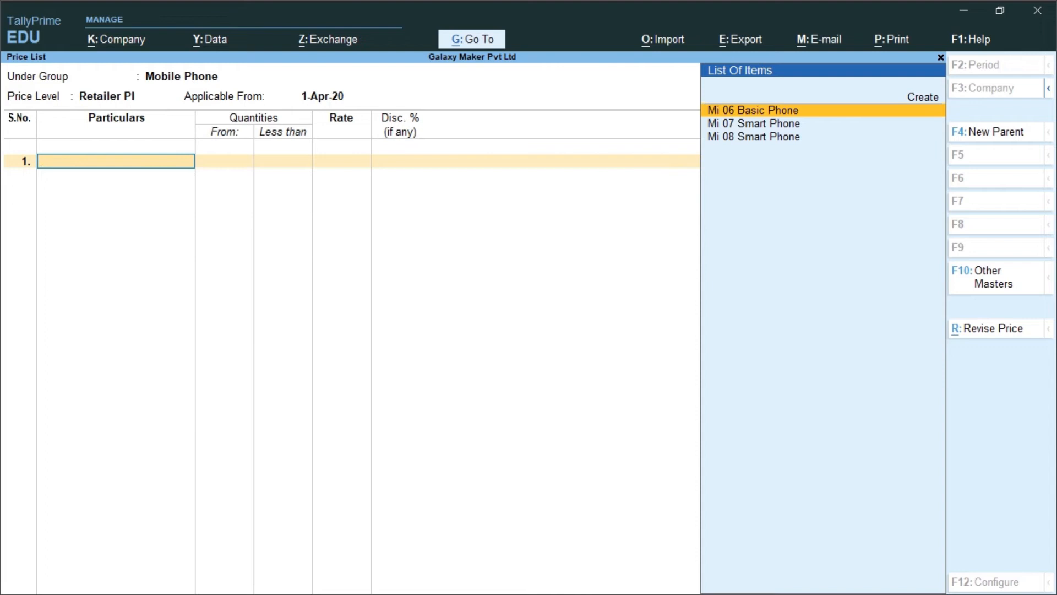
Add Mi 06 Basic Phone to the retailer price list at a rate of 6000 for less than 50 nos, without discount
{"action": "key", "text": "Return"}
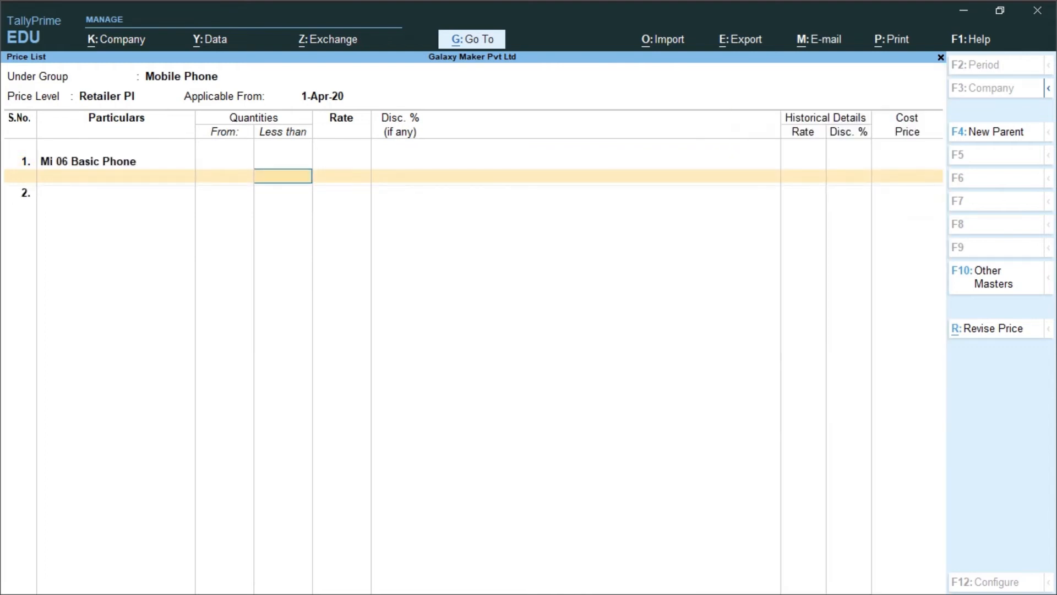
{"action": "type", "text": "50"}
{"action": "key", "text": "Return"}
{"action": "type", "text": "6000"}
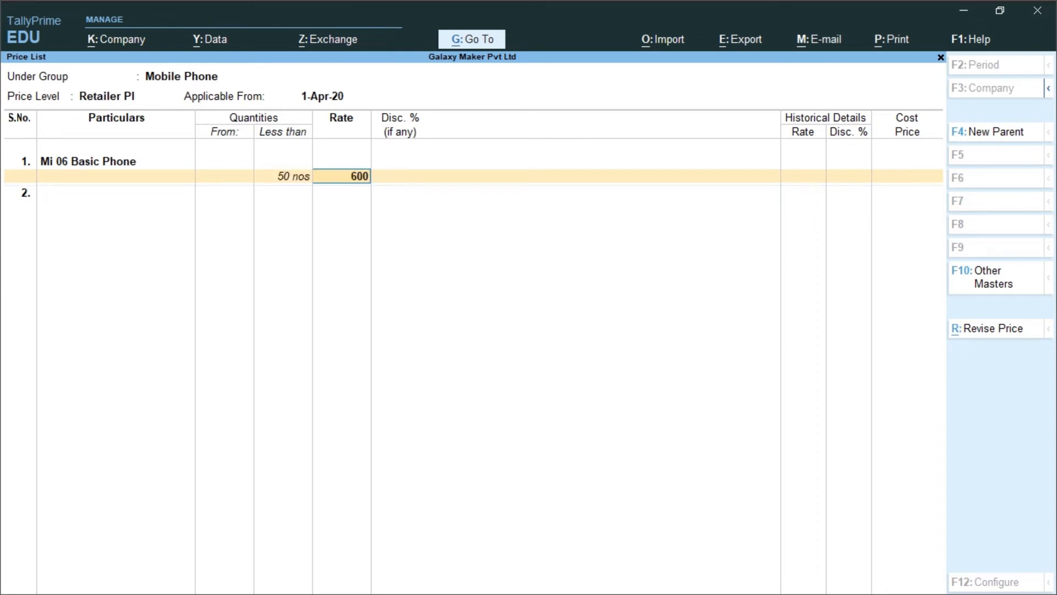
{"action": "key", "text": "Return"}
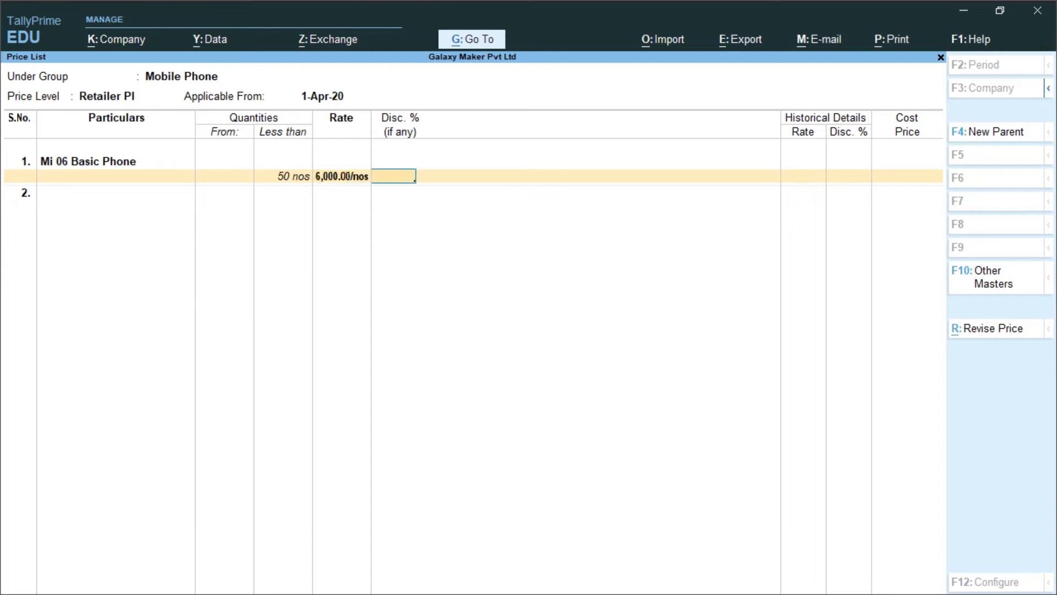
{"action": "key", "text": "Return"}
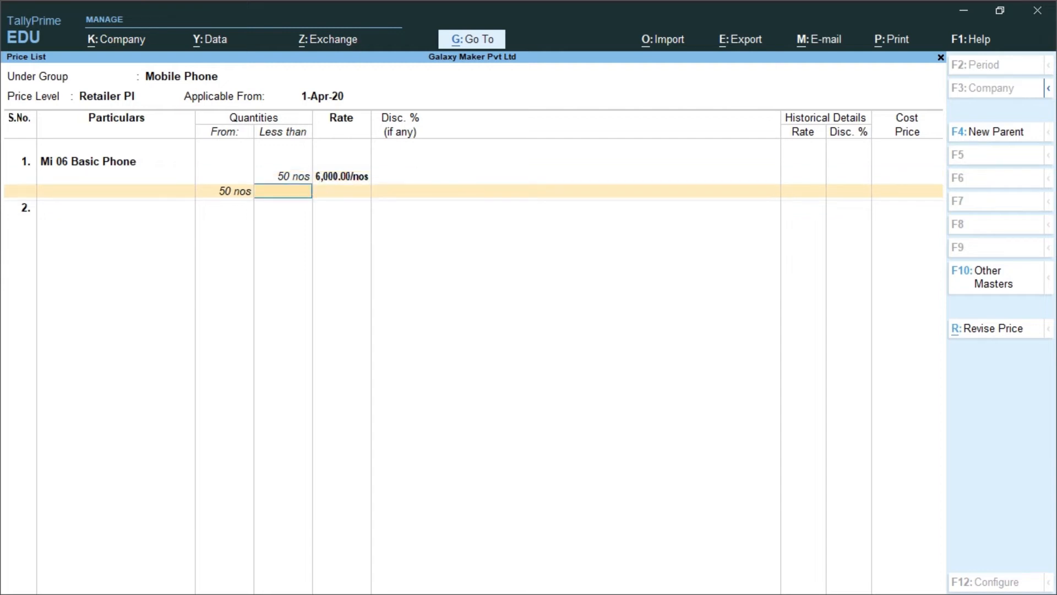
Price Mi 06 Basic Phone at 6000 with a 5% discount for quantities from 50 to less than 100 nos
{"action": "type", "text": "100"}
{"action": "key", "text": "Return"}
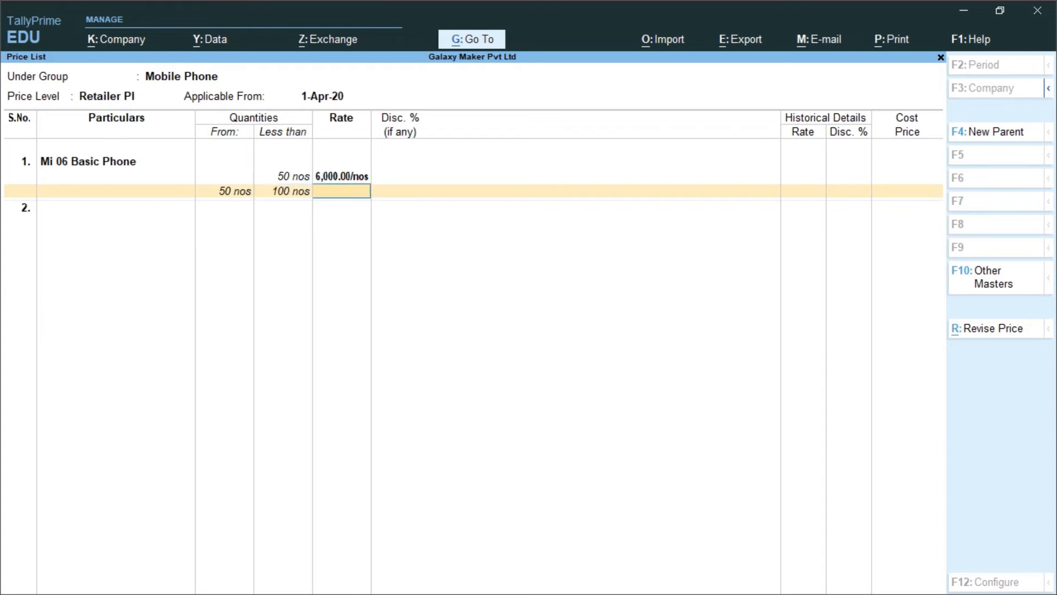
{"action": "type", "text": "6000"}
{"action": "key", "text": "Return"}
{"action": "type", "text": "5"}
{"action": "key", "text": "Return"}
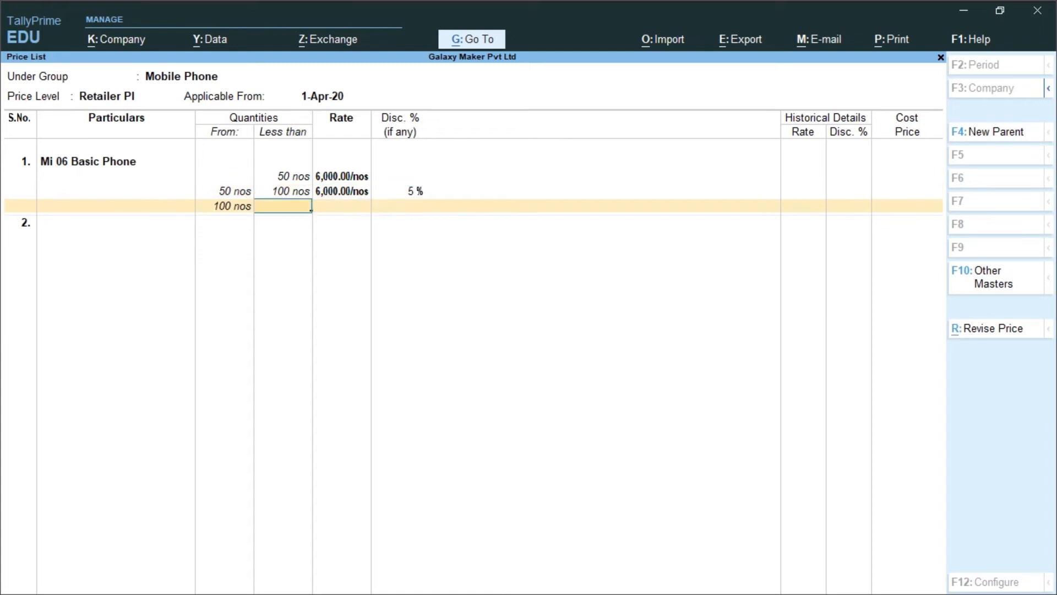
Price Mi 06 Basic Phone at 5500 with a 1% discount for quantities from 100 to less than 150 nos
{"action": "type", "text": "150"}
{"action": "key", "text": "Return"}
{"action": "type", "text": "55"}
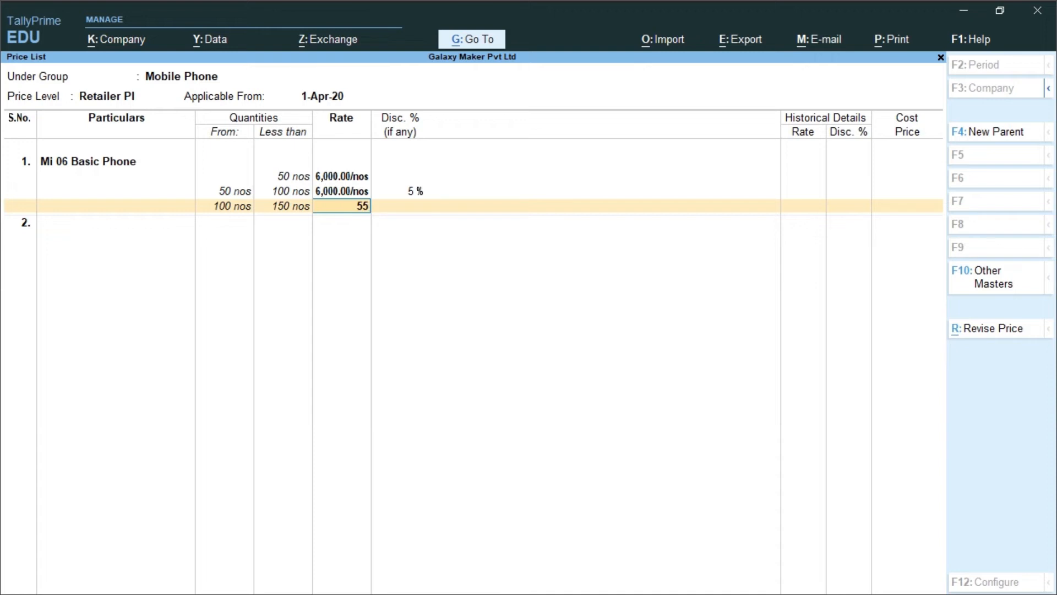
{"action": "type", "text": "00"}
{"action": "key", "text": "Return"}
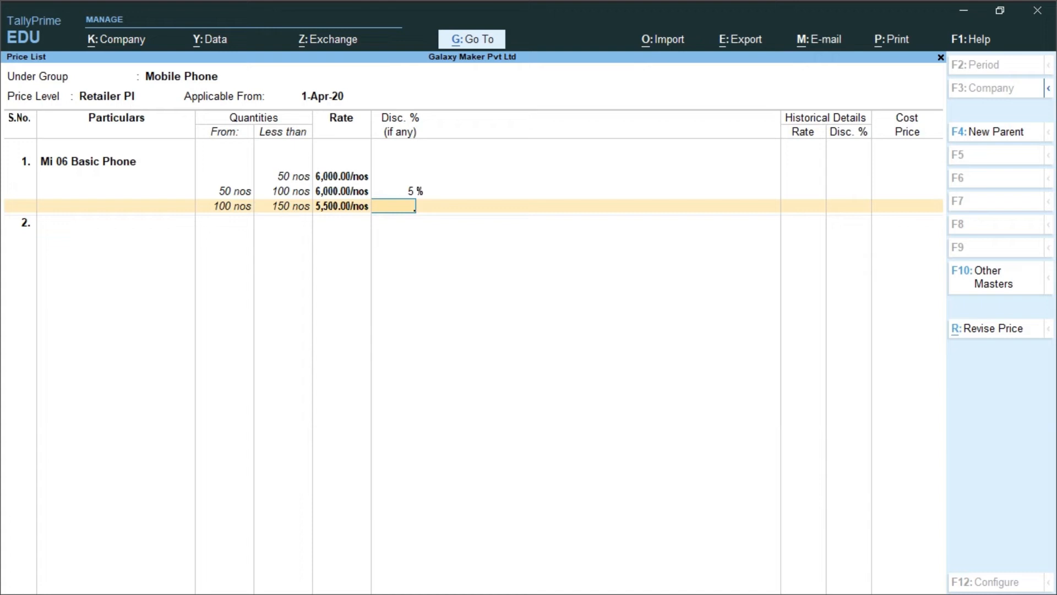
{"action": "key", "text": "Return"}
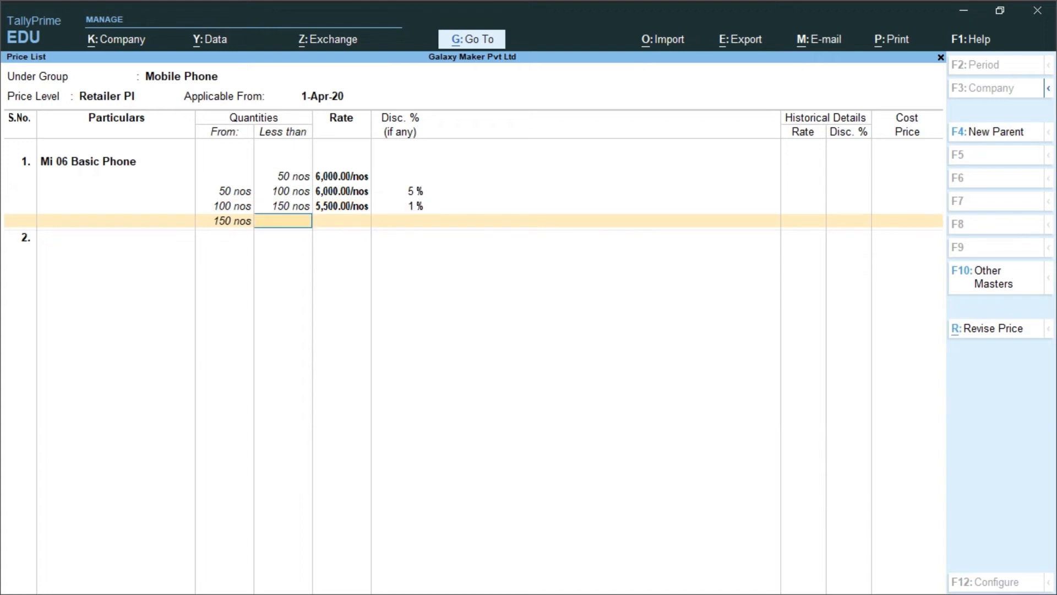
Price Mi 06 Basic Phone at 5500 with a 5% discount for quantities of 150 nos and above
{"action": "key", "text": "Return"}
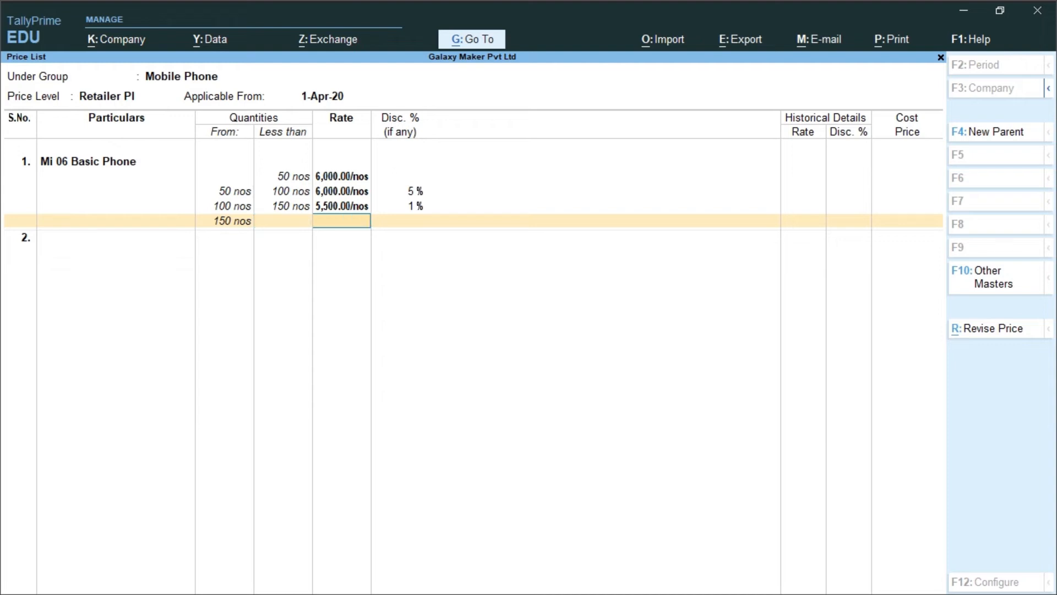
{"action": "type", "text": "5500"}
{"action": "key", "text": "Return"}
{"action": "type", "text": "5"}
{"action": "key", "text": "Return"}
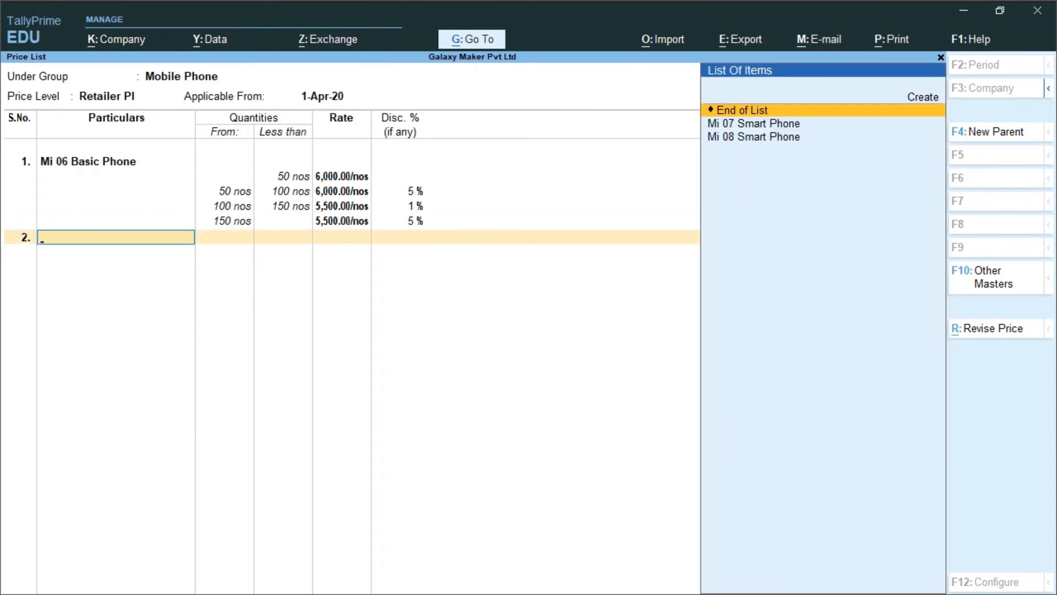
Add Mi 07 Smart Phone to the retailer price list at 12000 with a 1% discount for less than 50 nos
{"action": "key", "text": "Down"}
{"action": "key", "text": "Return"}
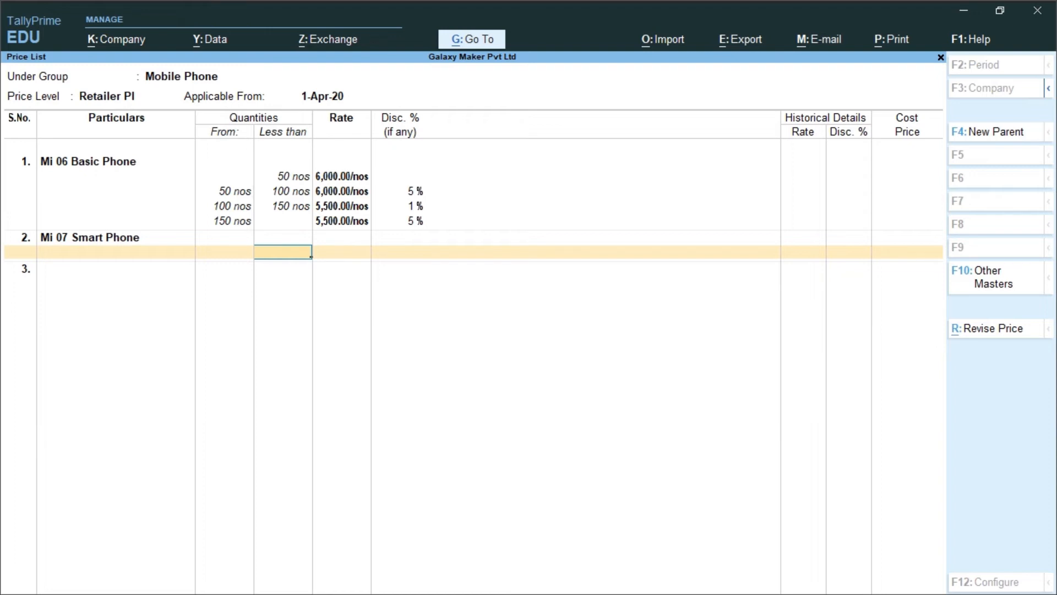
{"action": "type", "text": "50"}
{"action": "key", "text": "Return"}
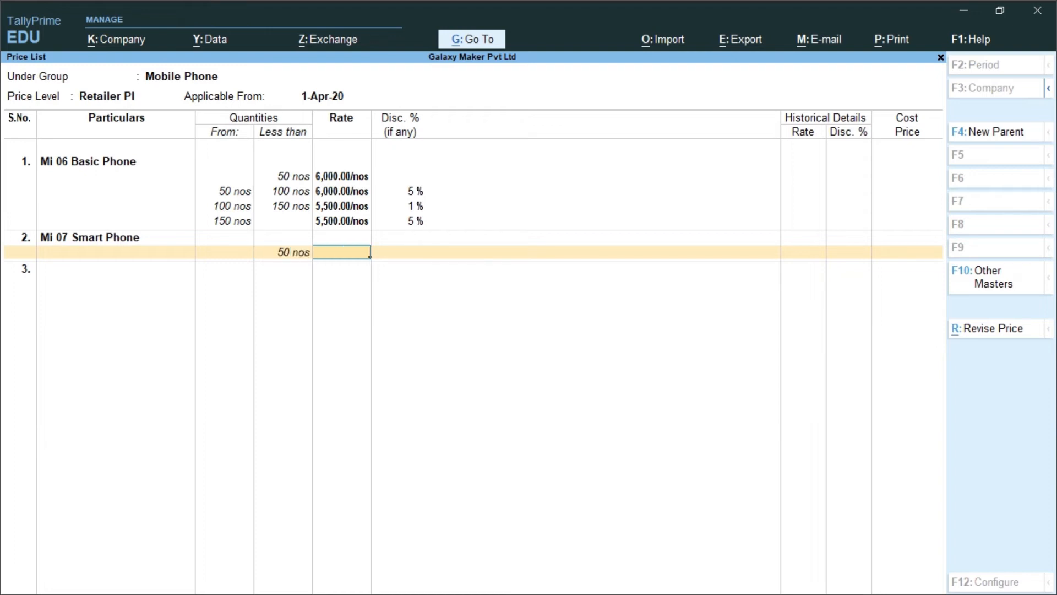
{"action": "type", "text": "12000"}
{"action": "key", "text": "Return"}
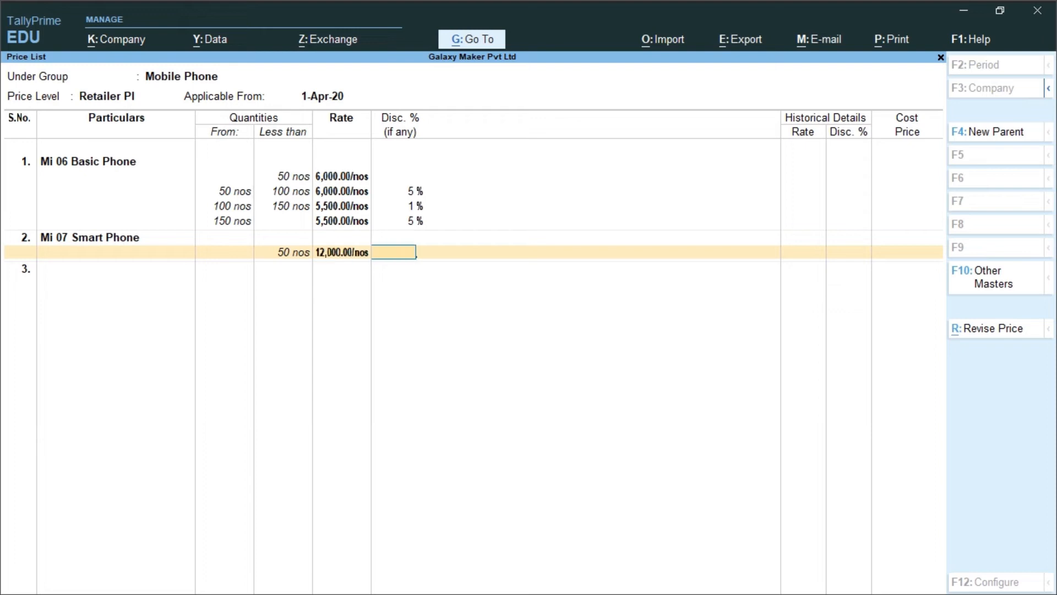
{"action": "type", "text": "1"}
{"action": "key", "text": "Return"}
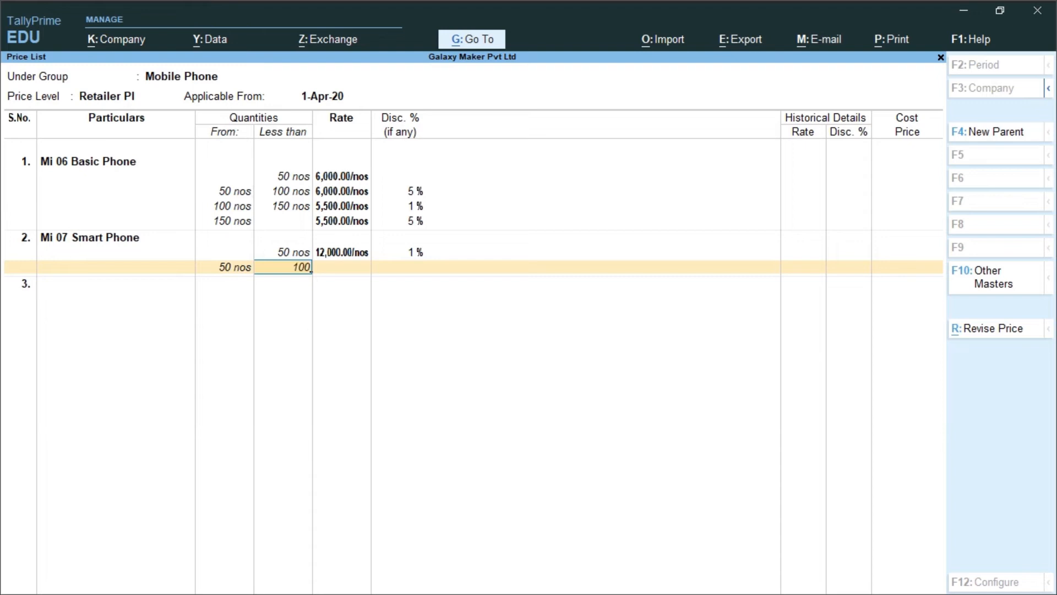
Price Mi 07 Smart Phone at 12000 with a 5% discount for quantities from 50 to less than 100 nos
{"action": "key", "text": "Return"}
{"action": "type", "text": "12000"}
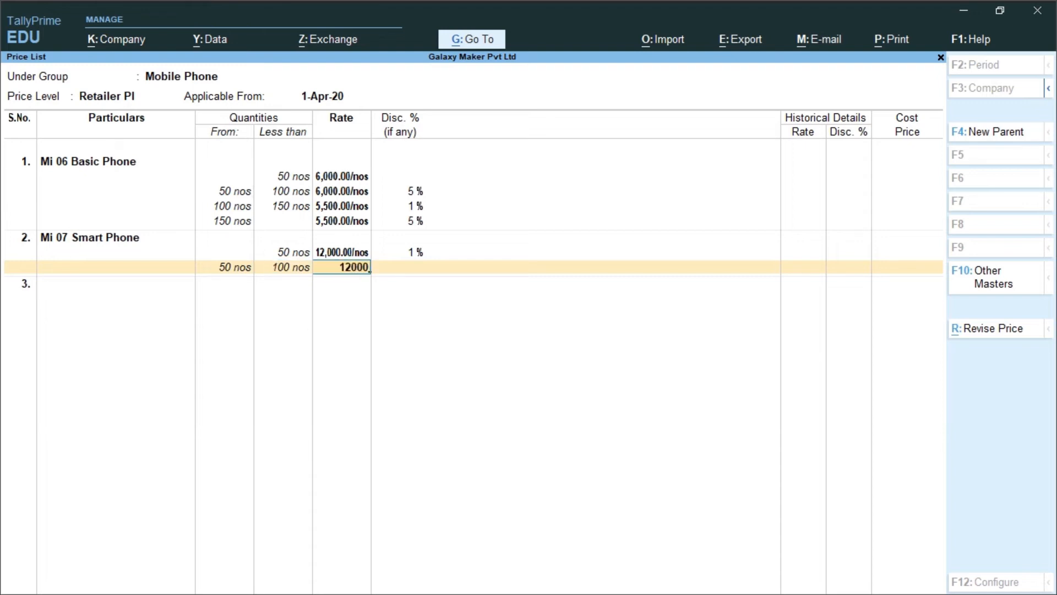
{"action": "key", "text": "Return"}
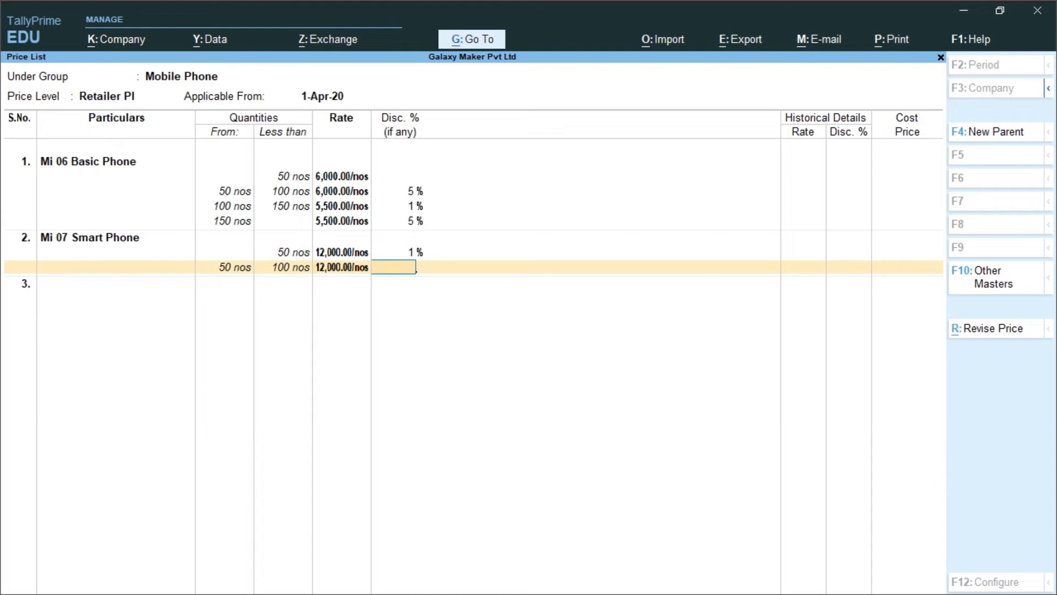
{"action": "type", "text": "5"}
{"action": "key", "text": "Return"}
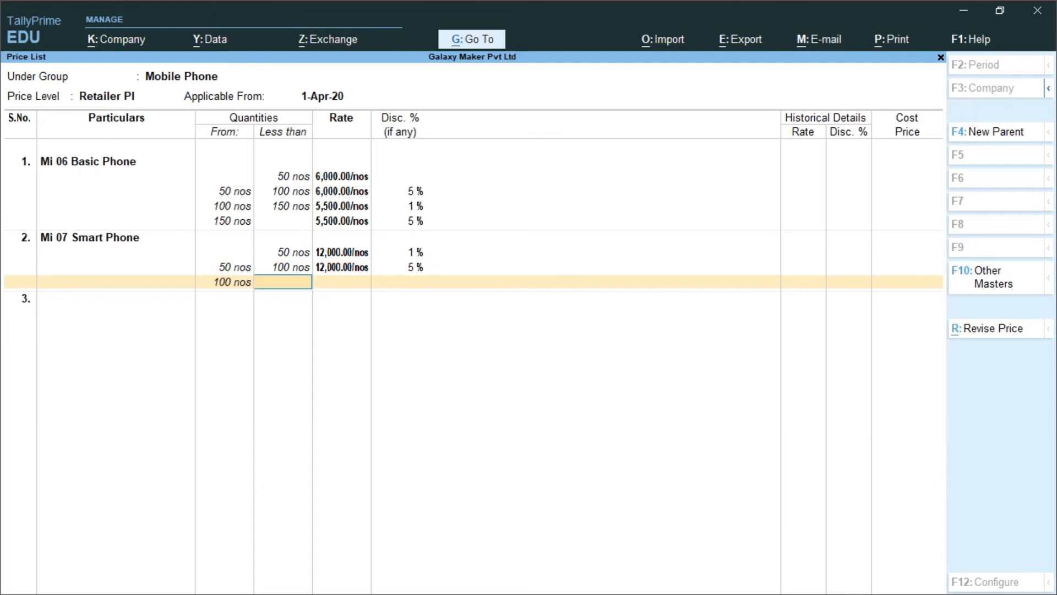
Price Mi 07 Smart Phone at 11500 without discount for quantities from 100 to less than 150 nos
{"action": "type", "text": "150"}
{"action": "key", "text": "Return"}
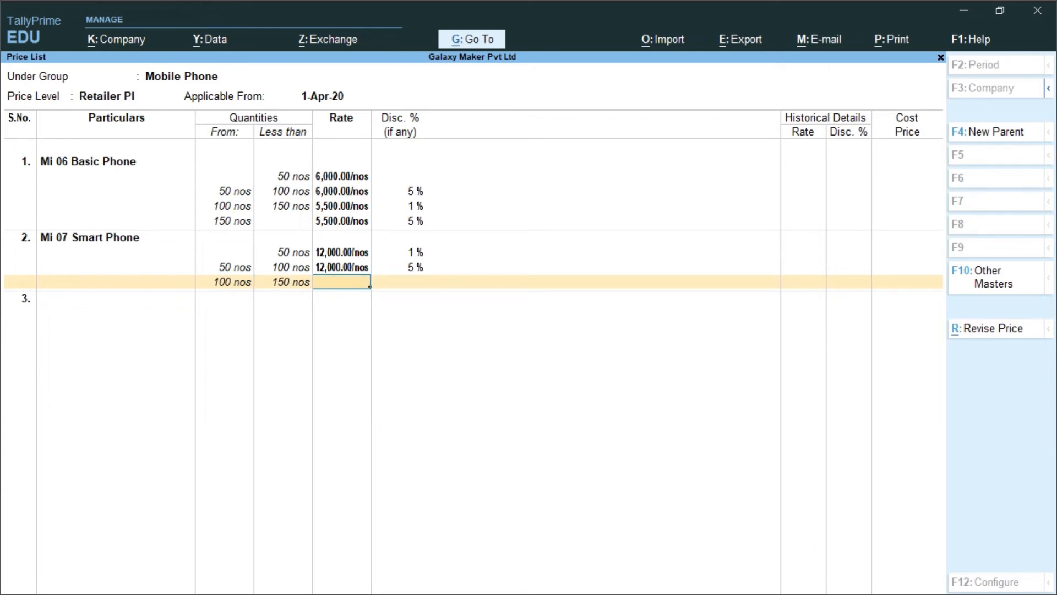
{"action": "type", "text": "11"}
{"action": "type", "text": "500"}
{"action": "key", "text": "Return"}
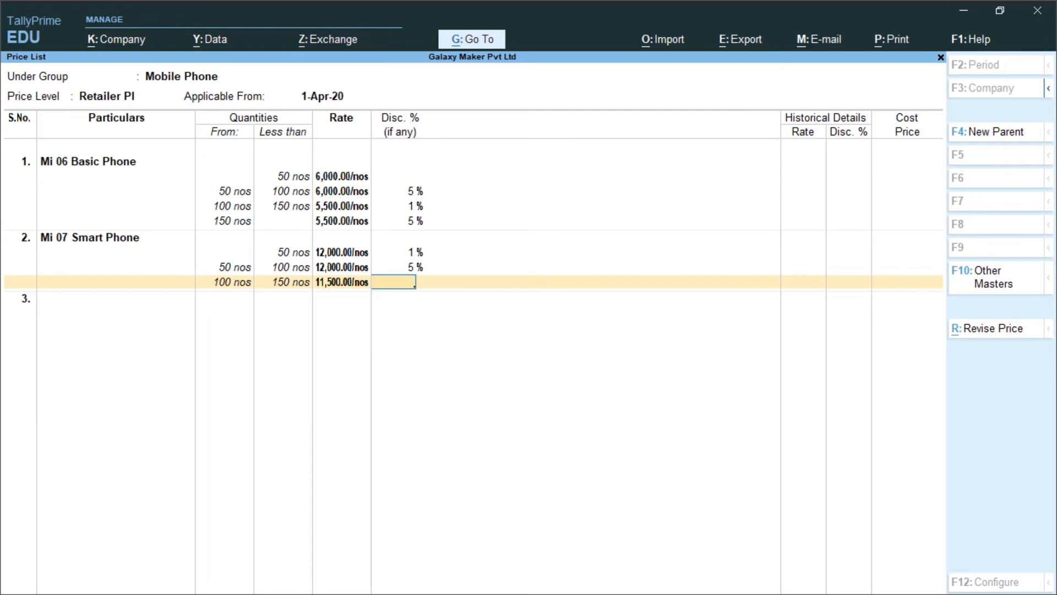
{"action": "key", "text": "Return"}
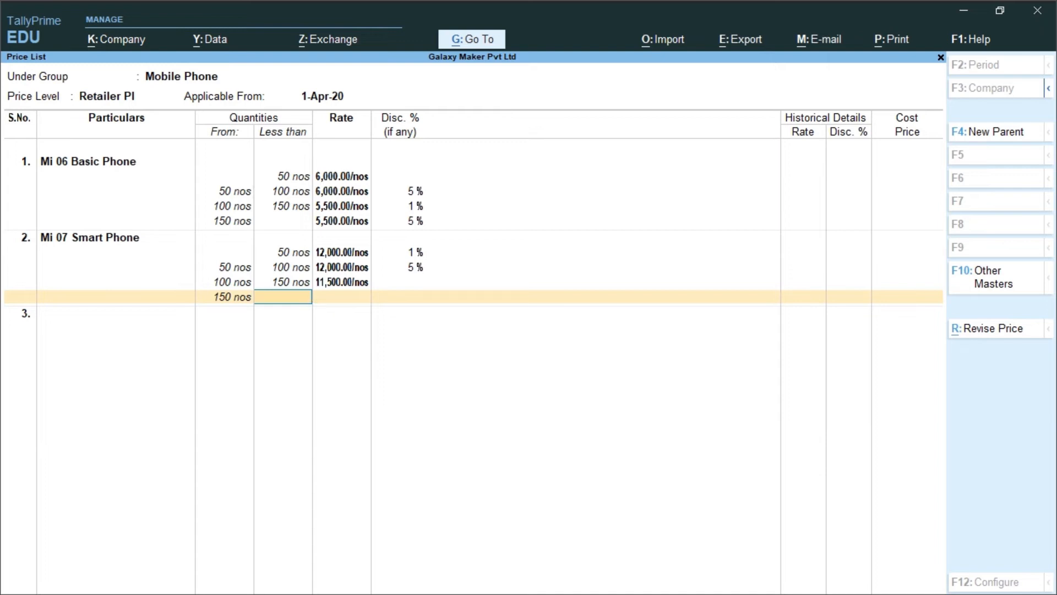
Price Mi 07 Smart Phone at 11500 with a 10% discount for quantities of 150 nos and above
{"action": "type", "text": "1"}
{"action": "key", "text": "Return"}
{"action": "type", "text": "11"}
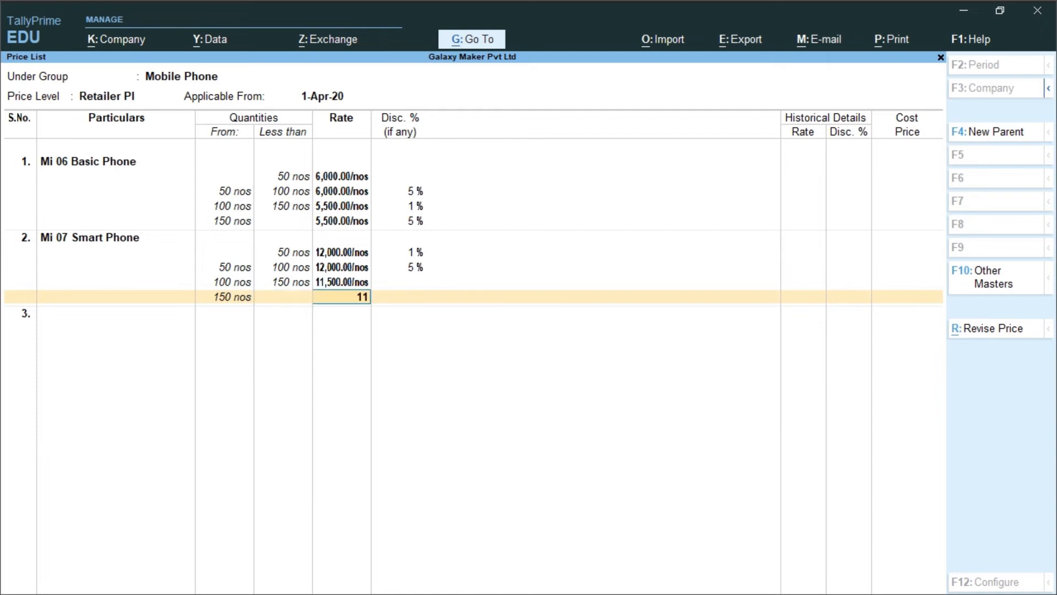
{"action": "type", "text": "500"}
{"action": "key", "text": "Return"}
{"action": "type", "text": "10"}
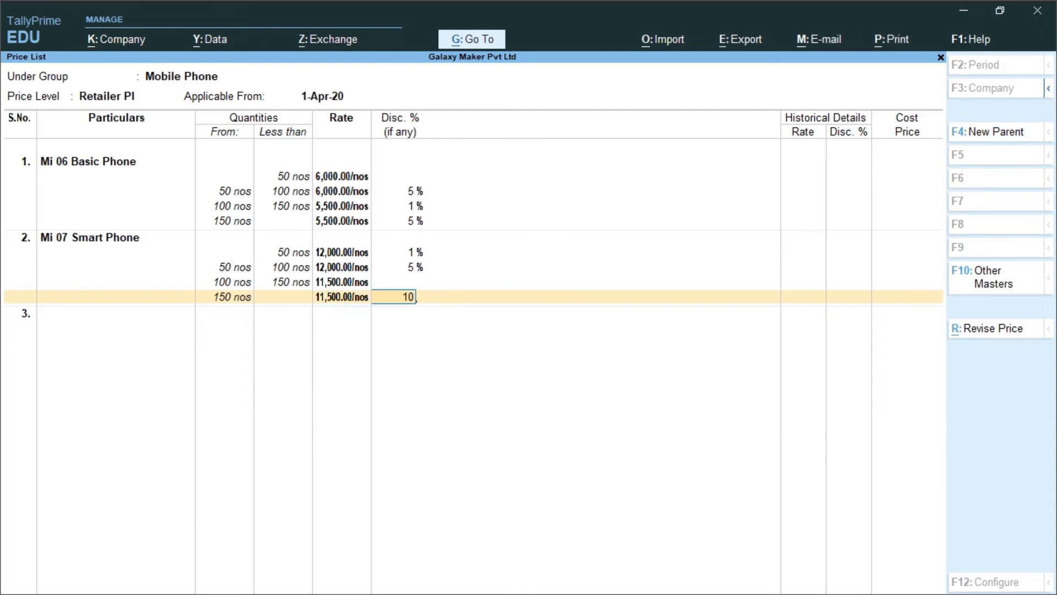
{"action": "key", "text": "Return"}
Add Mi 08 Smart Phone to the retailer price list at 16000 with a 1% discount for less than 50 nos
{"action": "key", "text": "Down"}
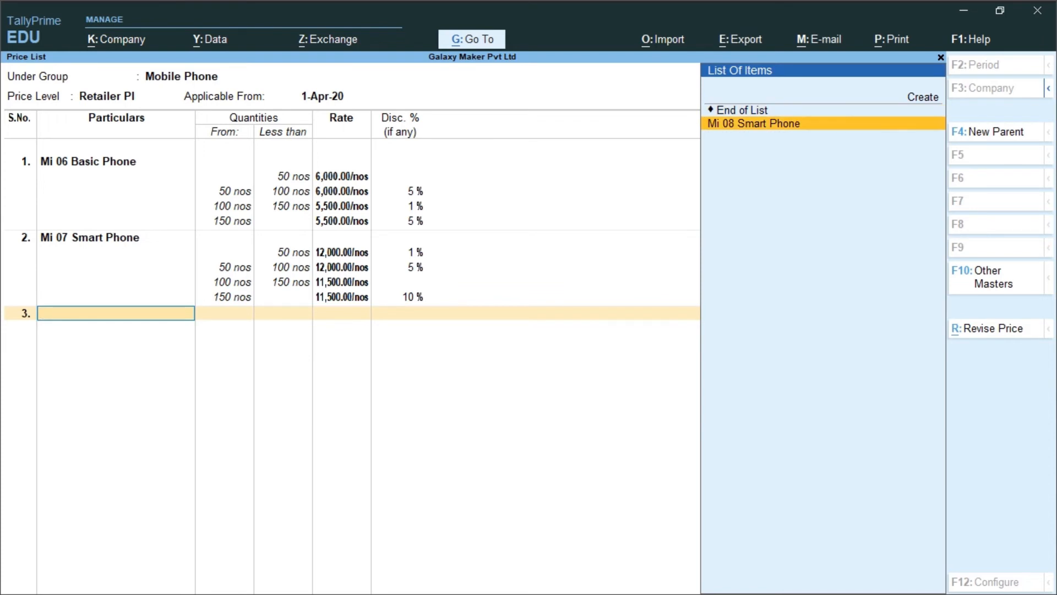
{"action": "key", "text": "Return"}
{"action": "type", "text": "50"}
{"action": "key", "text": "Return"}
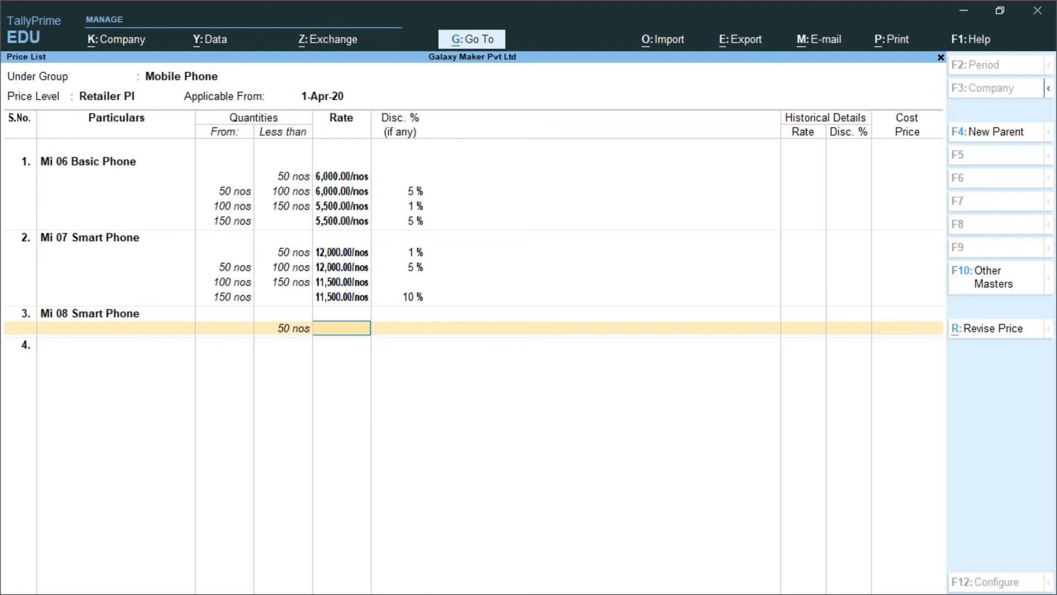
{"action": "type", "text": "16000"}
{"action": "key", "text": "Return"}
{"action": "type", "text": "1"}
{"action": "key", "text": "Return"}
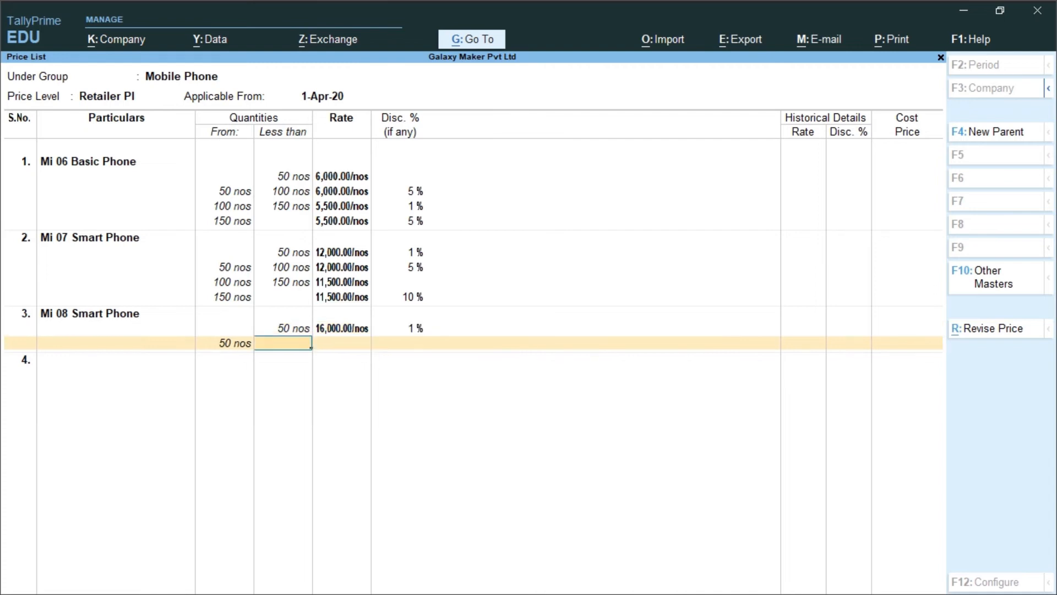
Price Mi 08 Smart Phone at 16000 with a 5% discount for quantities from 50 to less than 100 nos
{"action": "type", "text": "100"}
{"action": "key", "text": "Return"}
{"action": "type", "text": "1"}
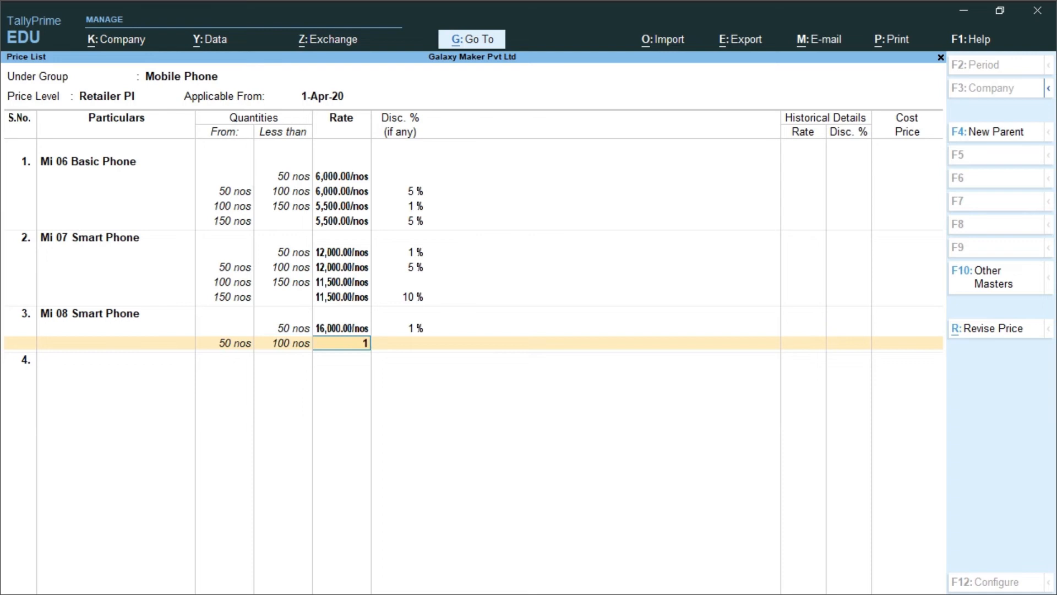
{"action": "type", "text": "6000"}
{"action": "key", "text": "Return"}
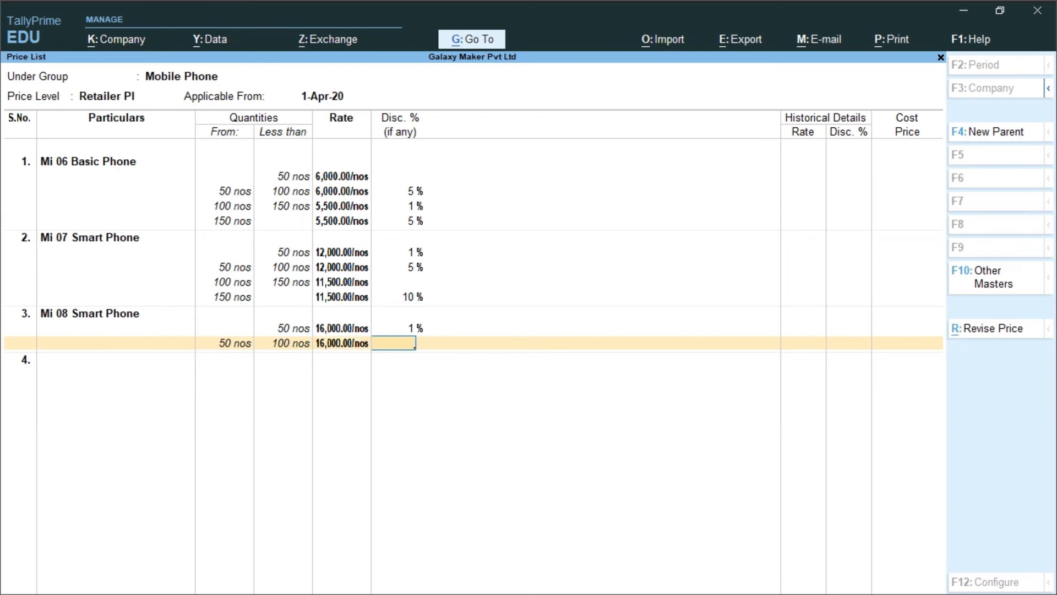
{"action": "type", "text": "5"}
{"action": "key", "text": "Return"}
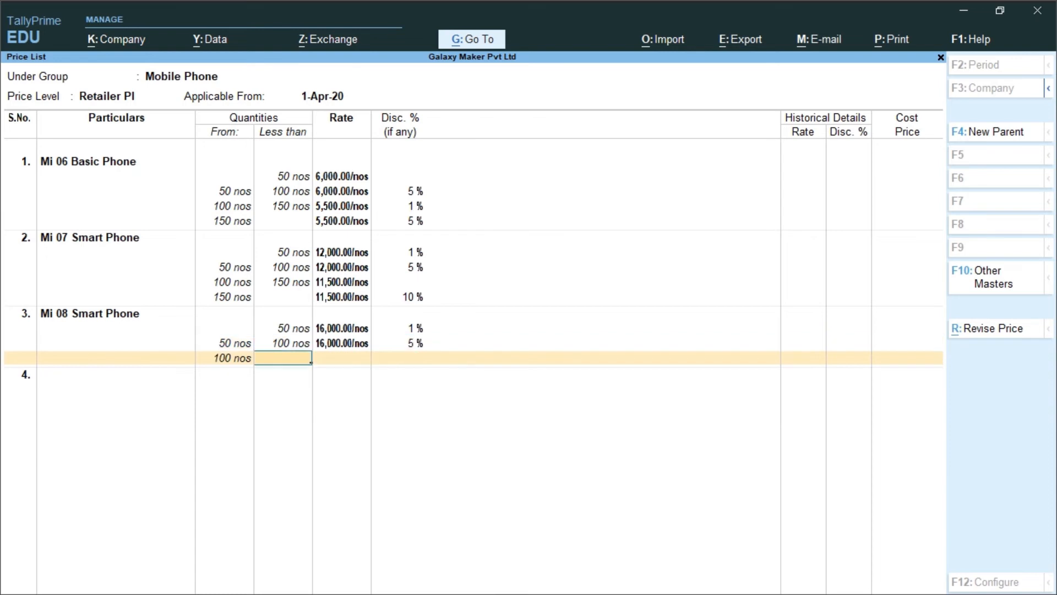
Price Mi 08 Smart Phone at 15500 with a 5% discount for quantities from 100 to less than 150 nos
{"action": "type", "text": "150"}
{"action": "key", "text": "Return"}
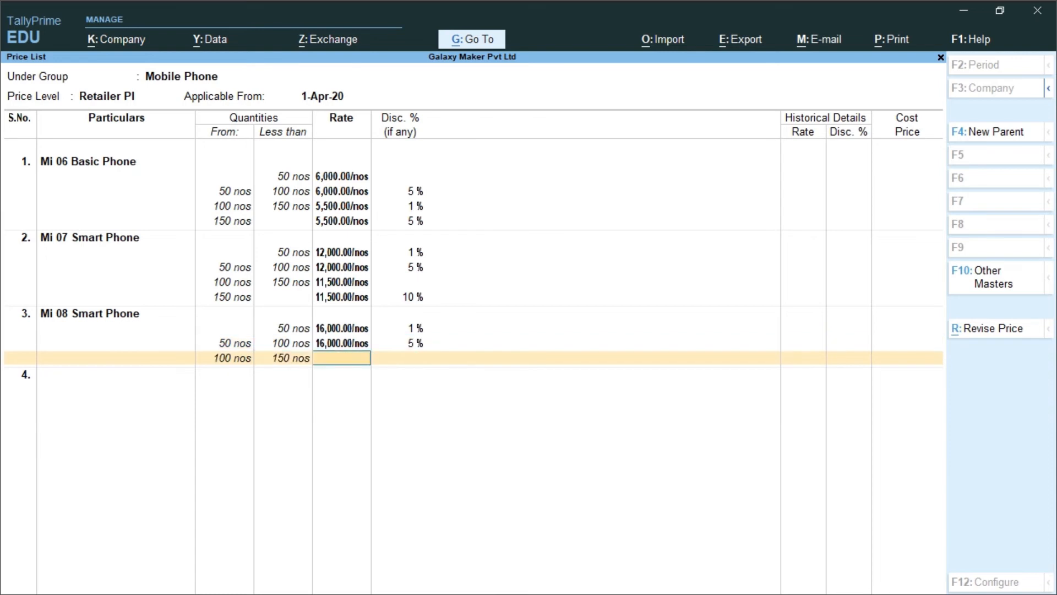
{"action": "type", "text": "15500"}
{"action": "key", "text": "Return"}
{"action": "type", "text": "5"}
{"action": "key", "text": "Return"}
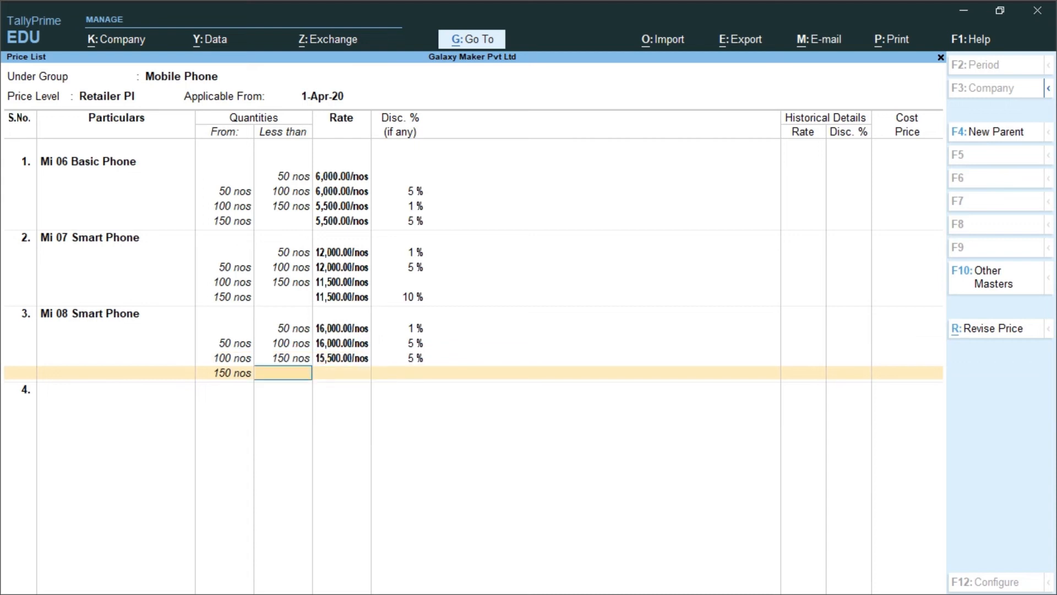
Price Mi 08 Smart Phone at 15000 with a 10% discount for quantities of 150 nos and above
{"action": "key", "text": "Return"}
{"action": "type", "text": "1"}
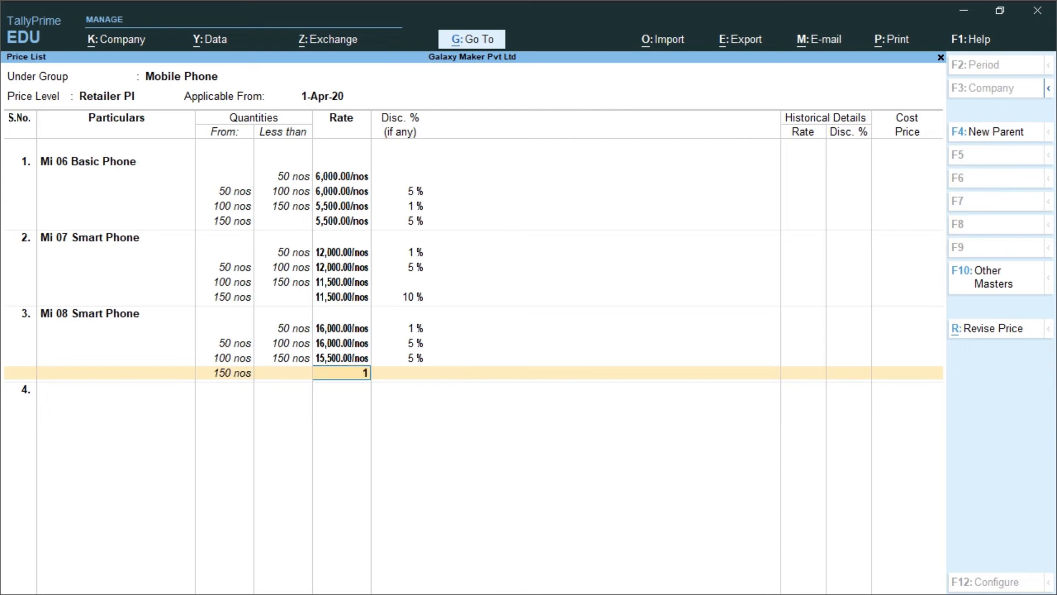
{"action": "type", "text": "5000"}
{"action": "key", "text": "Return"}
{"action": "type", "text": "10"}
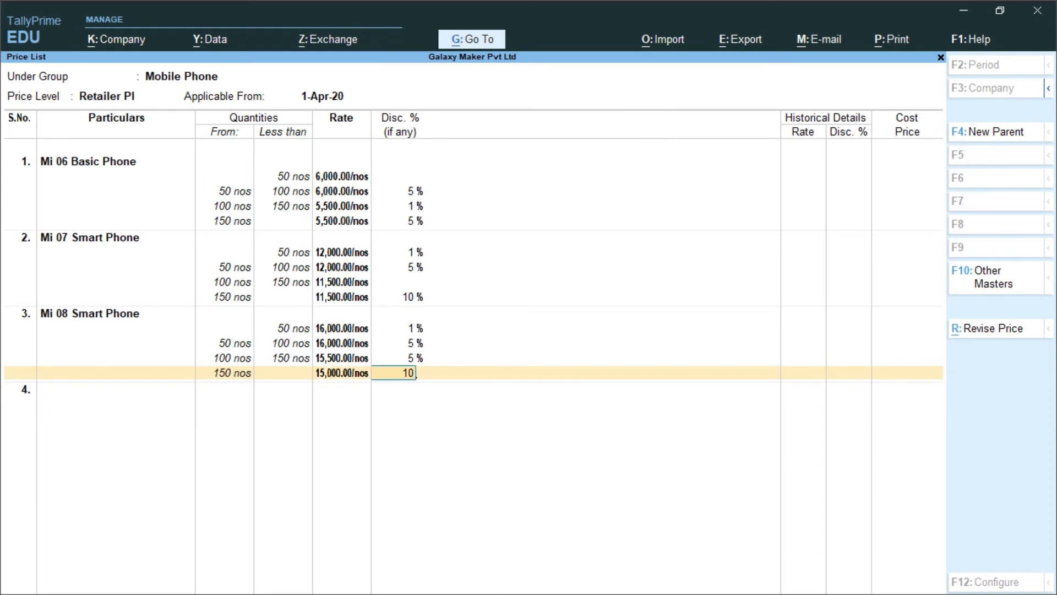
{"action": "key", "text": "Return"}
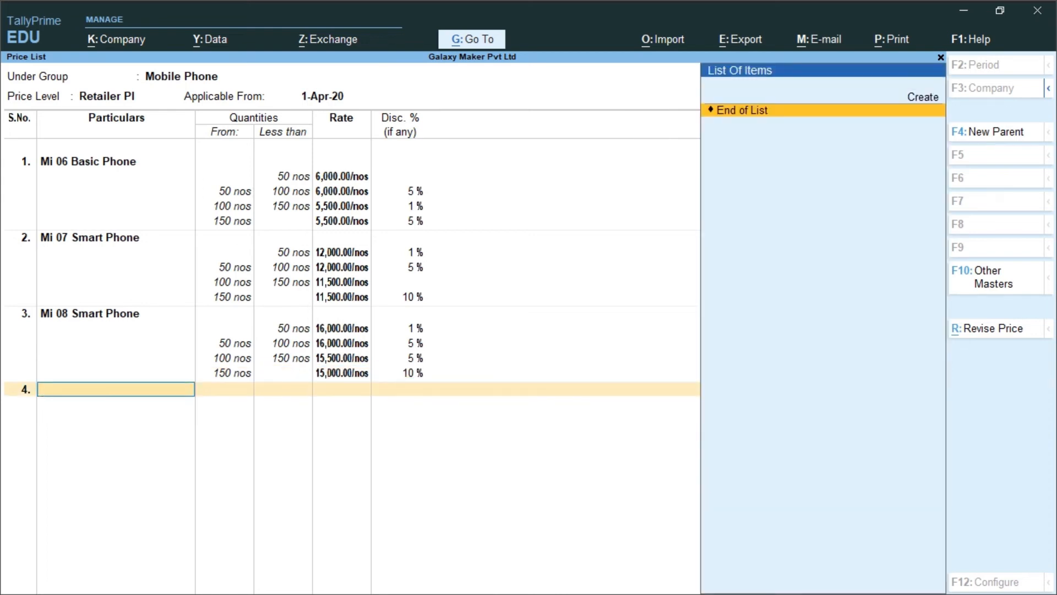
End the item list, save the retailer price list and return to the Gateway of Tally
{"action": "key", "text": "Return"}
{"action": "key", "text": "Return"}
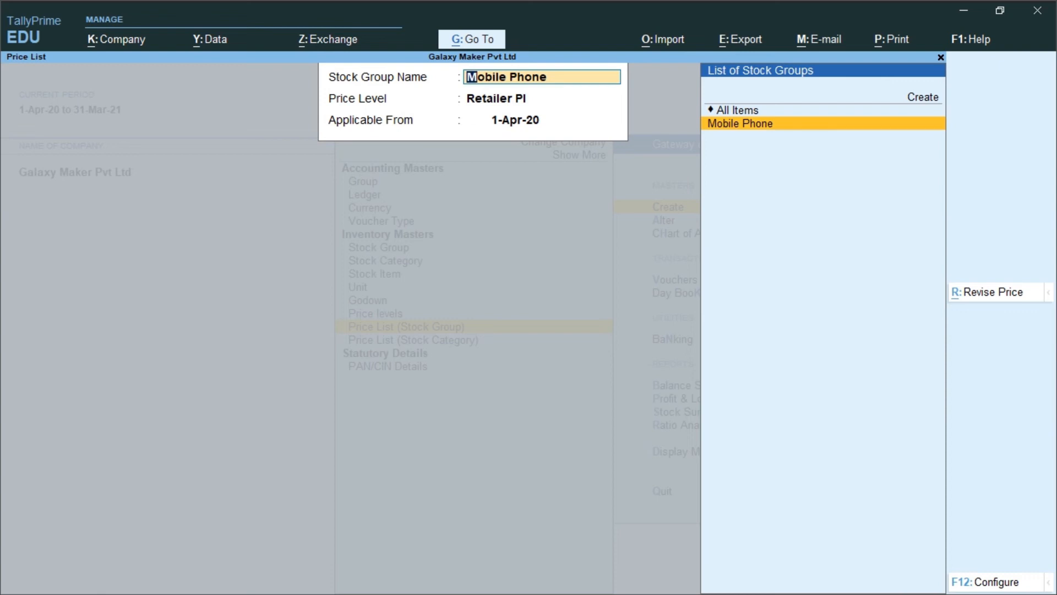
{"action": "key", "text": "Escape"}
{"action": "key", "text": "Escape"}
{"action": "key", "text": "Escape"}
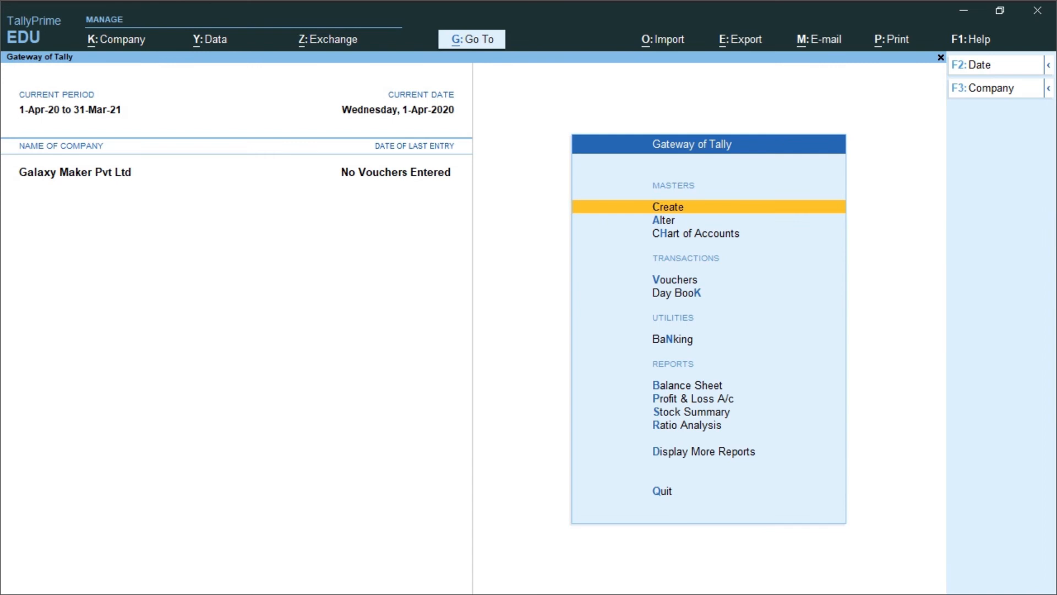
{"action": "key", "text": "s"}
{"action": "key", "text": "Escape"}
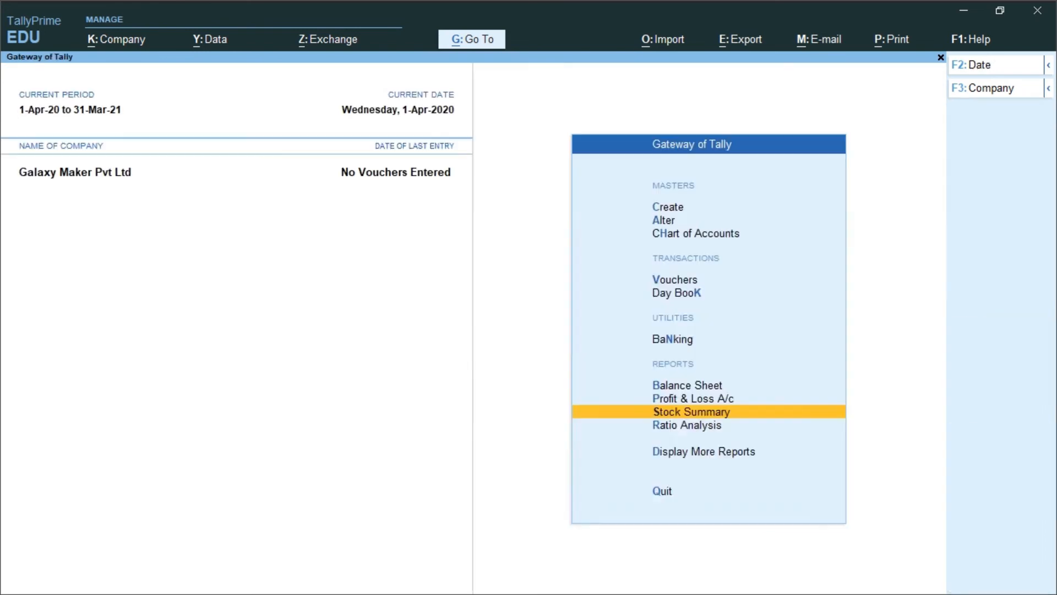
{"action": "key", "text": "Return"}
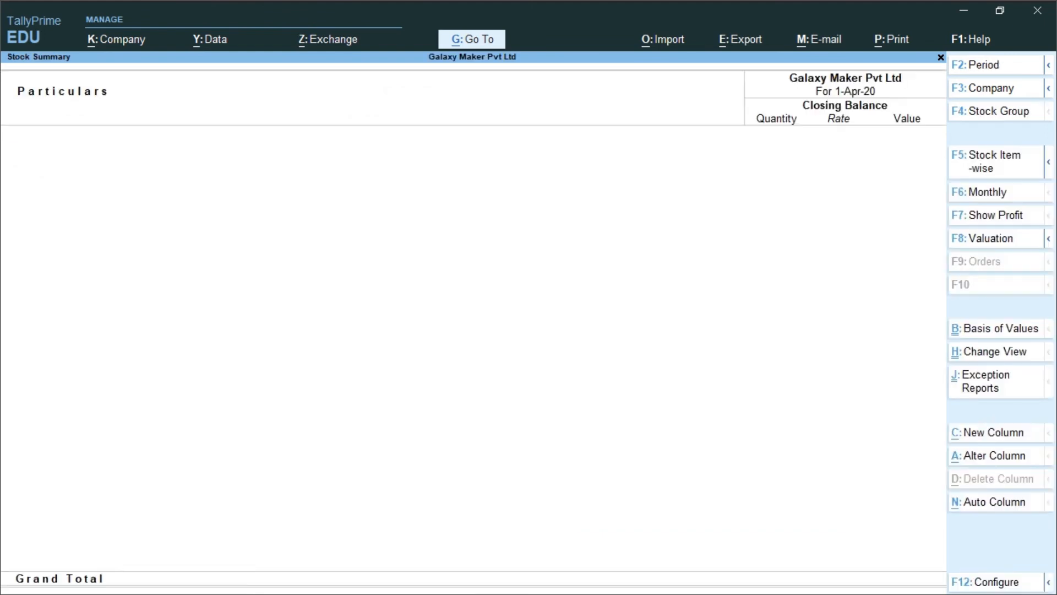
{"action": "key", "text": "Escape"}
Start a new purchase voucher for Galaxy Maker Pvt Ltd
{"action": "key", "text": "Up"}
{"action": "key", "text": "Up"}
{"action": "key", "text": "Up"}
{"action": "key", "text": "Up"}
{"action": "key", "text": "Up"}
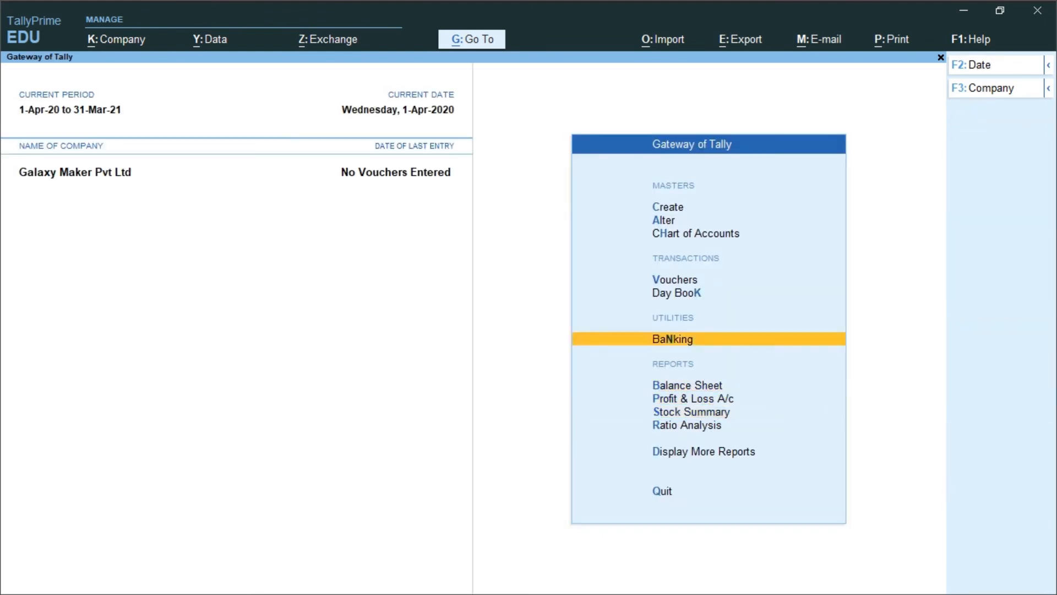
{"action": "key", "text": "Return"}
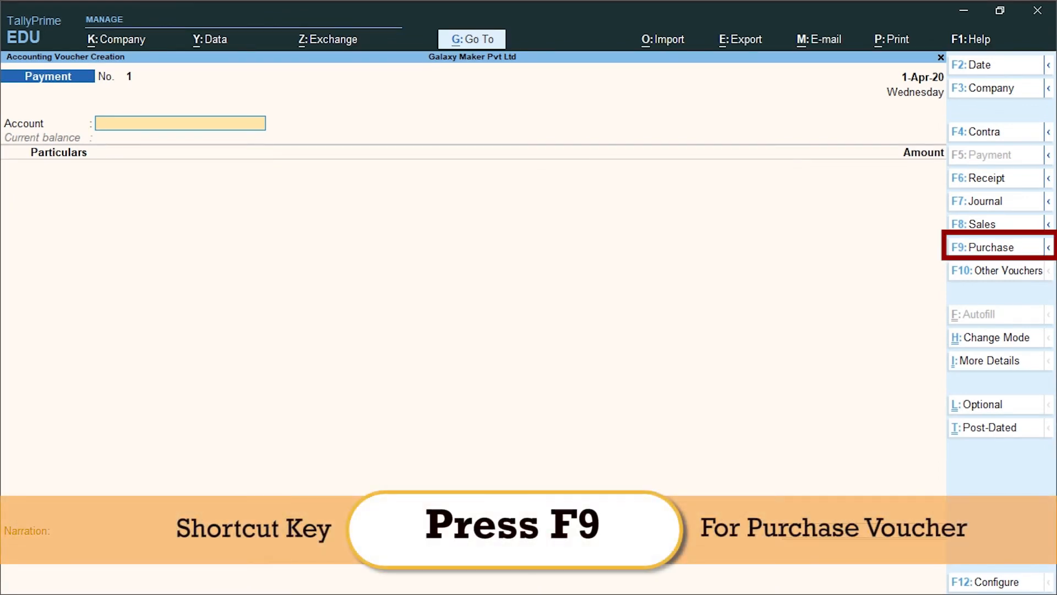
{"action": "key", "text": "F9"}
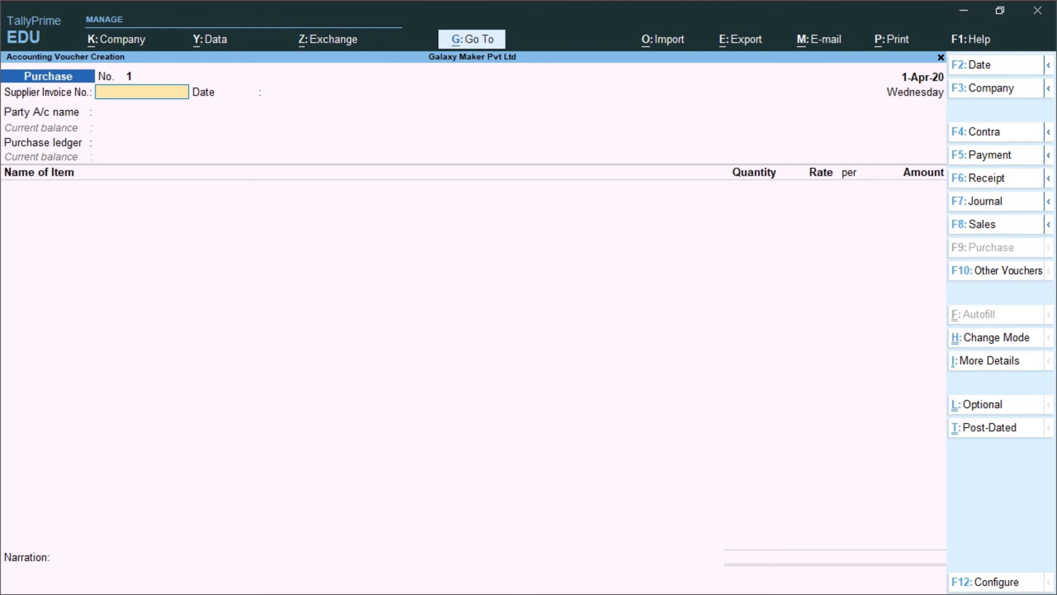
Date the purchase voucher 1-Jul-20 and enter 011 as the supplier invoice number
{"action": "key", "text": "F2"}
{"action": "type", "text": "1-7"}
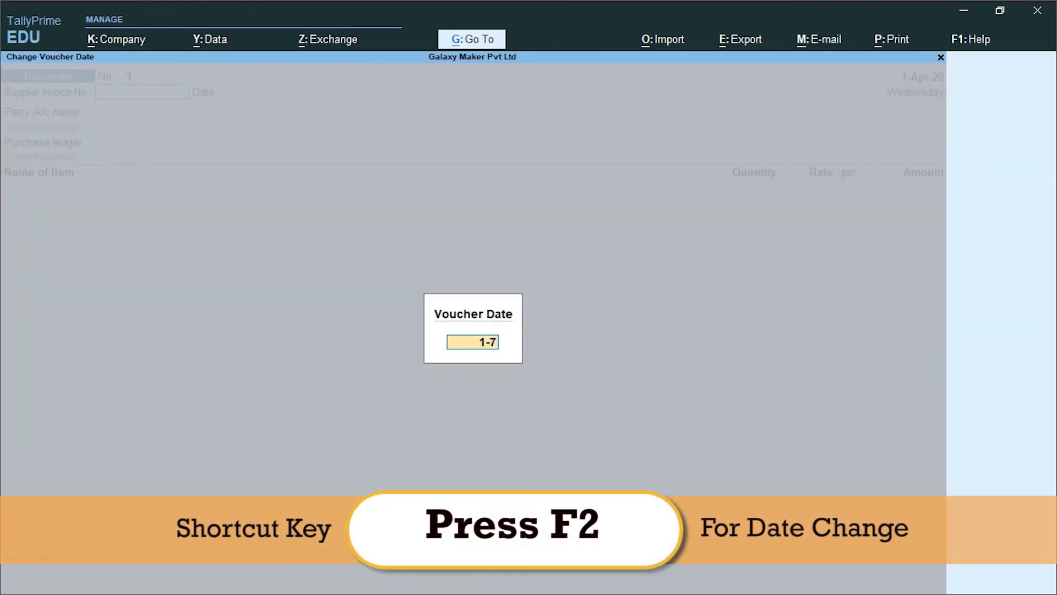
{"action": "key", "text": "Return"}
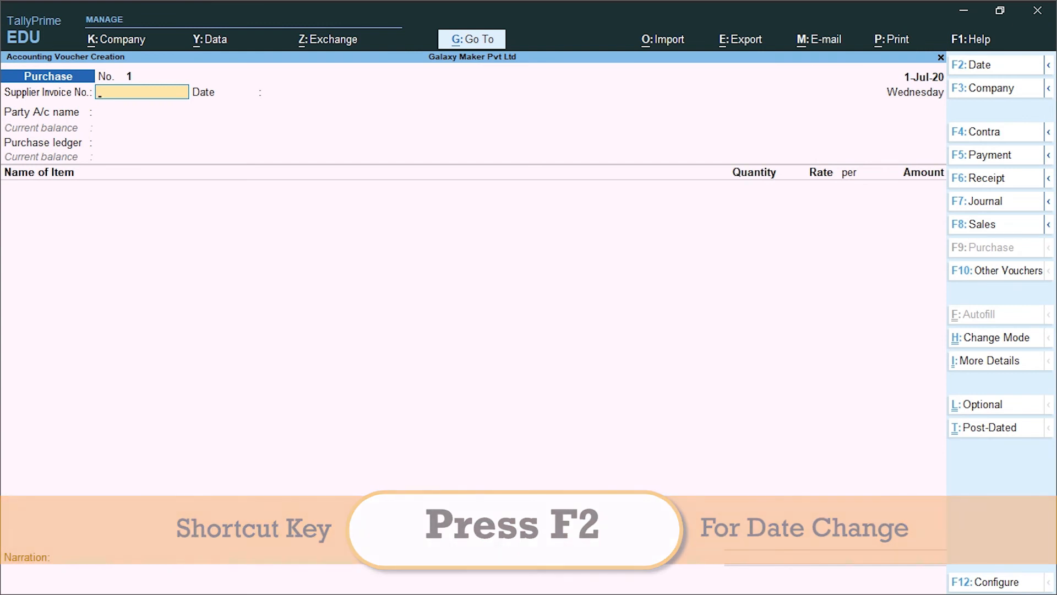
{"action": "type", "text": "011"}
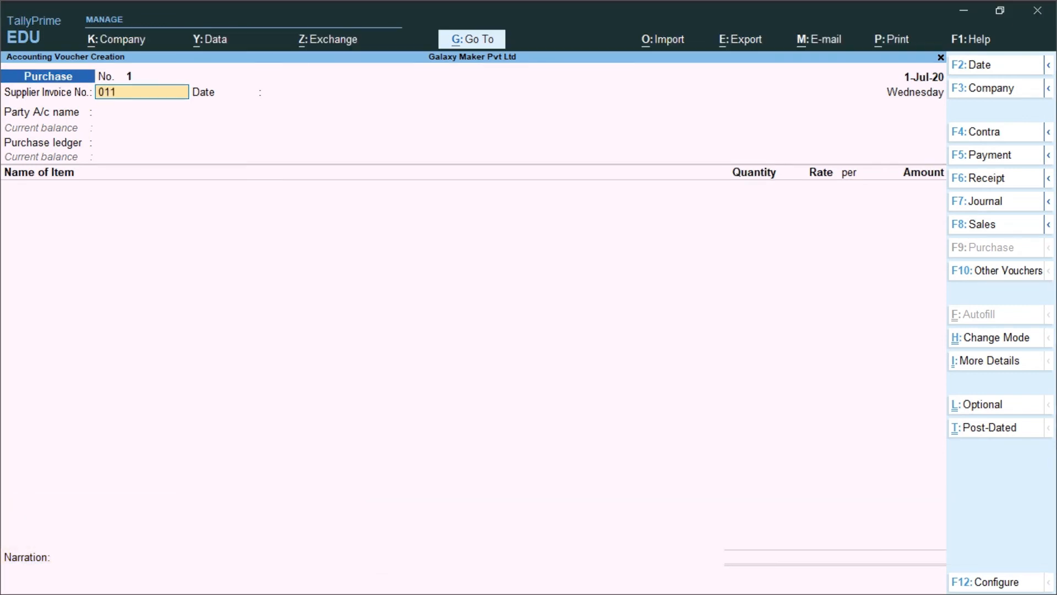
Keep 1-Jul-20 as the supplier invoice date and choose Star Gadgets as the party account
{"action": "key", "text": "Return"}
{"action": "key", "text": "Return"}
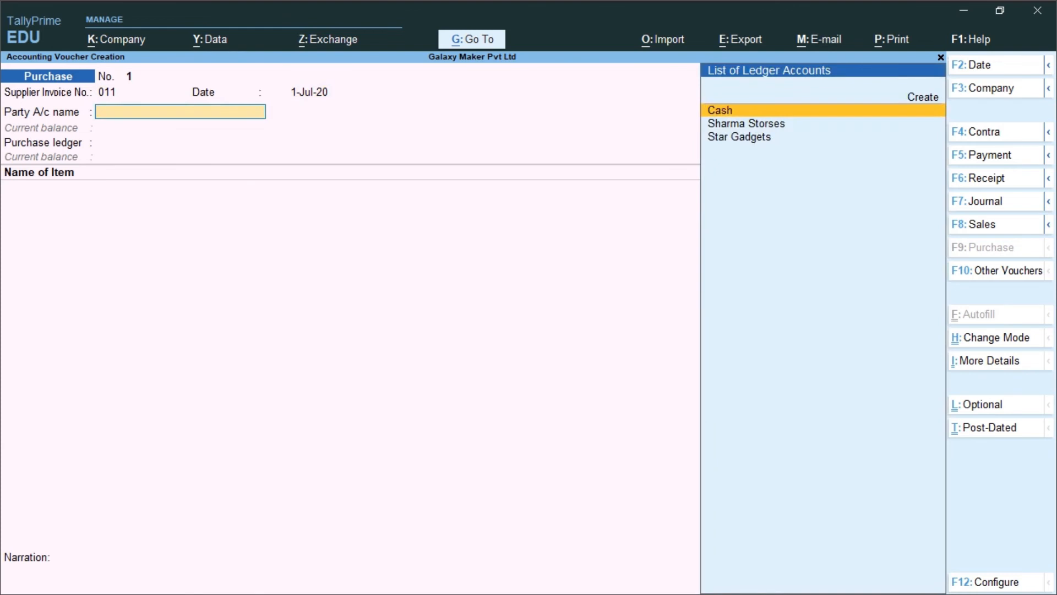
{"action": "key", "text": "Down"}
{"action": "key", "text": "Down"}
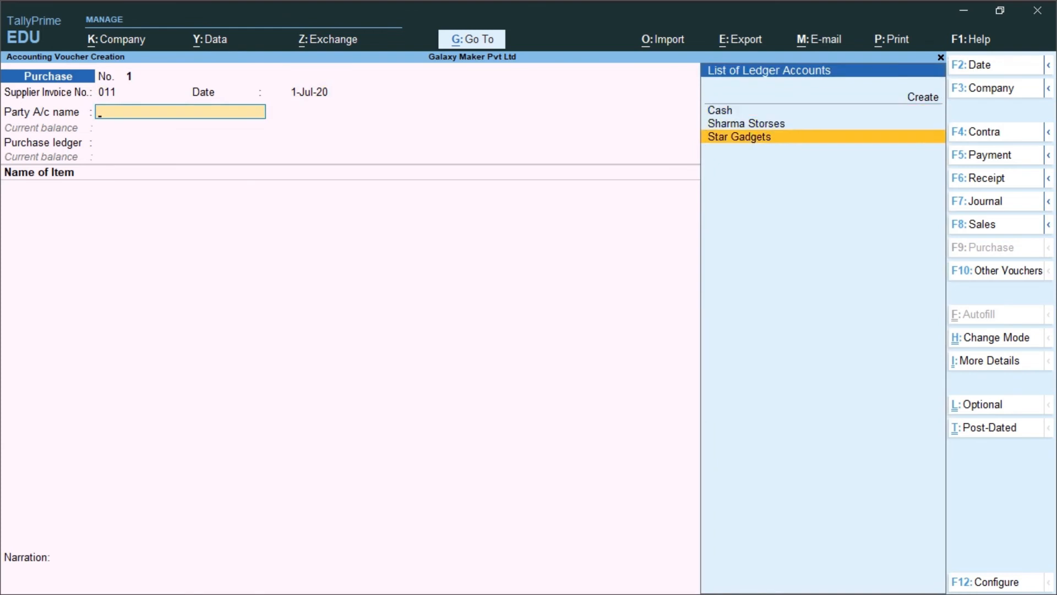
{"action": "key", "text": "Return"}
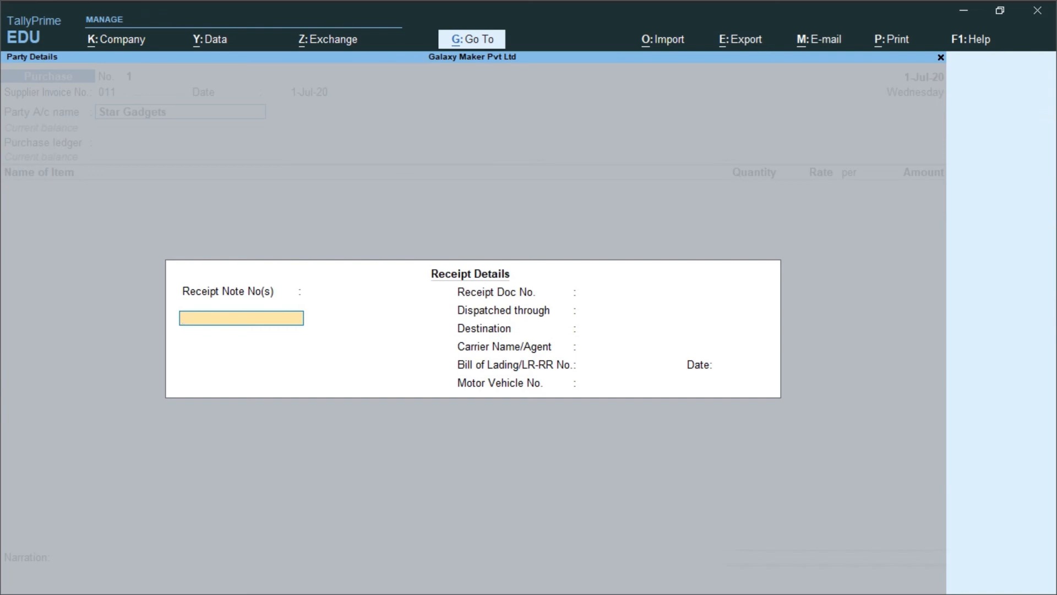
Leave the receipt details blank and accept the default party details for Star Gadgets
{"action": "key", "text": "Return"}
{"action": "key", "text": "Return"}
{"action": "key", "text": "Return"}
{"action": "key", "text": "Return"}
{"action": "key", "text": "Return"}
{"action": "key", "text": "Return"}
{"action": "key", "text": "Return"}
{"action": "key", "text": "Return"}
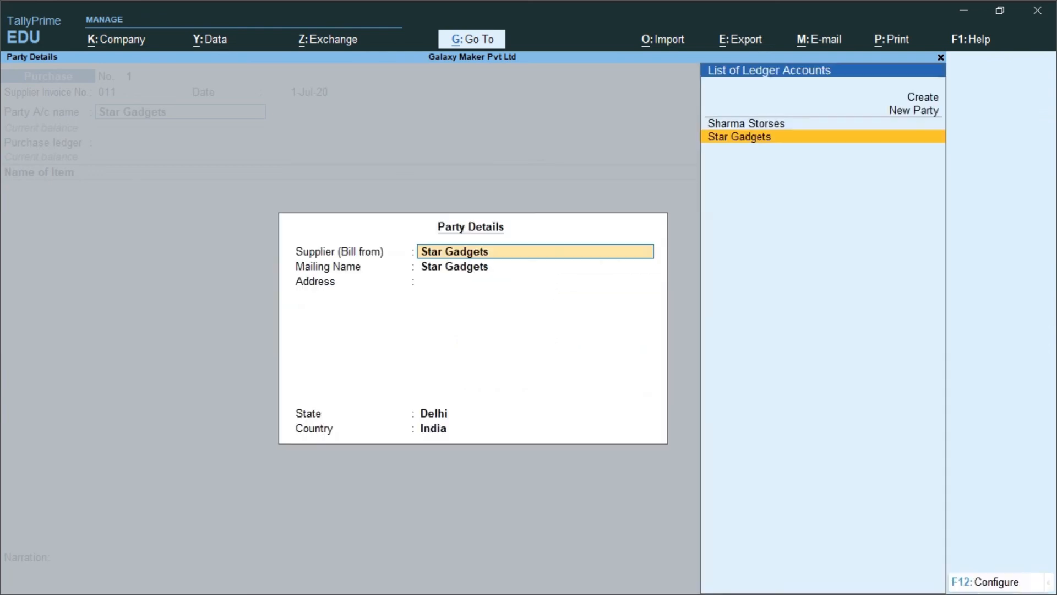
{"action": "key", "text": "Return"}
{"action": "key", "text": "Return"}
{"action": "key", "text": "Return"}
{"action": "key", "text": "Return"}
{"action": "key", "text": "Return"}
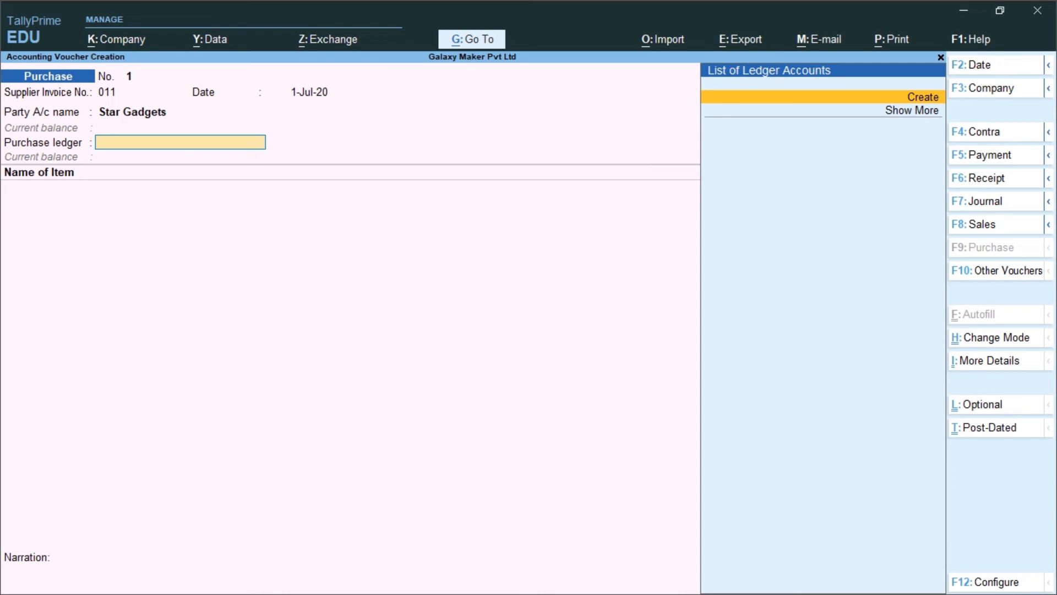
Create a Purchase A/c ledger under Purchase Accounts and use it as the voucher's purchase ledger
{"action": "key", "text": "Return"}
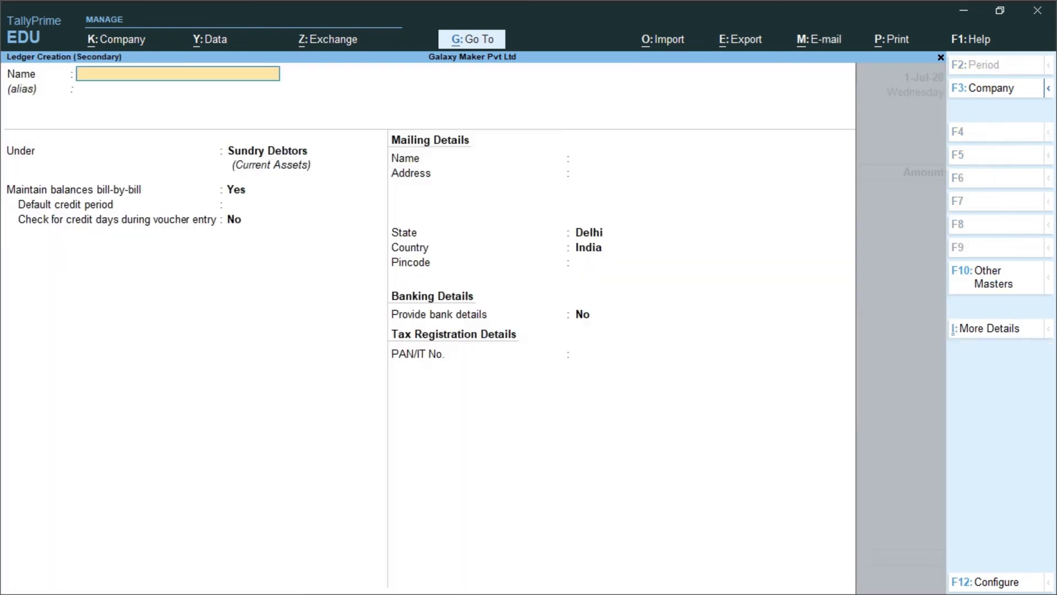
{"action": "type", "text": "Purchase a/c"}
{"action": "key", "text": "Return"}
{"action": "key", "text": "Return"}
{"action": "type", "text": "Pur"}
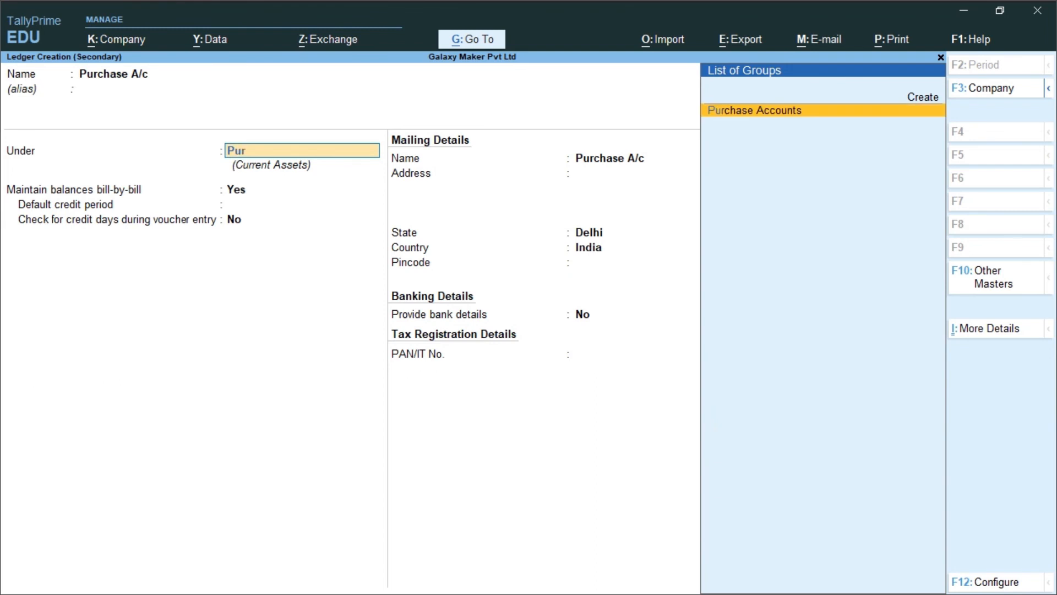
{"action": "key", "text": "Return"}
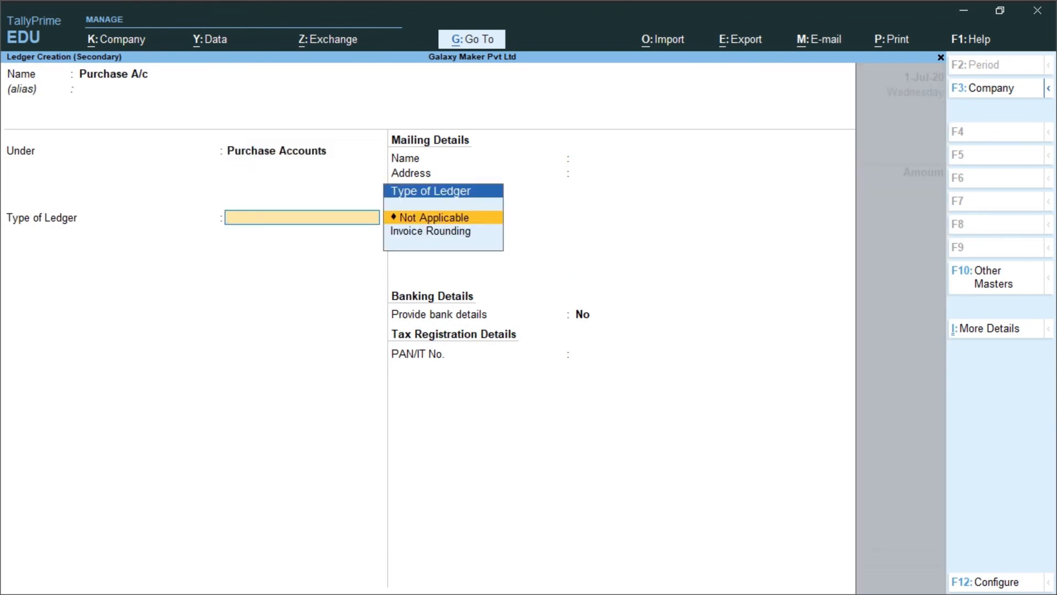
{"action": "key", "text": "ctrl+a"}
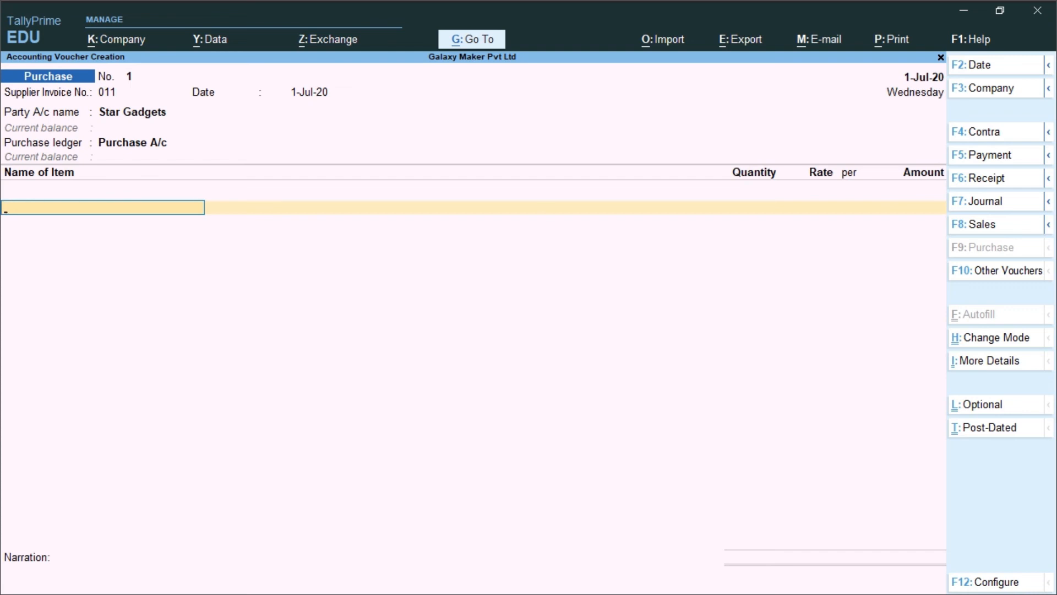
Add Mi 06 Basic Phone to the purchase voucher with a quantity of 900 nos at a rate of 4500
{"action": "key", "text": "space"}
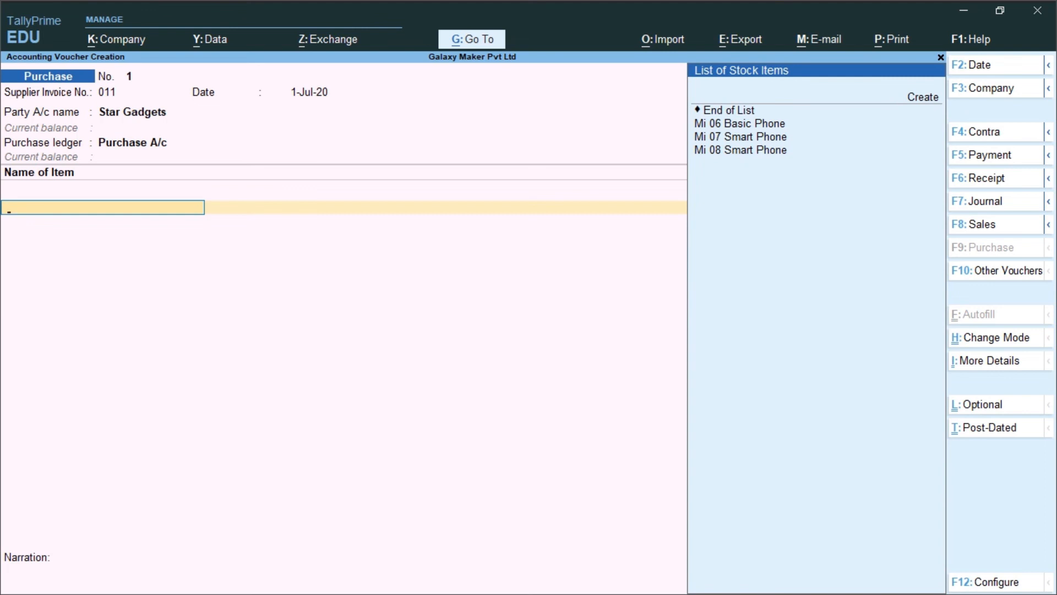
{"action": "key", "text": "Down"}
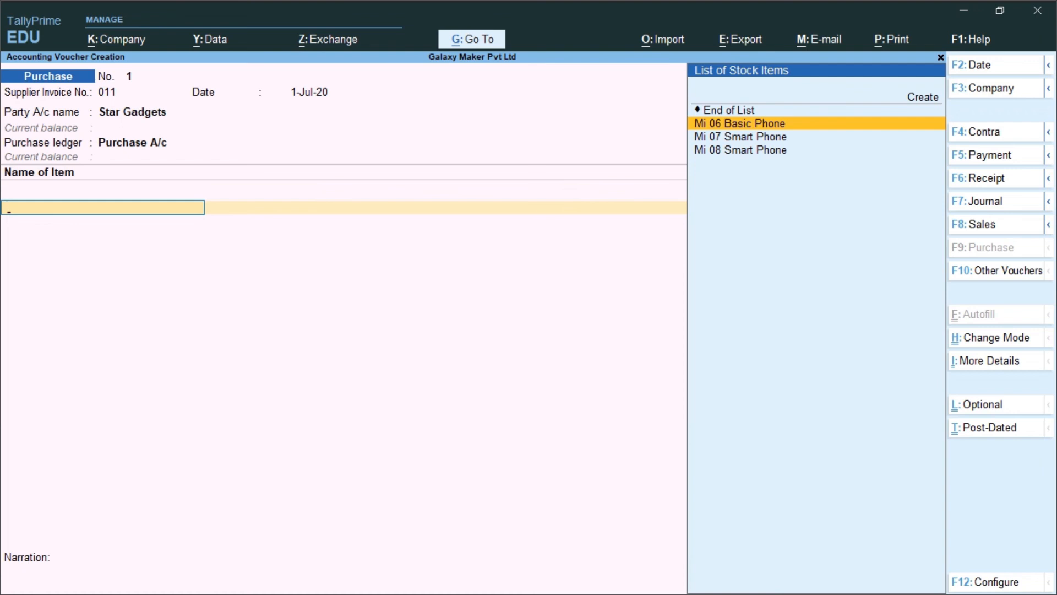
{"action": "key", "text": "Return"}
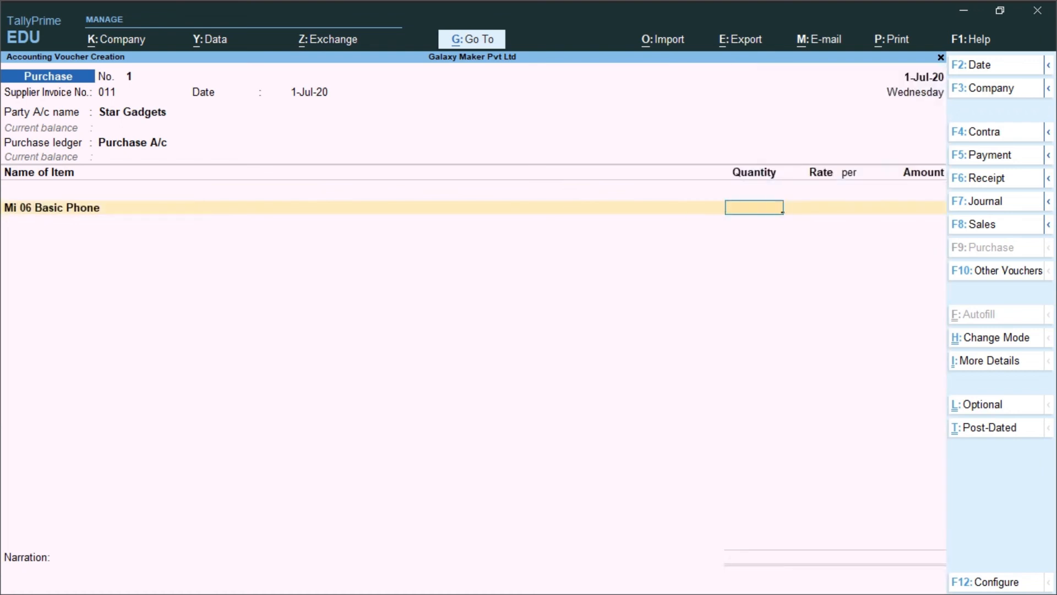
{"action": "type", "text": "900"}
{"action": "key", "text": "Return"}
{"action": "type", "text": "4500"}
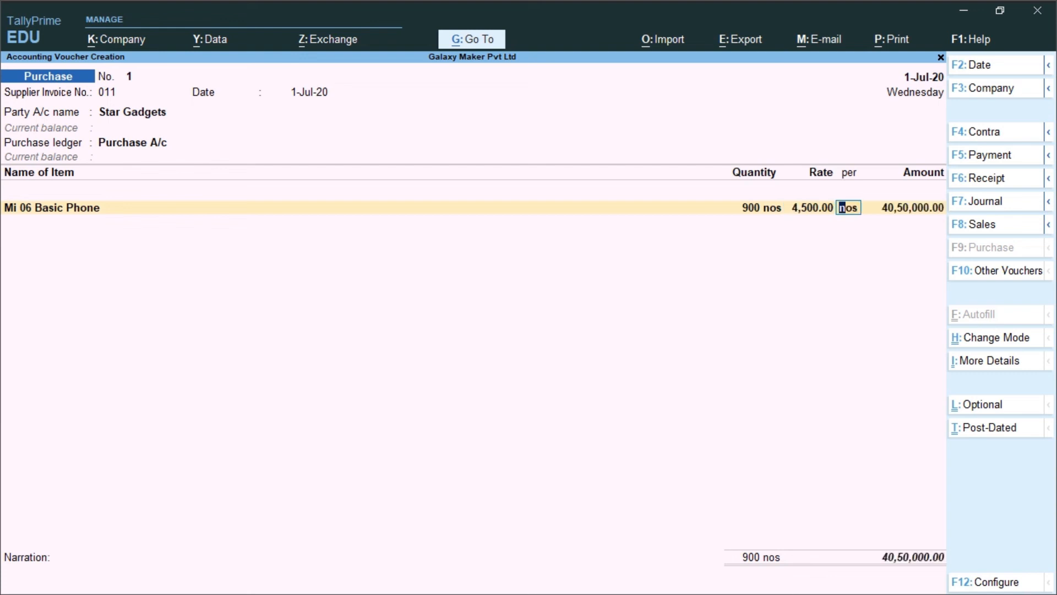
{"action": "key", "text": "Return"}
Add Mi 07 Smart Phone to the purchase voucher with a quantity of 900 nos at a rate of 8500
{"action": "key", "text": "Return"}
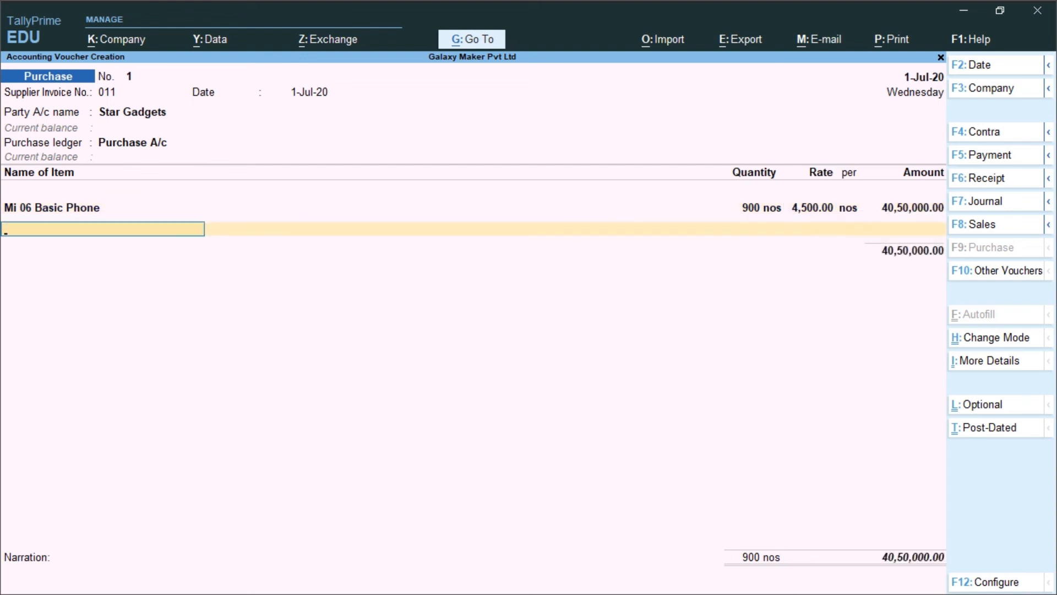
{"action": "type", "text": "Mi"}
{"action": "key", "text": "Down"}
{"action": "key", "text": "Down"}
{"action": "key", "text": "Return"}
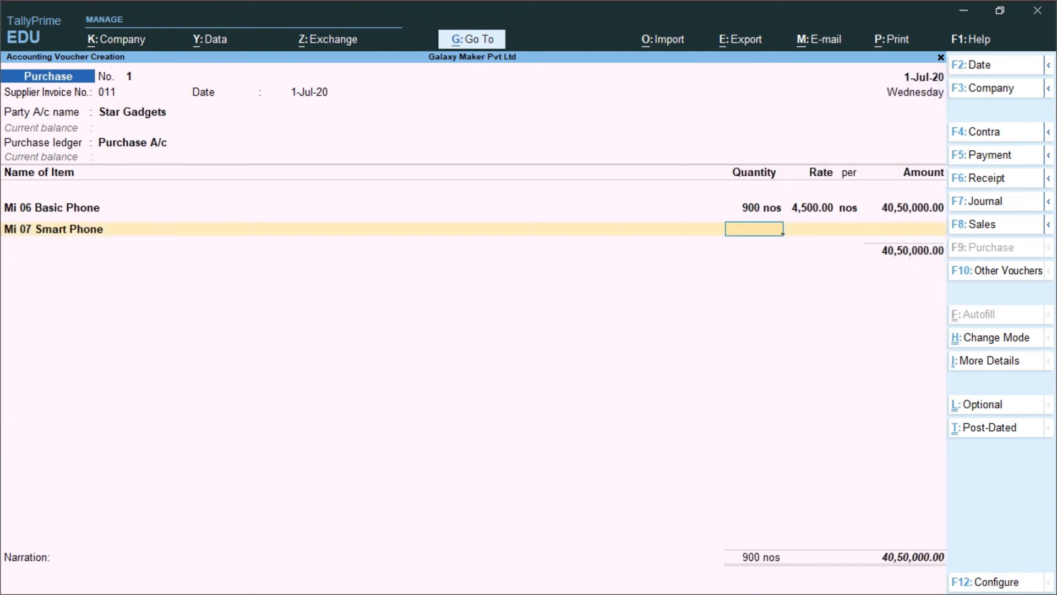
{"action": "type", "text": "900"}
{"action": "key", "text": "Return"}
{"action": "type", "text": "85"}
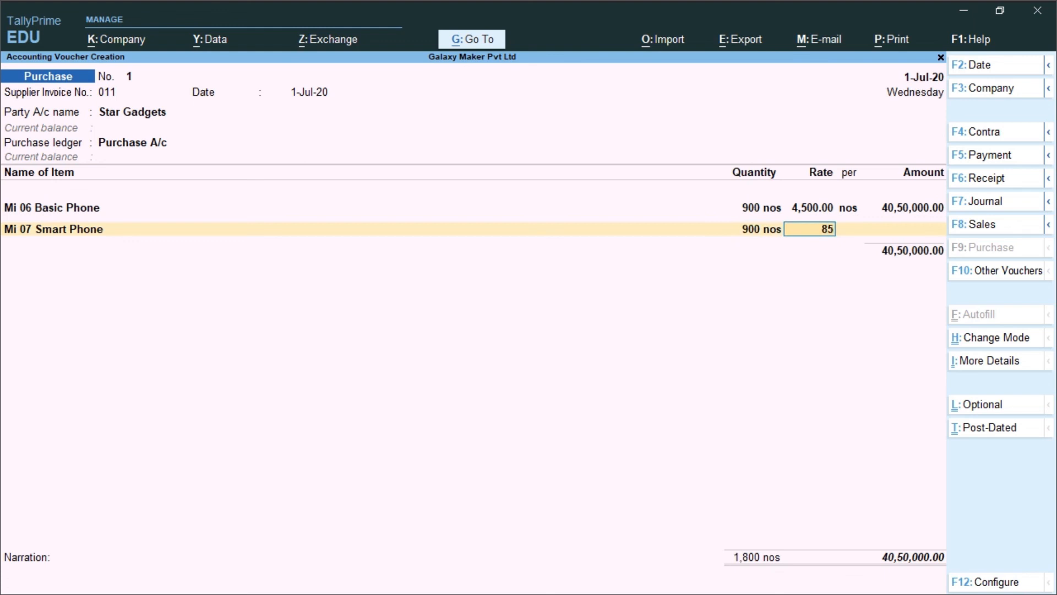
{"action": "type", "text": "00"}
{"action": "key", "text": "Return"}
{"action": "key", "text": "Return"}
{"action": "key", "text": "Return"}
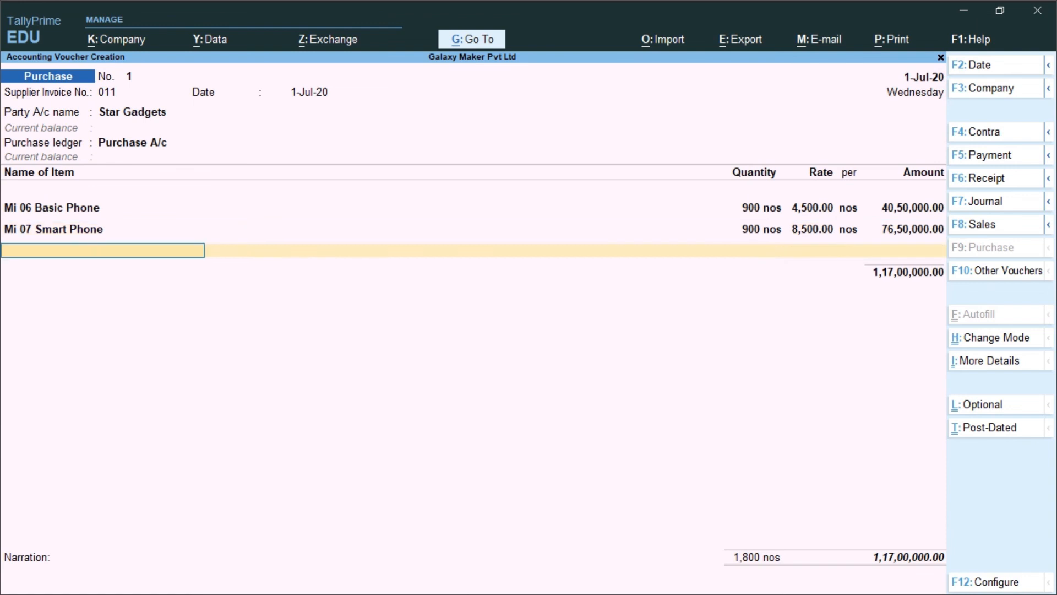
Add Mi 08 Smart Phone to the purchase voucher with a quantity of 900 nos at a rate of 13000
{"action": "type", "text": "M"}
{"action": "key", "text": "Down"}
{"action": "key", "text": "Down"}
{"action": "key", "text": "Down"}
{"action": "key", "text": "Return"}
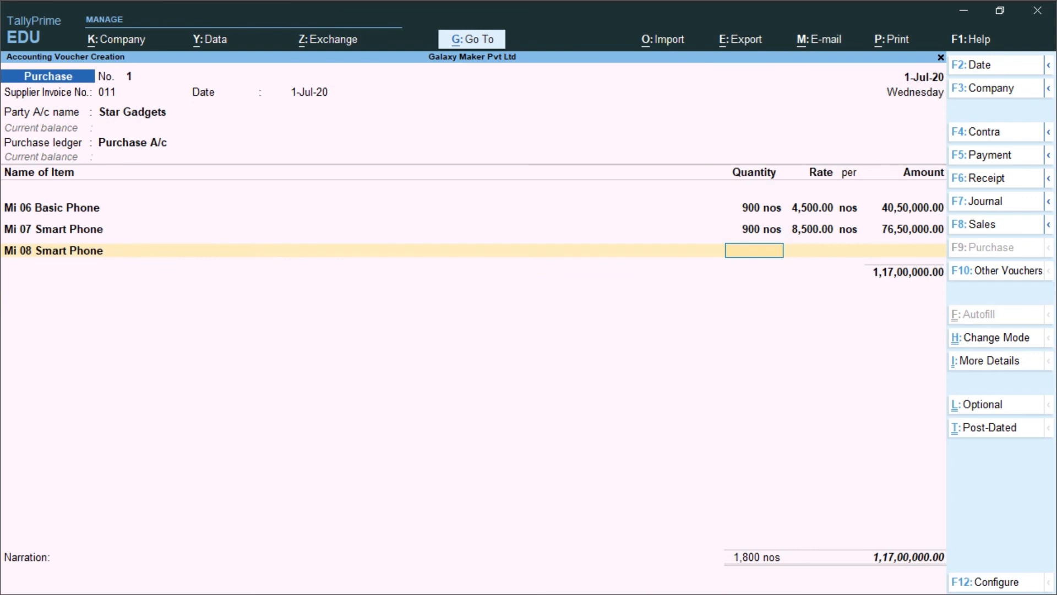
{"action": "type", "text": "900"}
{"action": "key", "text": "Return"}
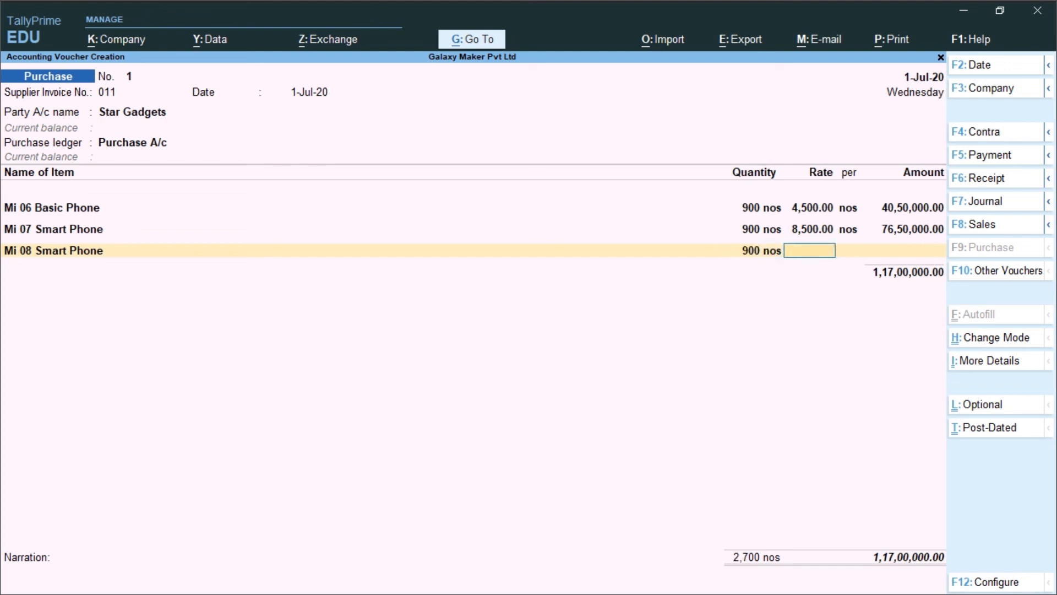
{"action": "type", "text": "13000"}
{"action": "key", "text": "Return"}
{"action": "key", "text": "Return"}
{"action": "key", "text": "Return"}
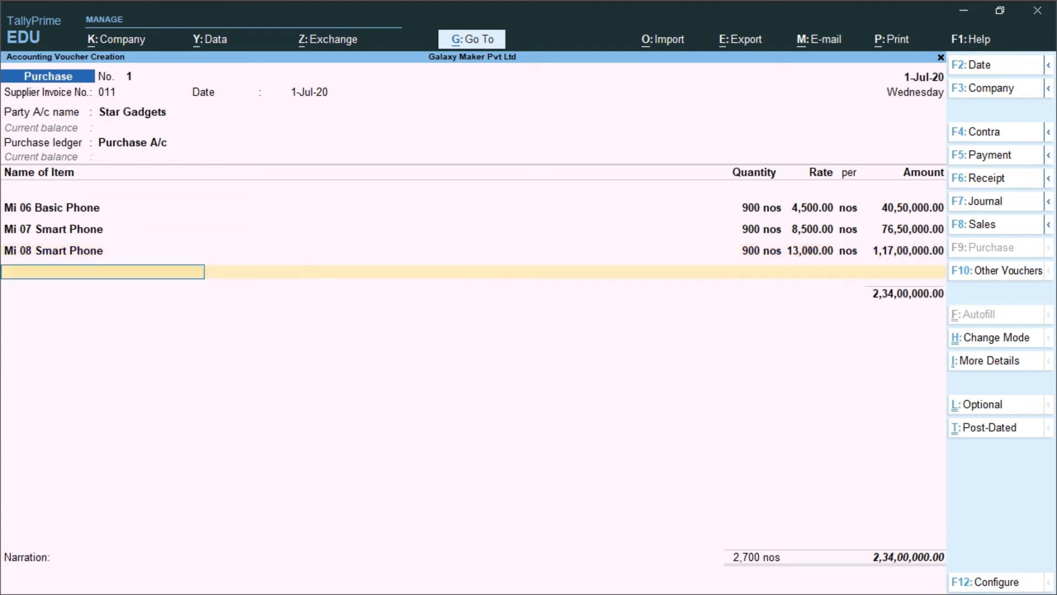
End the item list and allocate the full Star Gadgets bill amount to new reference 011
{"action": "key", "text": "Return"}
{"action": "key", "text": "Return"}
{"action": "key", "text": "Return"}
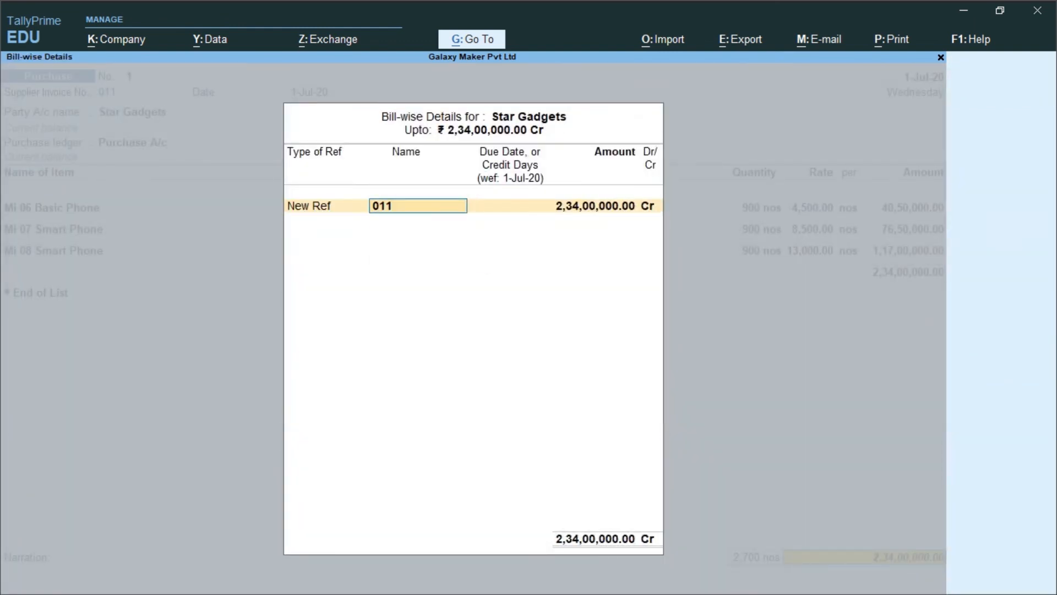
{"action": "key", "text": "Return"}
Save the purchase voucher without a narration and return to the Gateway of Tally
{"action": "key", "text": "Return"}
{"action": "key", "text": "Return"}
{"action": "key", "text": "Return"}
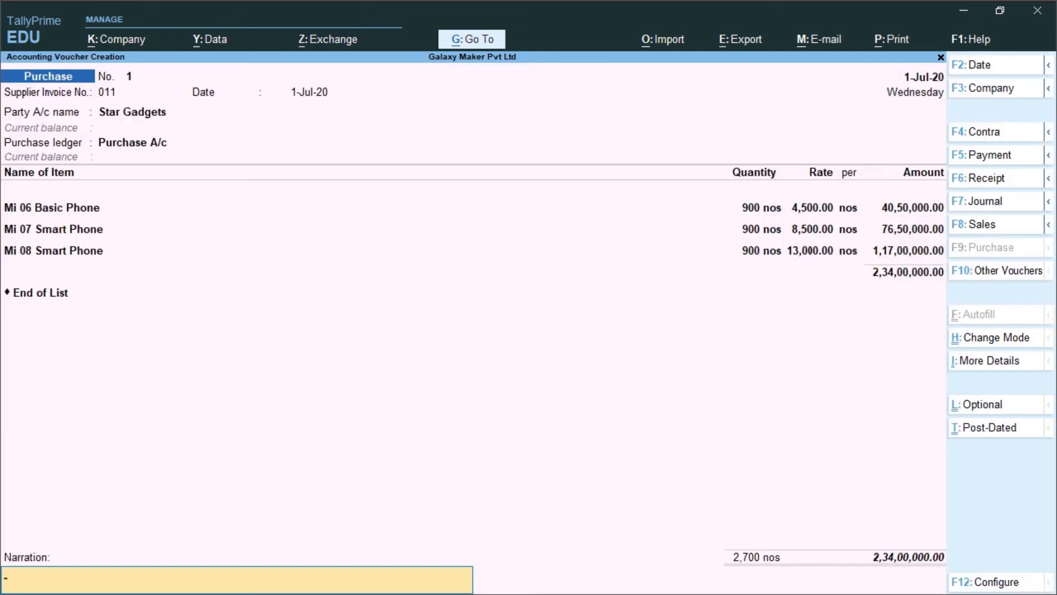
{"action": "key", "text": "Return"}
{"action": "key", "text": "y"}
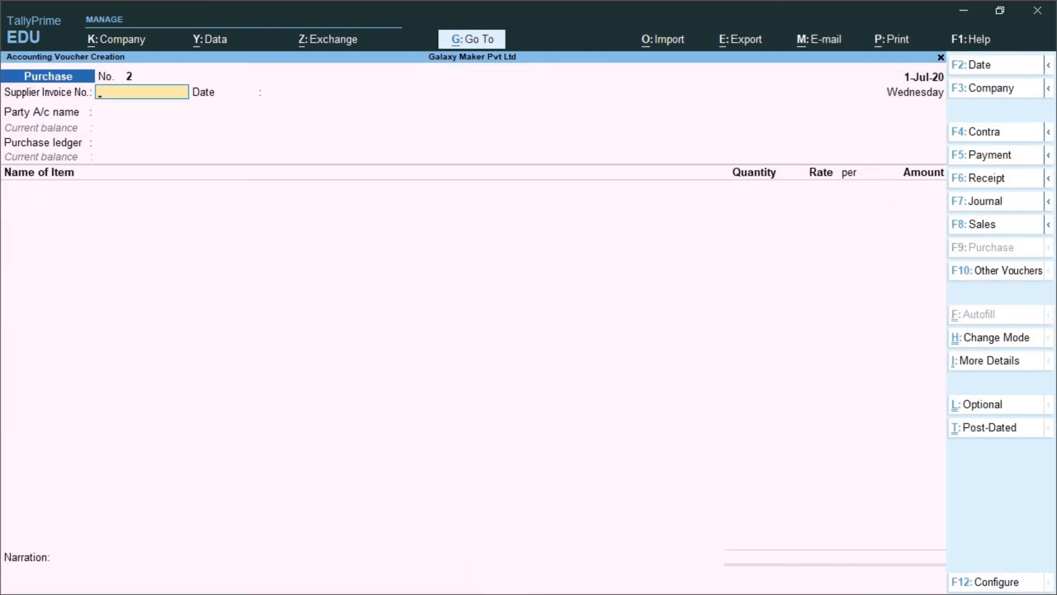
{"action": "key", "text": "Escape"}
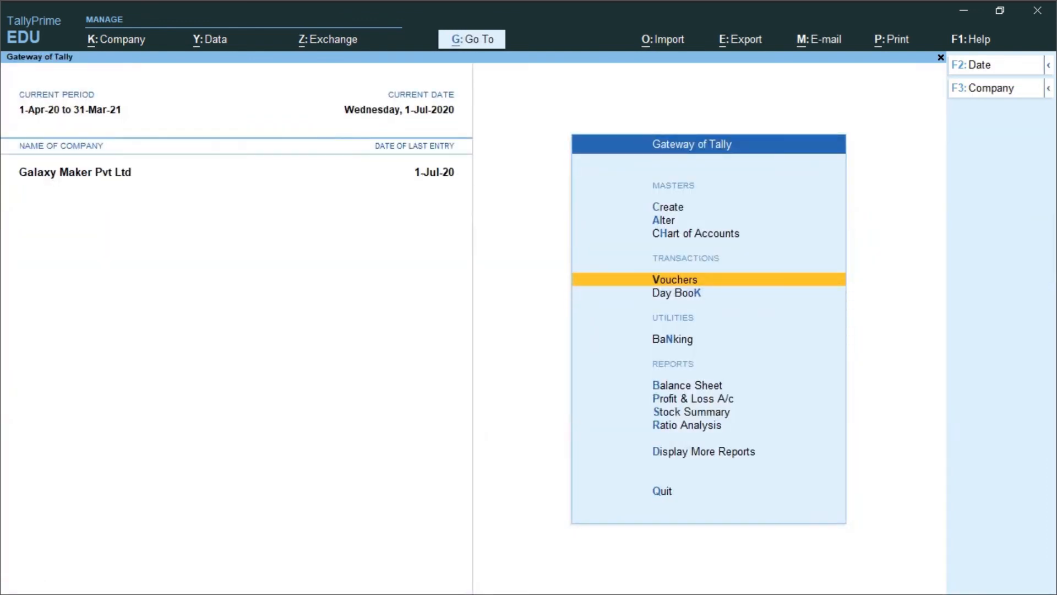
Open the Stock Summary and show the item details under the Mobile Phone group
{"action": "key", "text": "Down"}
{"action": "key", "text": "Down"}
{"action": "key", "text": "Down"}
{"action": "key", "text": "Down"}
{"action": "key", "text": "Down"}
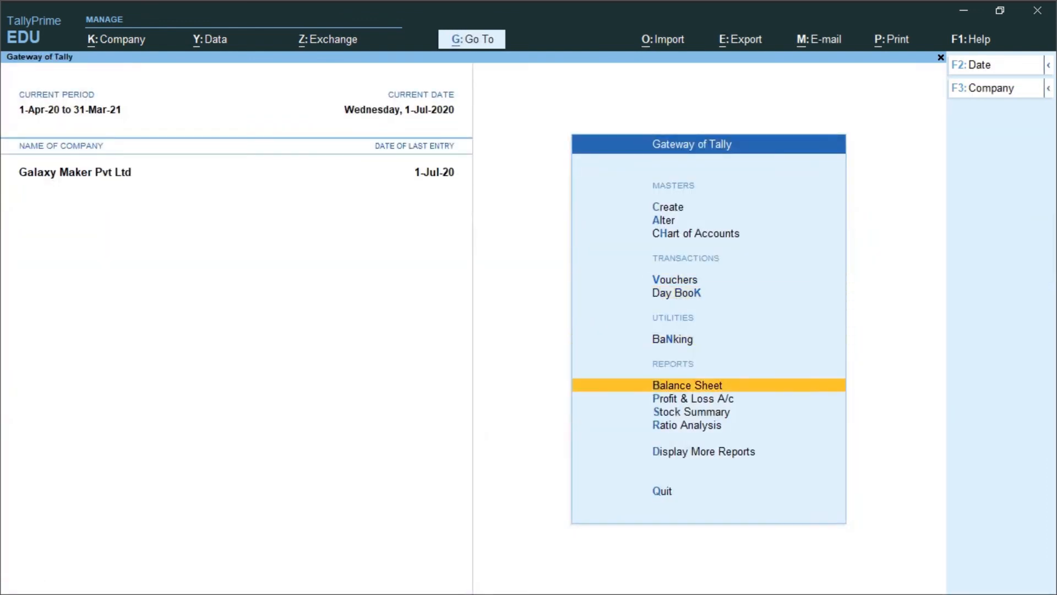
{"action": "key", "text": "Return"}
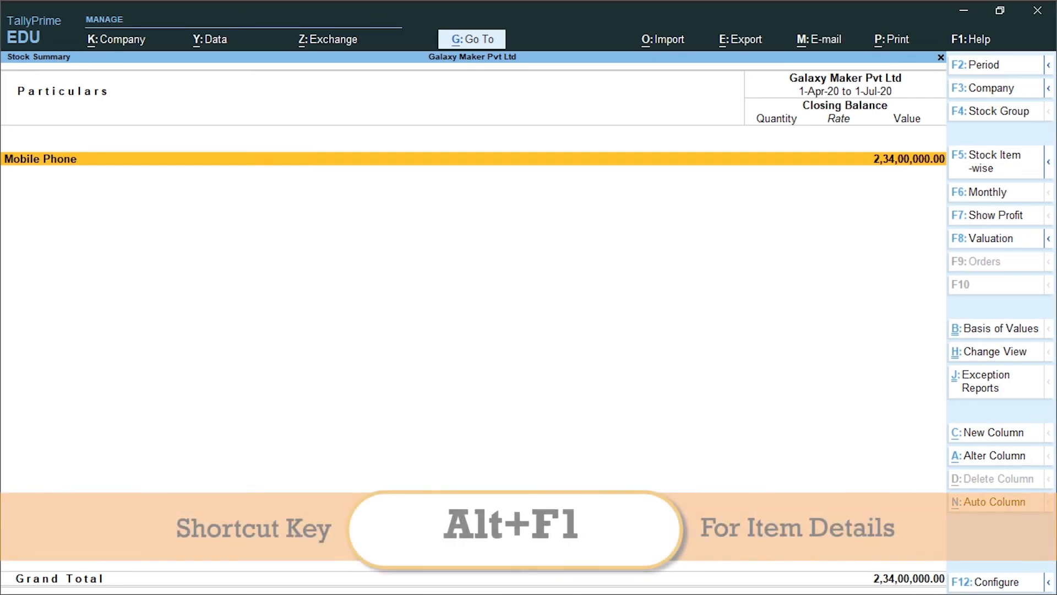
{"action": "key", "text": "alt+F1"}
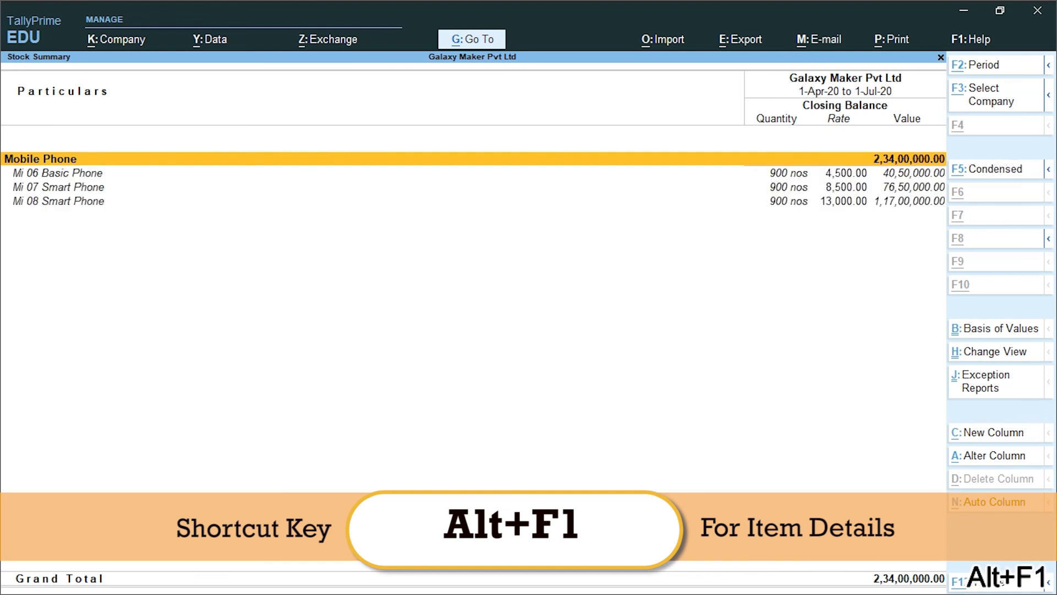